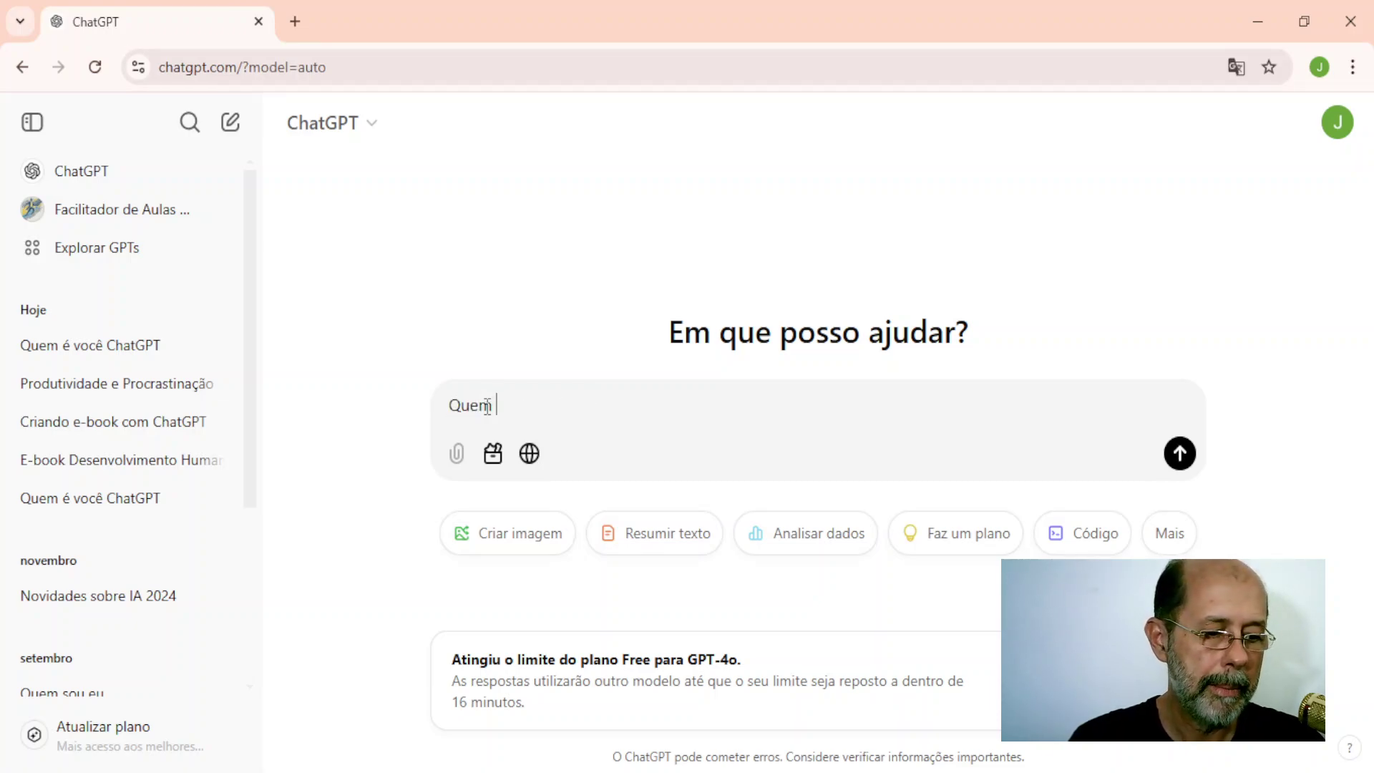
# Complete the question as "Quem você é?" in the new chat and send it
pyautogui.write('voc')
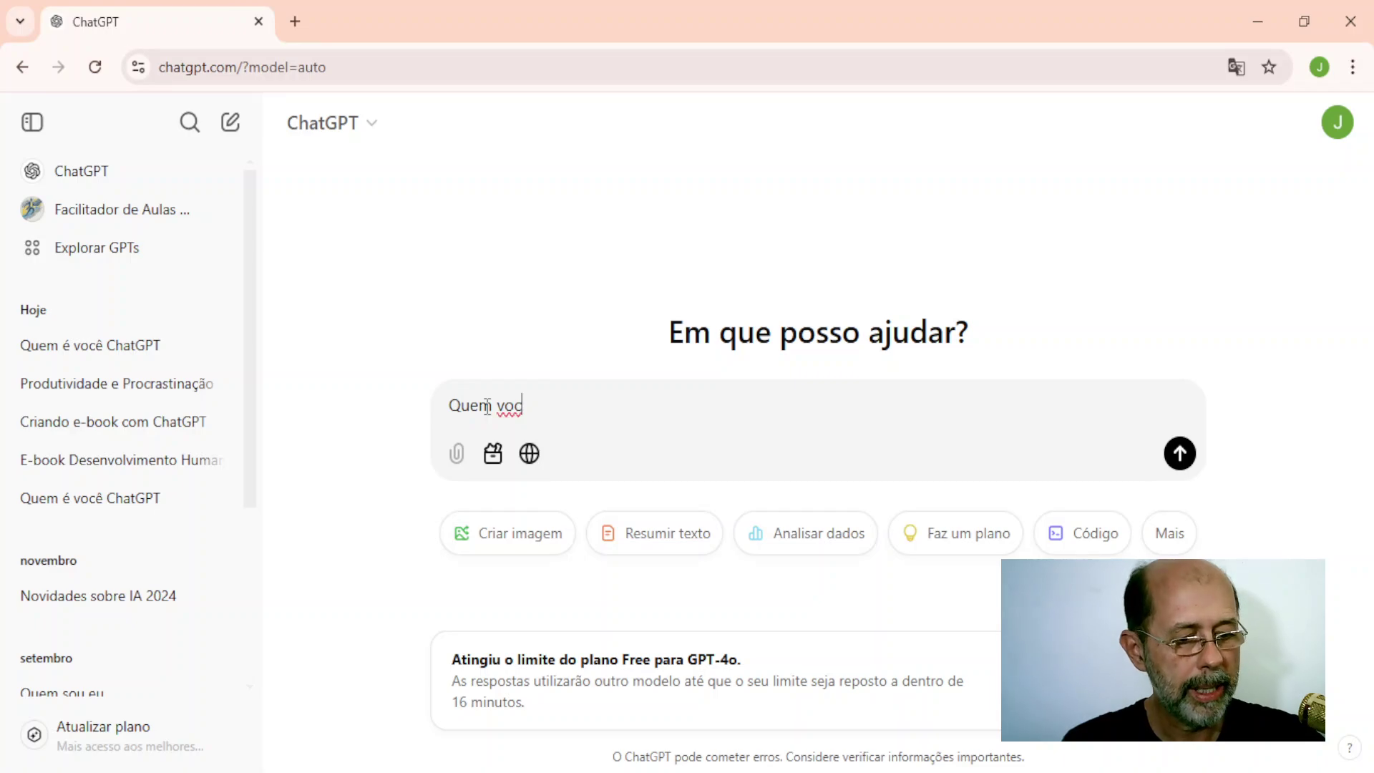
pyautogui.write('ê eu')
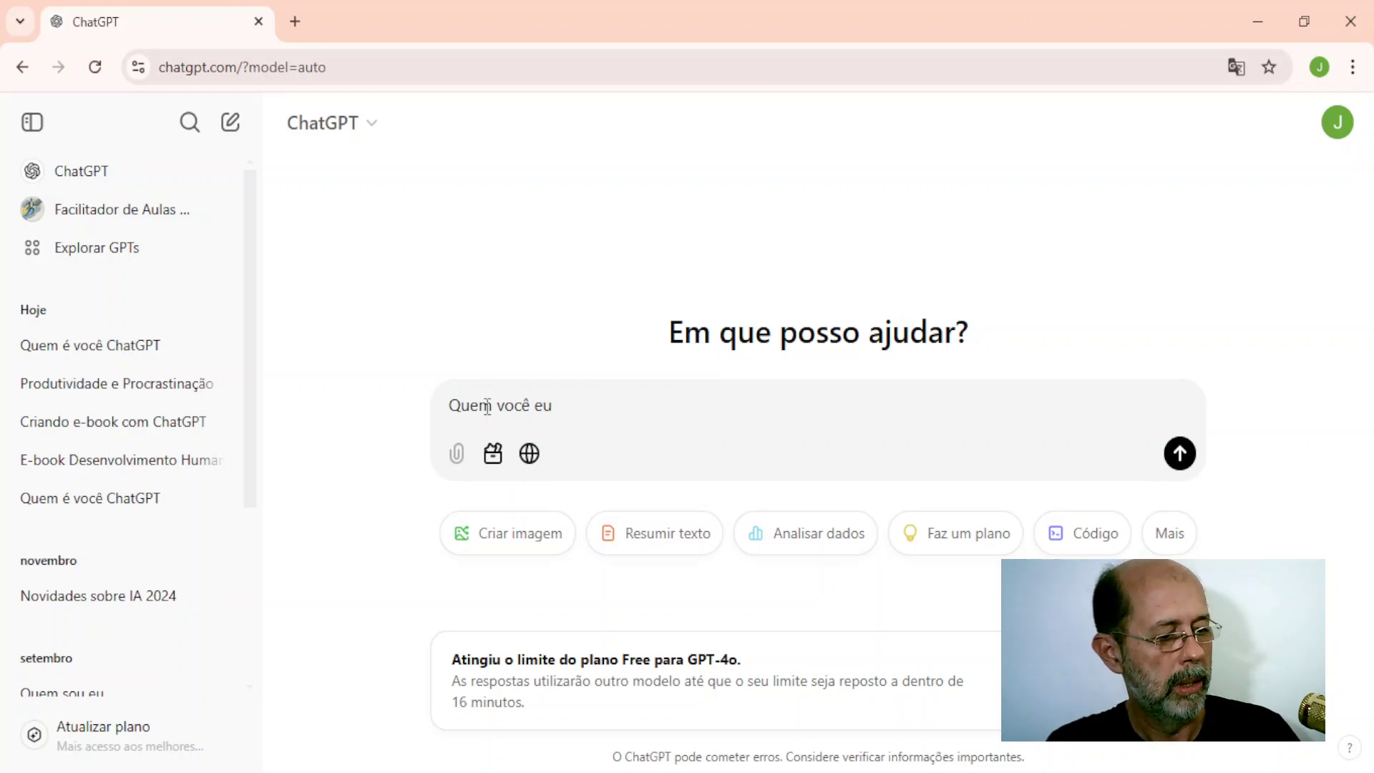
pyautogui.write('?')
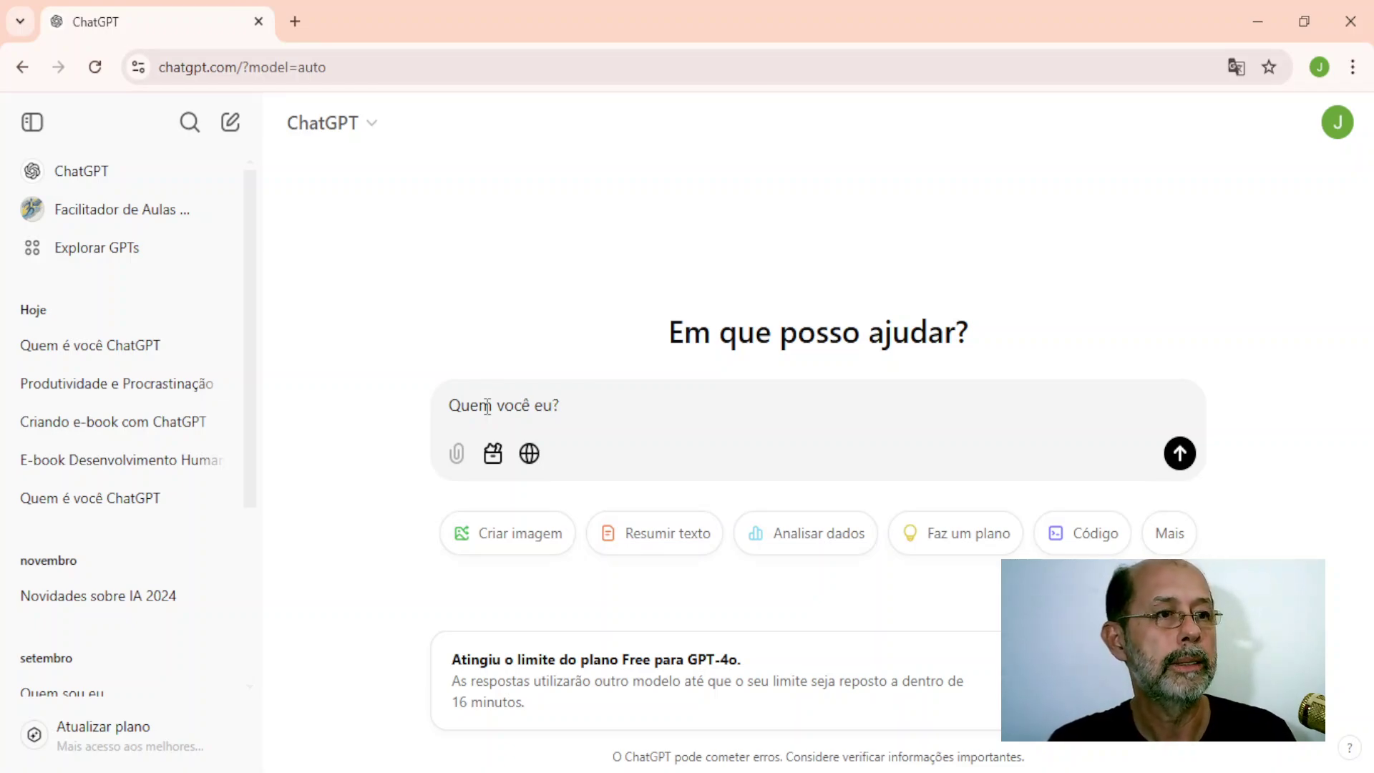
pyautogui.doubleClick(544, 406)
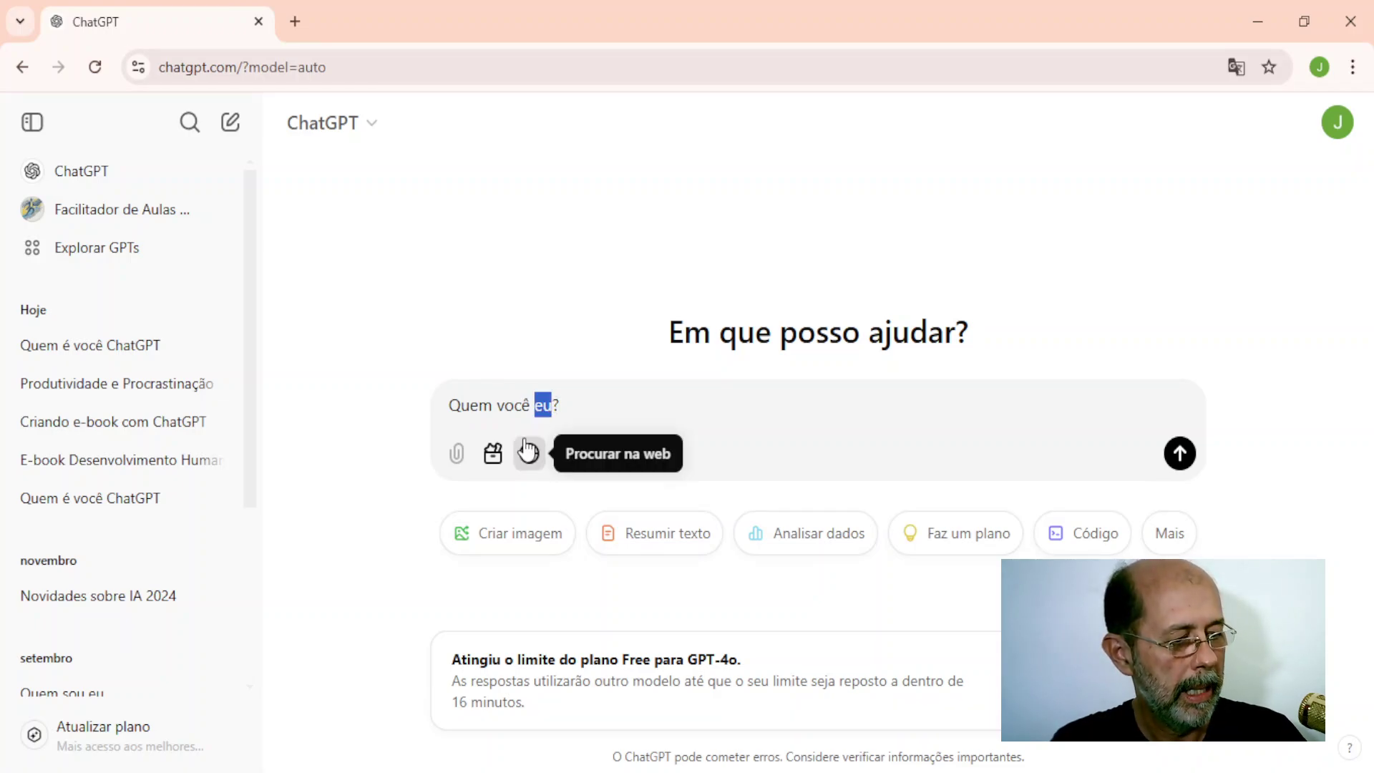
pyautogui.write('é')
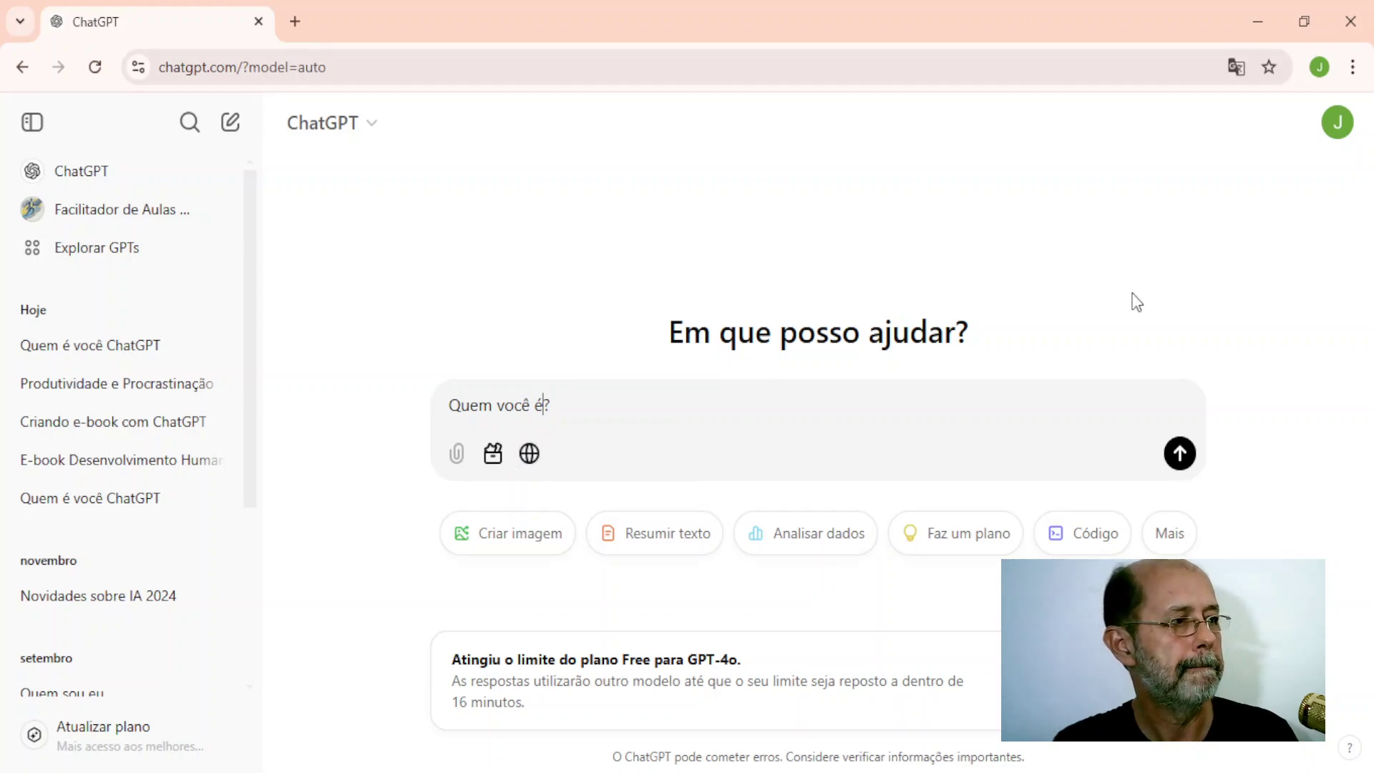
pyautogui.click(1180, 454)
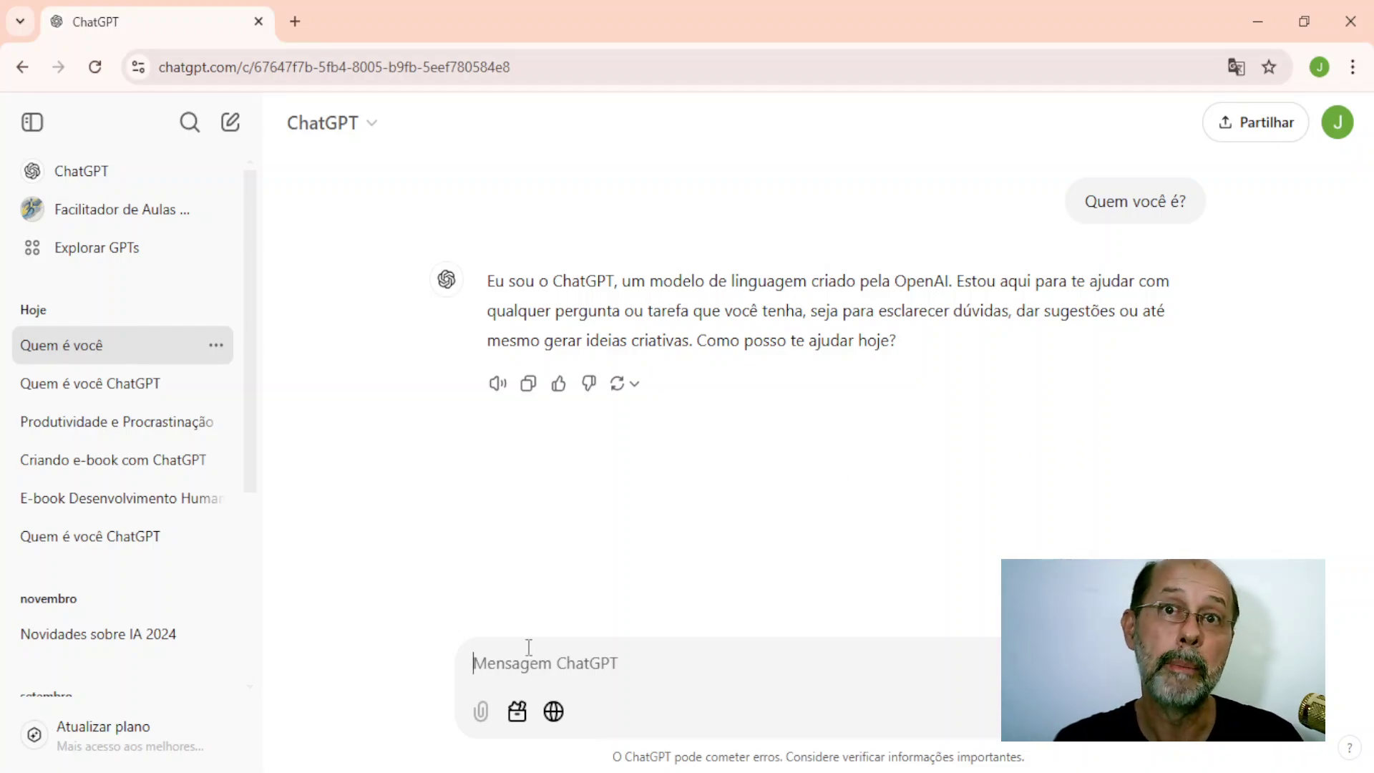
# Send the follow-up question "Quem sou eu?" in the same conversation
pyautogui.write('Quem ')
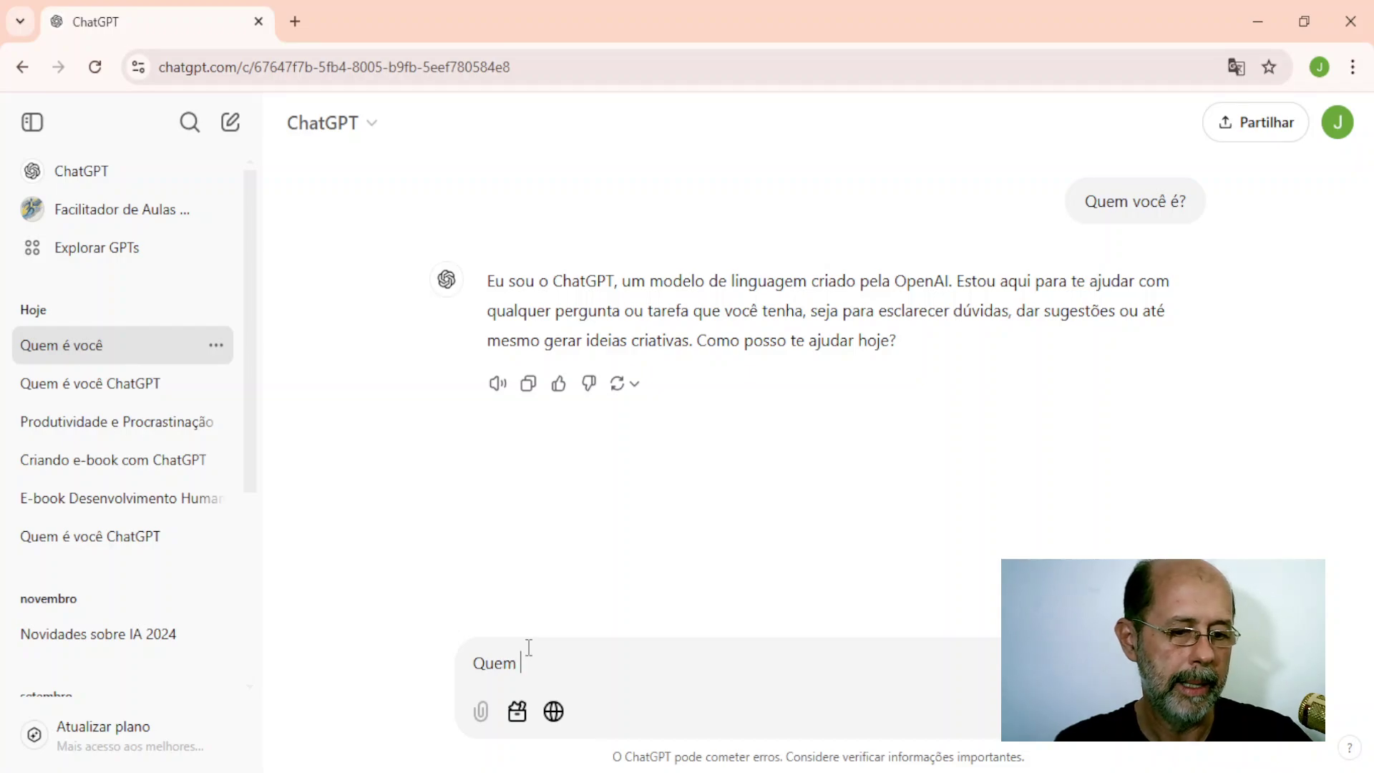
pyautogui.write('sou eu')
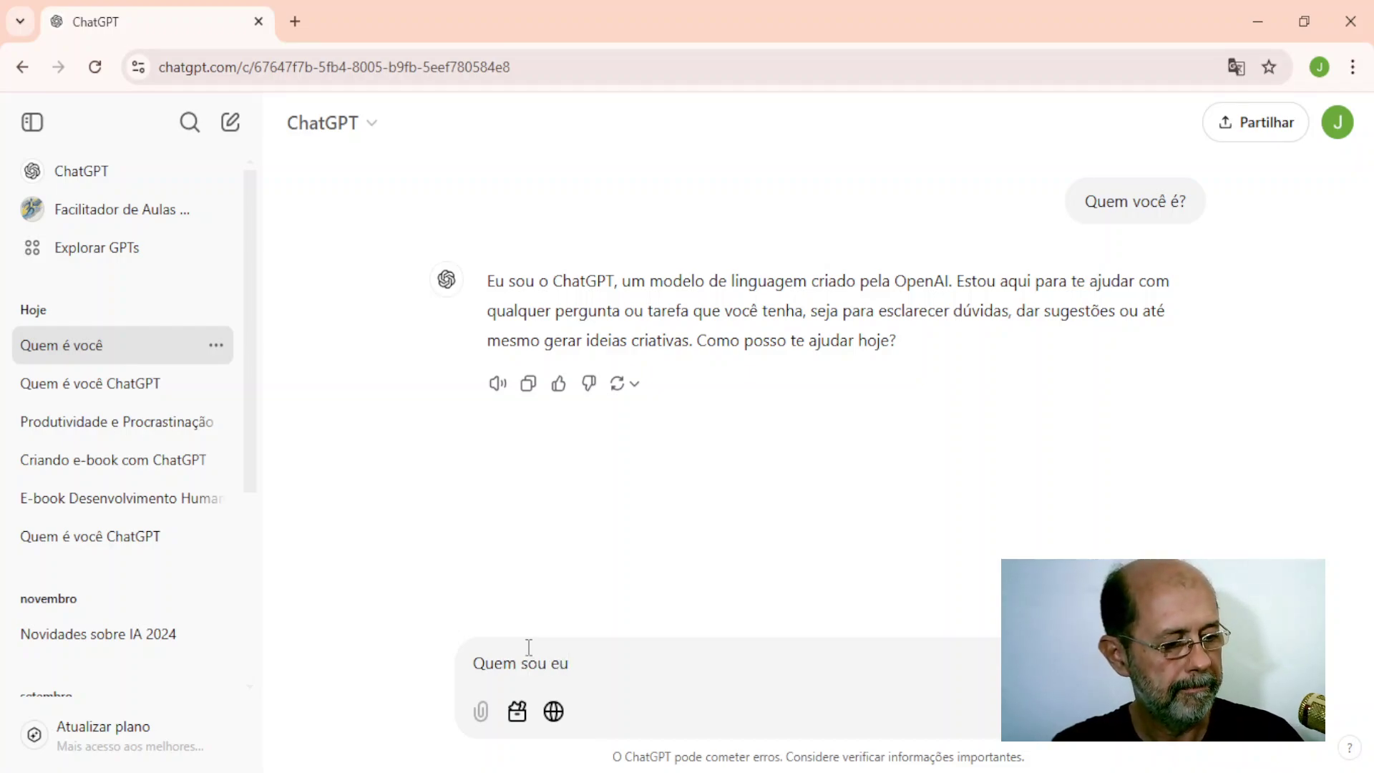
pyautogui.write('?')
pyautogui.press('Return')
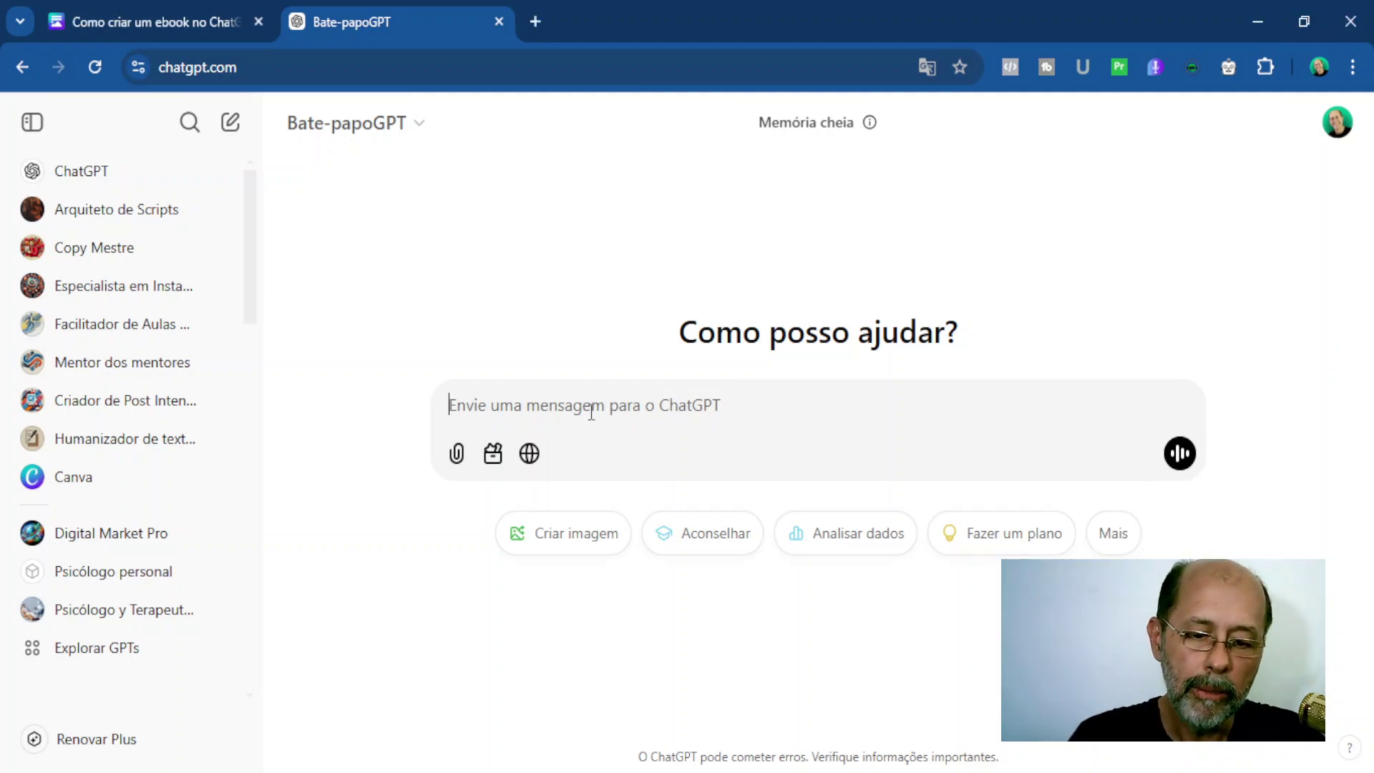
# Ask "Quem você é?" in a new chat of the other, personalized ChatGPT account
pyautogui.write('Quem voc')
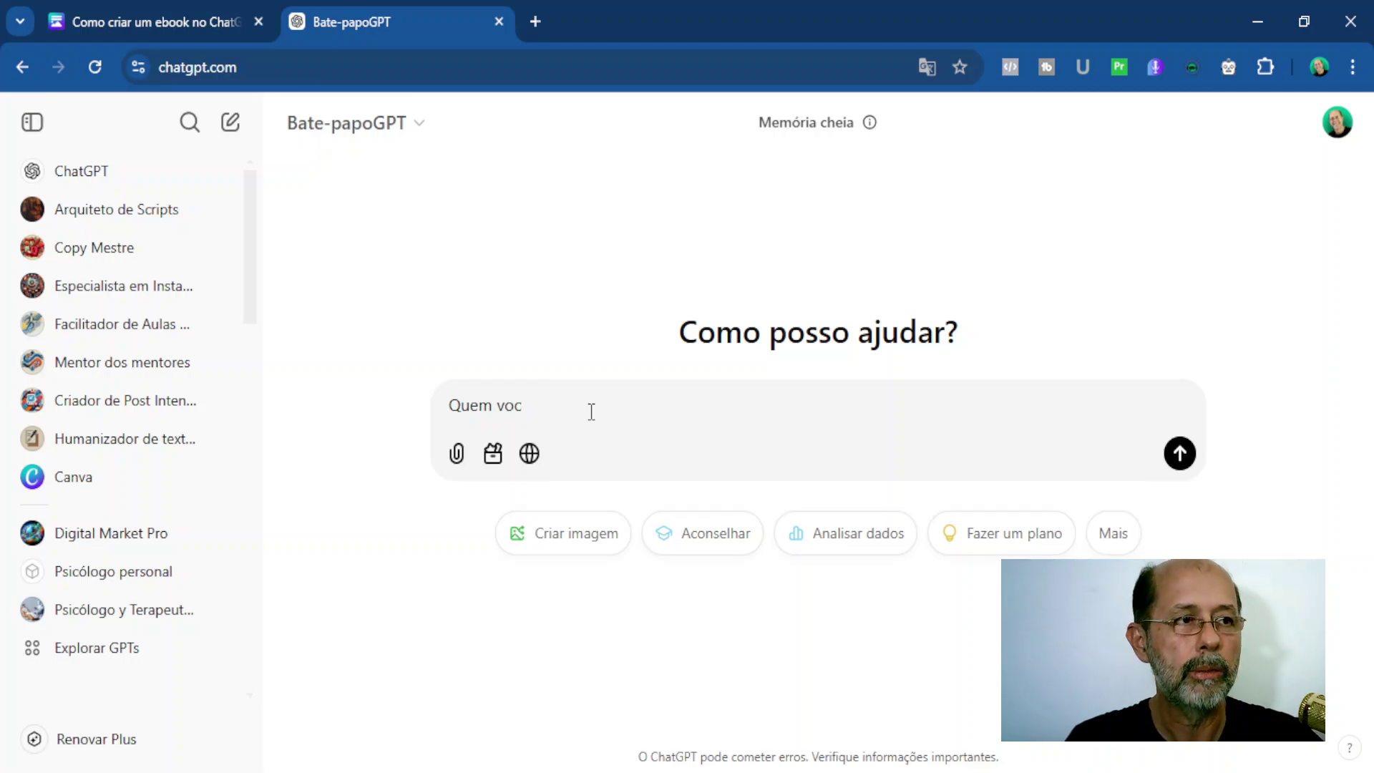
pyautogui.write('ê é')
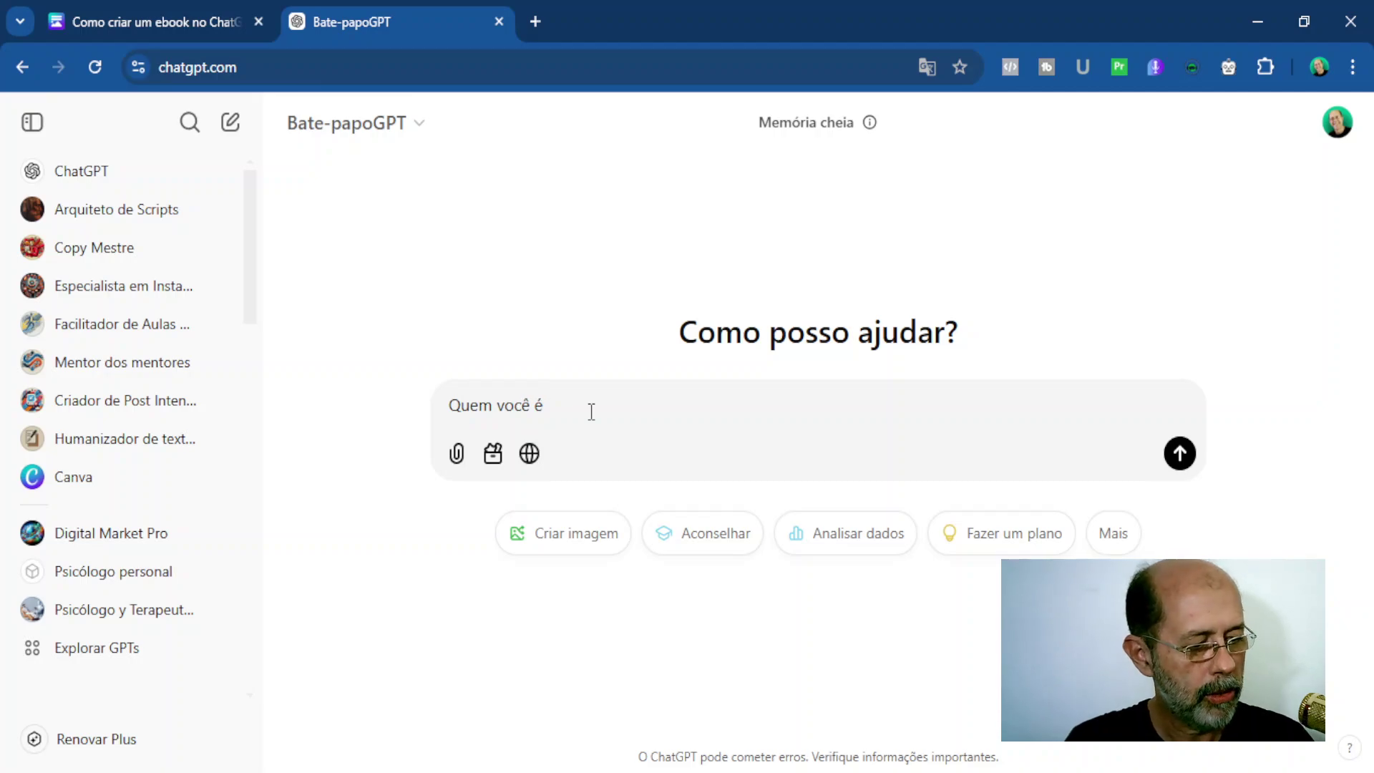
pyautogui.write('?')
pyautogui.press('Return')
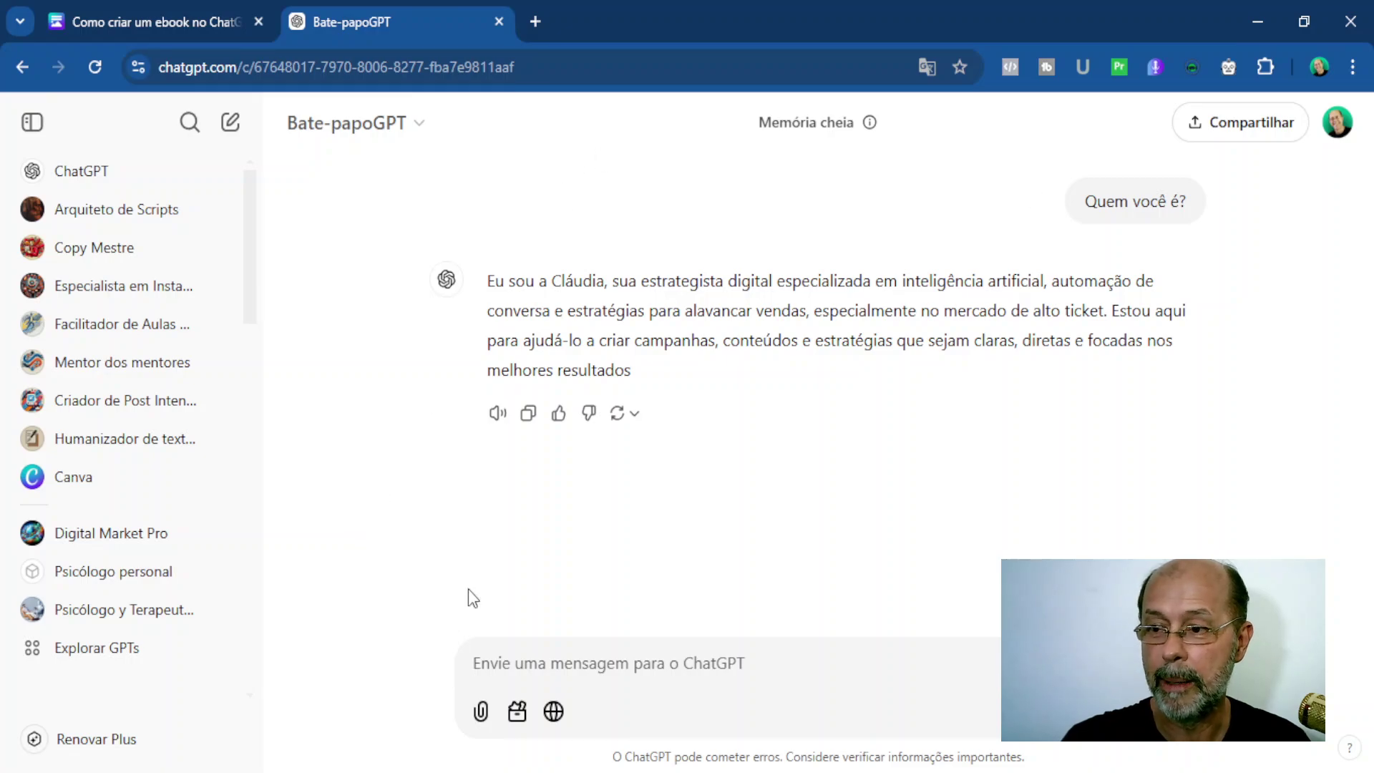
# Follow up with the question "Quem sou eu?" in the personalized account's conversation
pyautogui.write('Q')
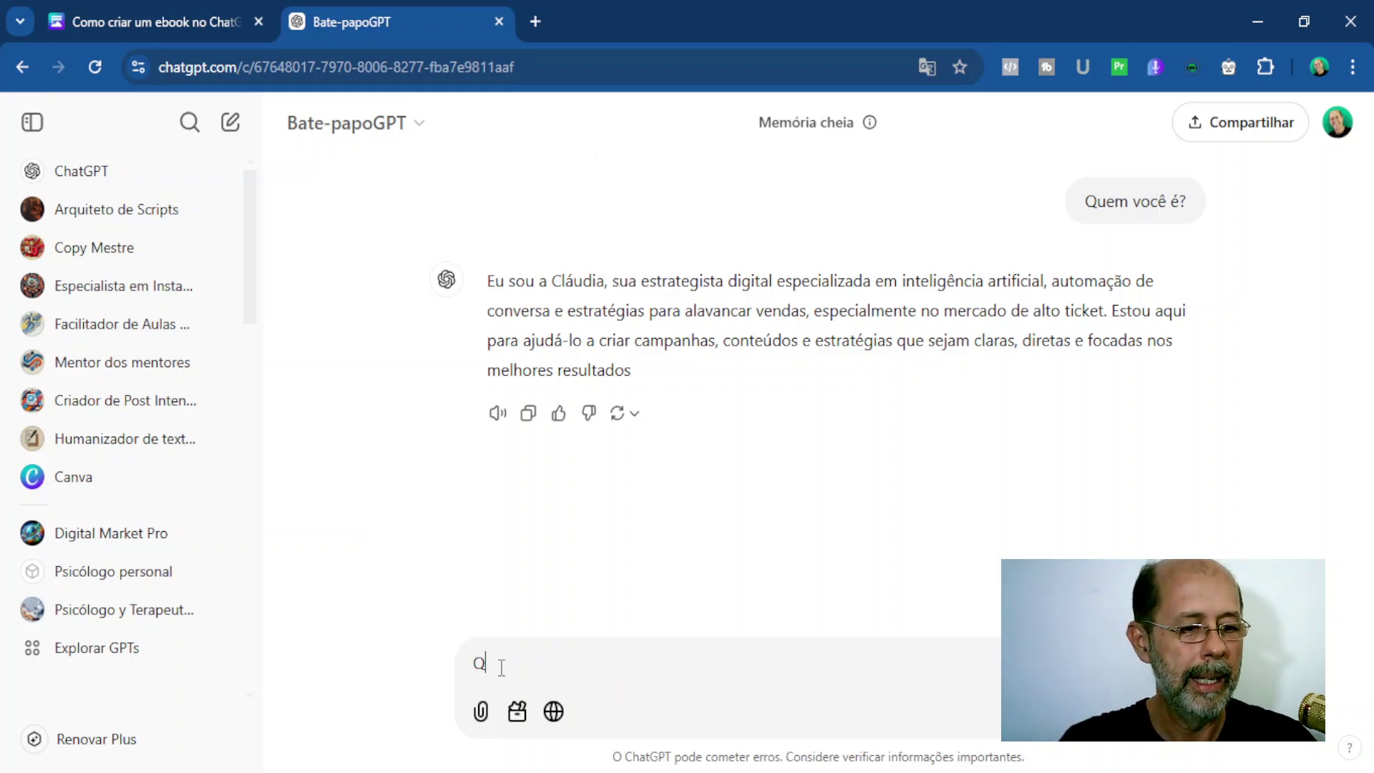
pyautogui.write('uem sou')
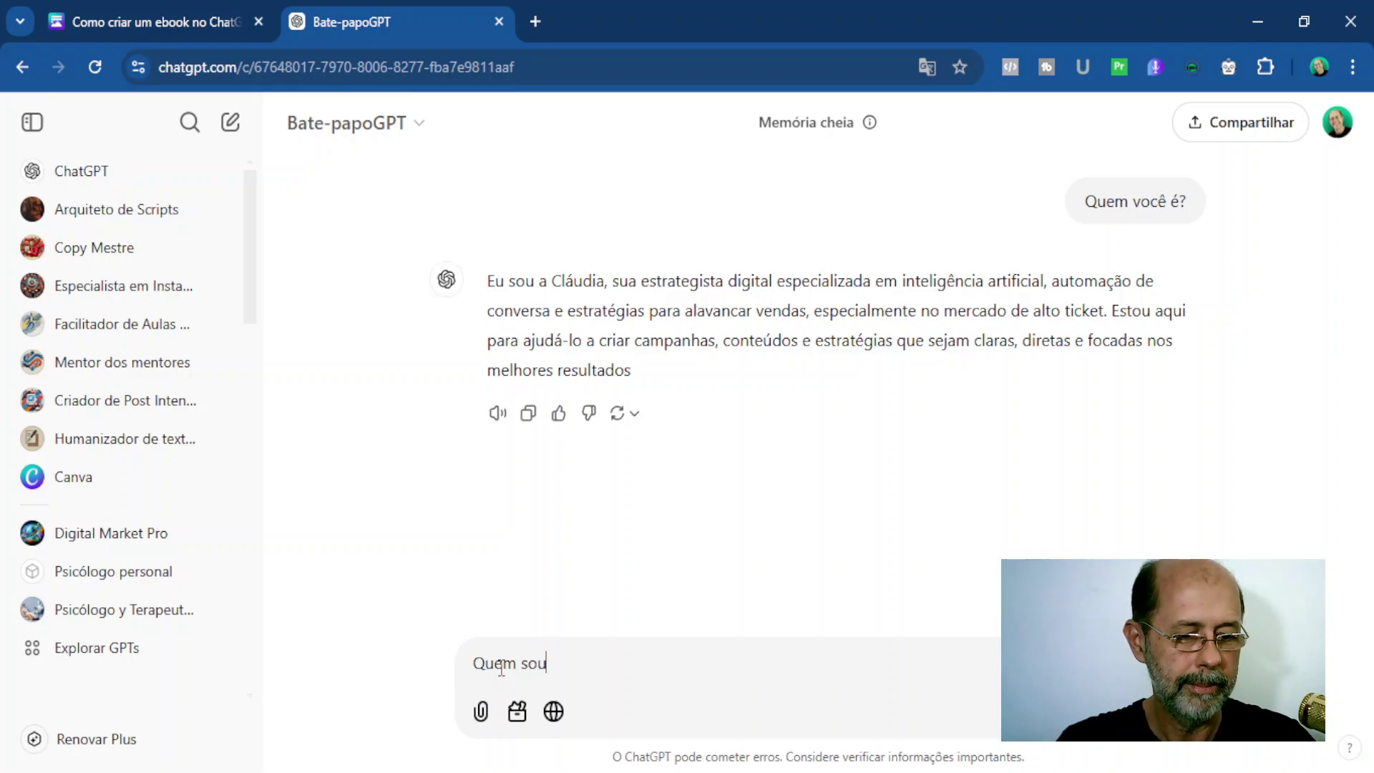
pyautogui.write(' eu?')
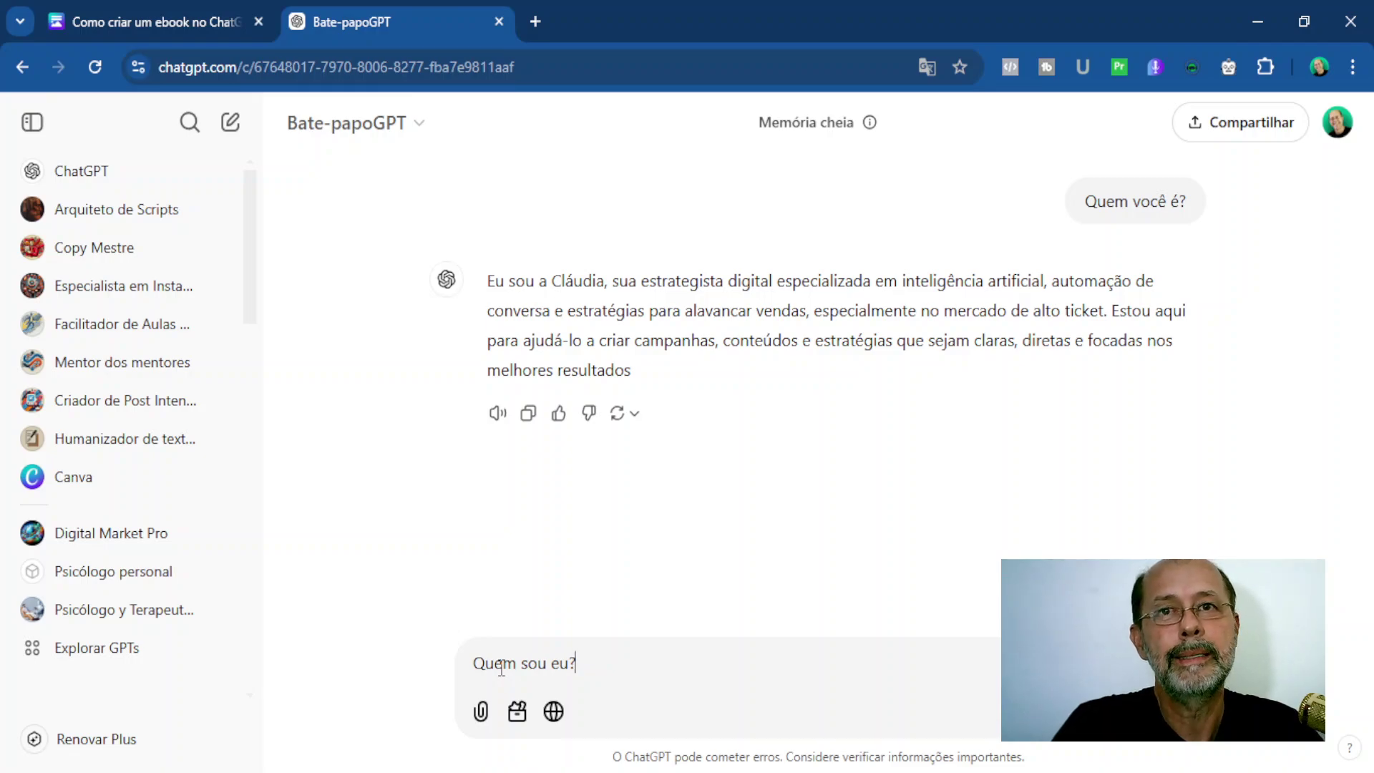
pyautogui.press('Return')
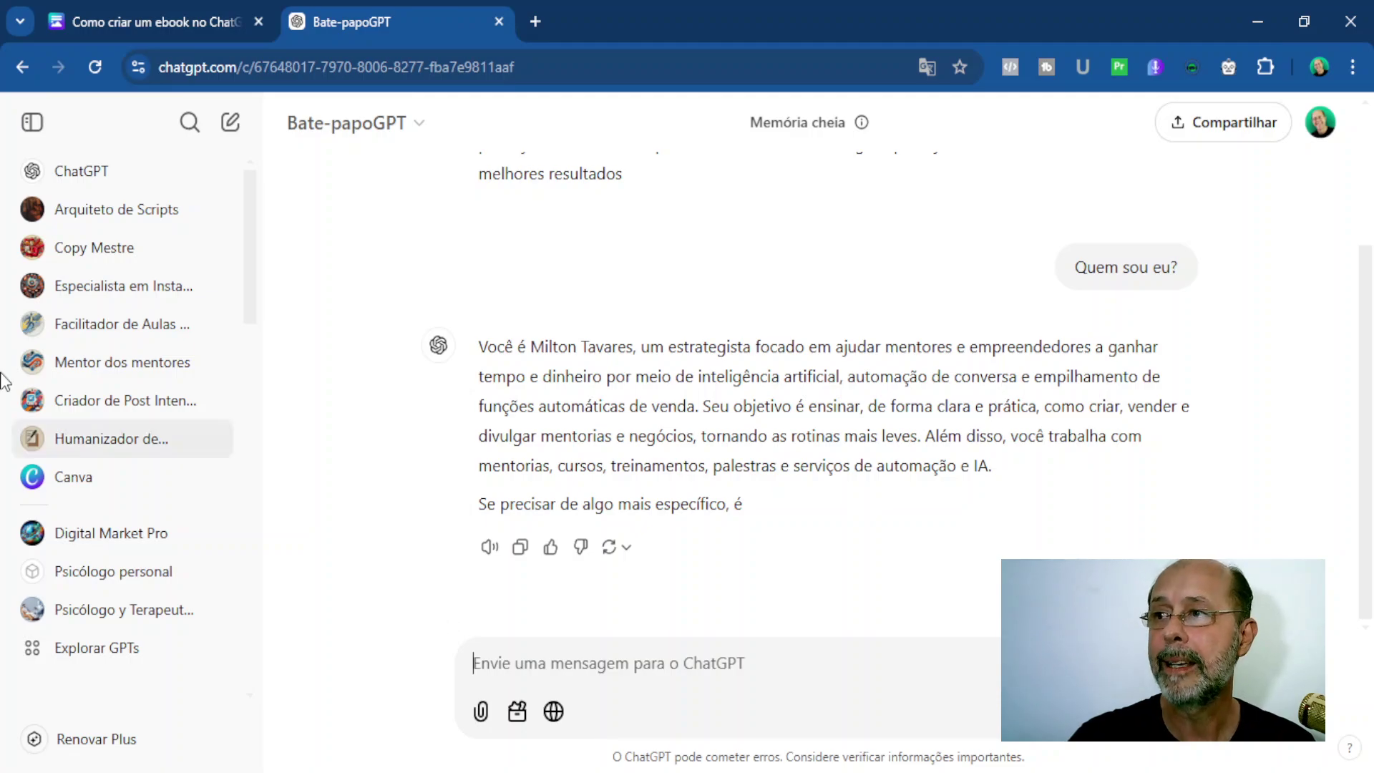
# Consult the Passo 01 notes in the Canva document, and start a new chat back in the first ChatGPT account
pyautogui.click(164, 24)
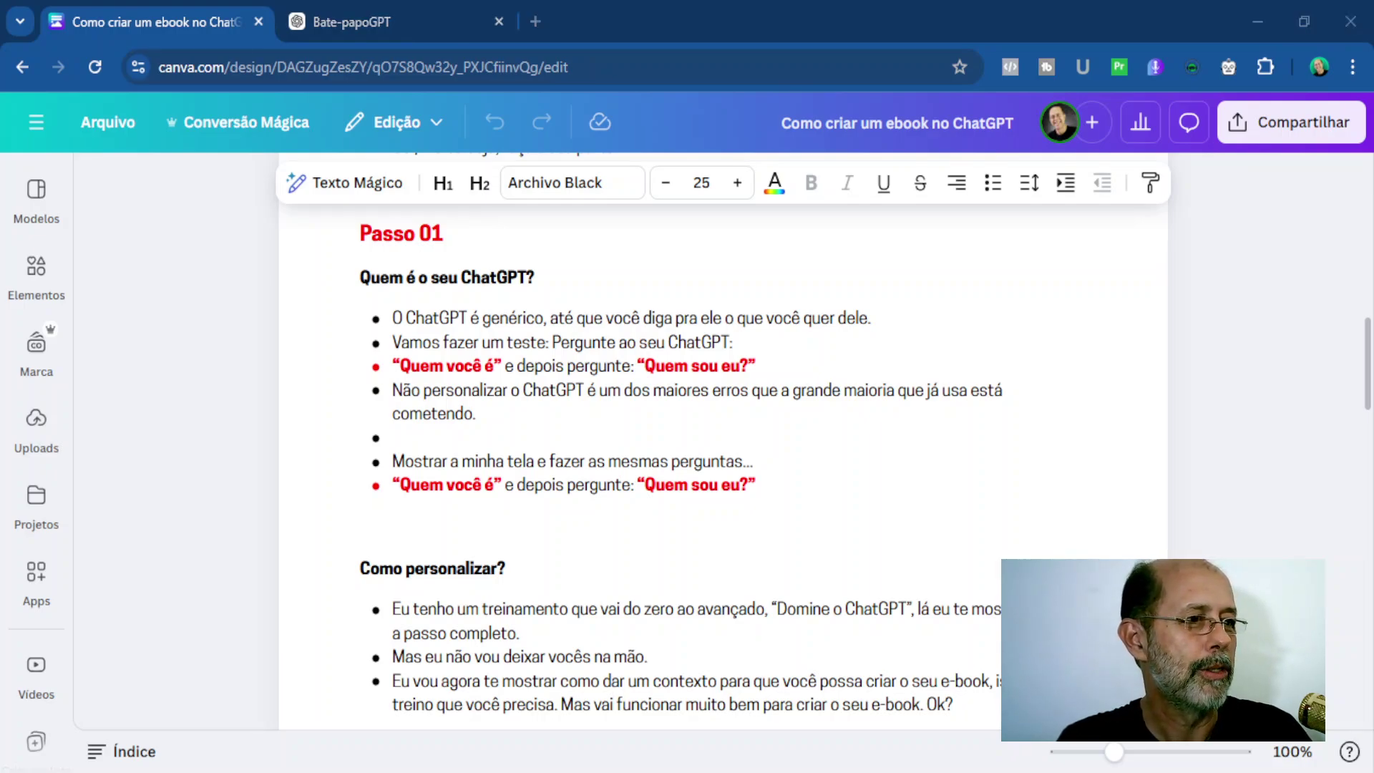
pyautogui.hotkey('alt', 'Tab')
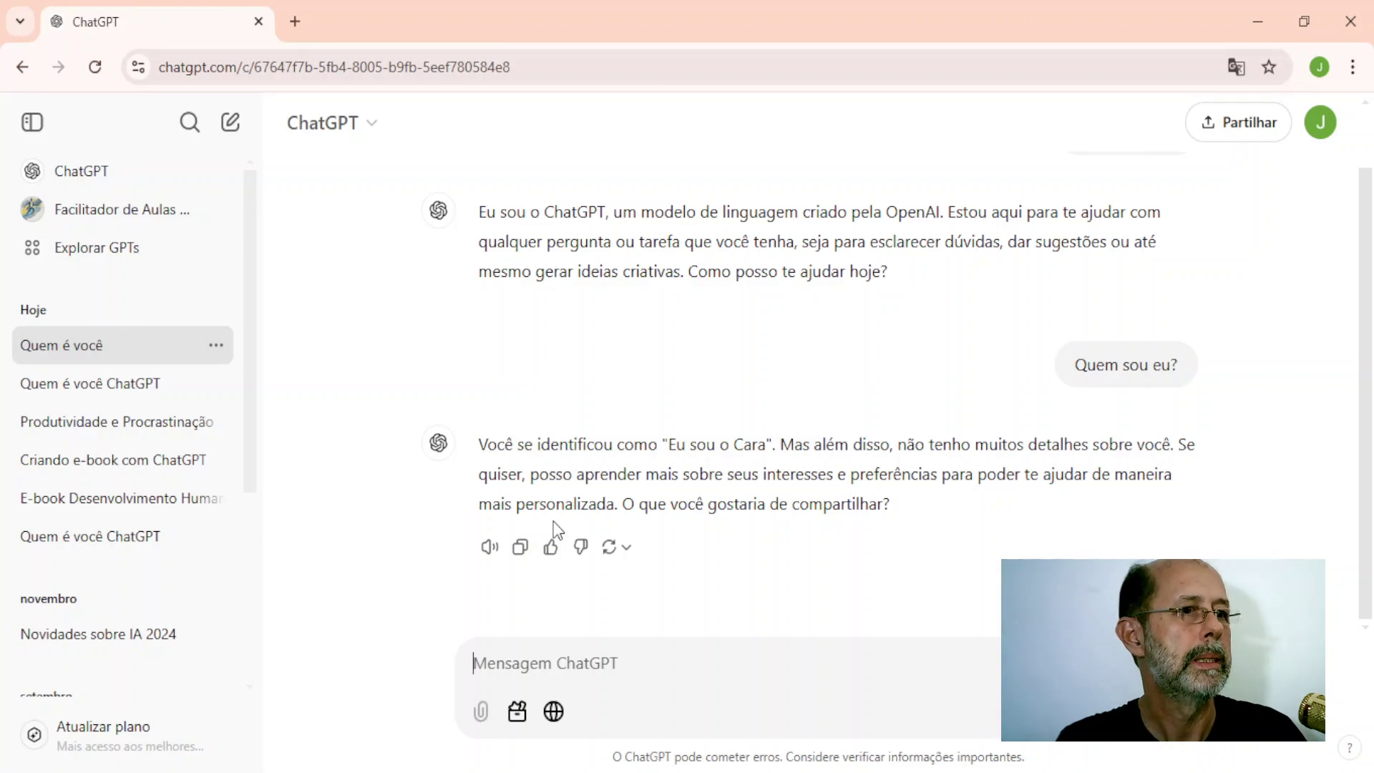
pyautogui.click(232, 126)
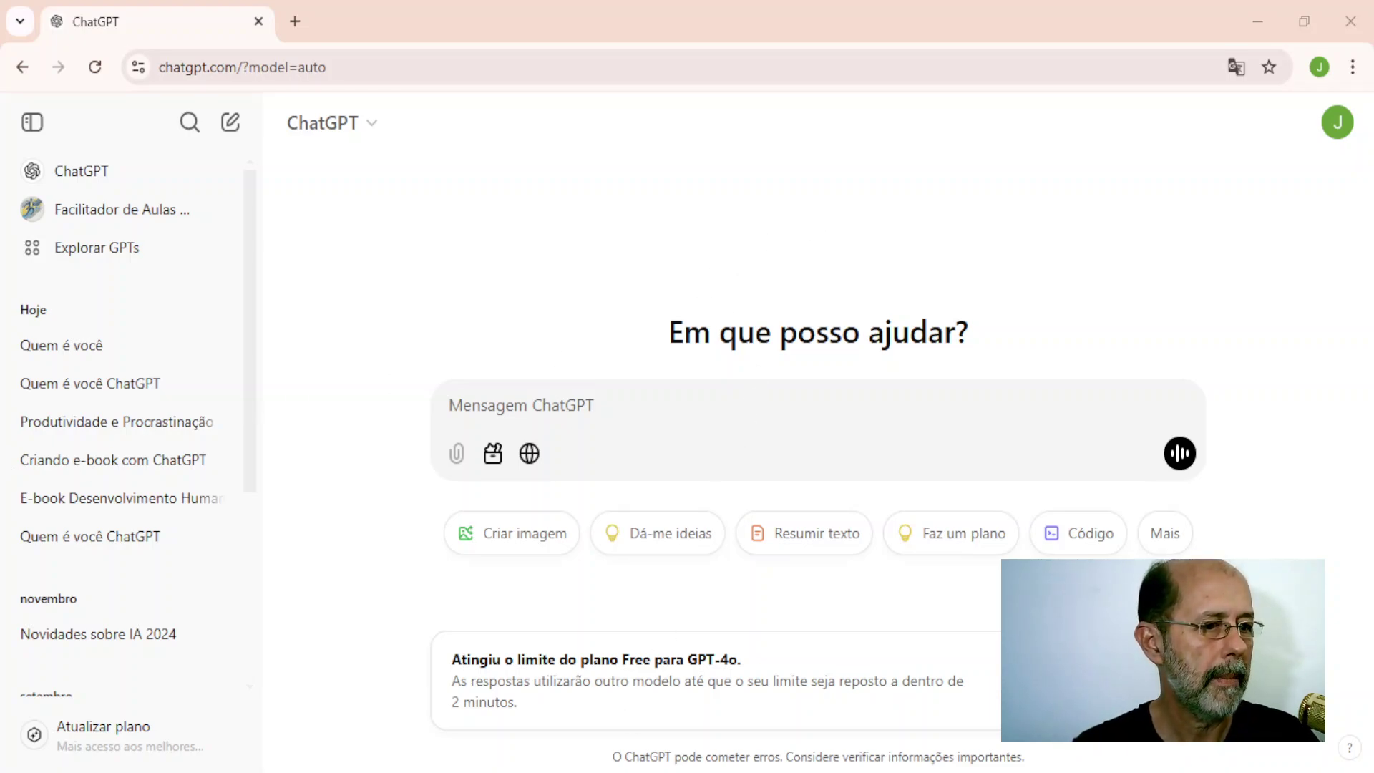
# Send a Portuguese prompt assigning the role of experienced human-development e-book writer and requesting only a reply on what was understood
pyautogui.hotkey('alt', 'Tab')
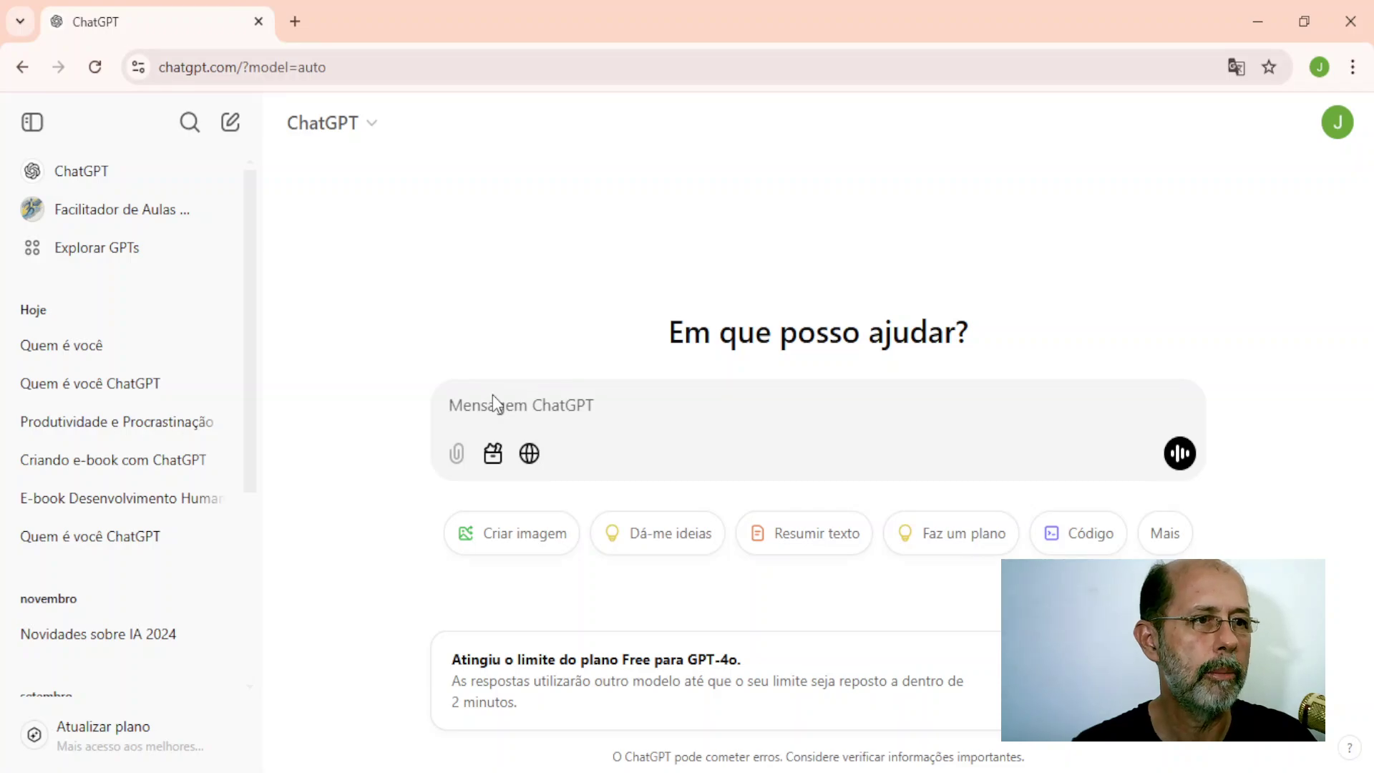
pyautogui.write('Atue como um escritor experiente em criar e-book’s do nicho de desenvolvimento humano. Você é expert em criar e-books que despertem a curiosidade e prendem o leitor até a última página. Não faça nada agora, apenas me responda o que você entendeu.')
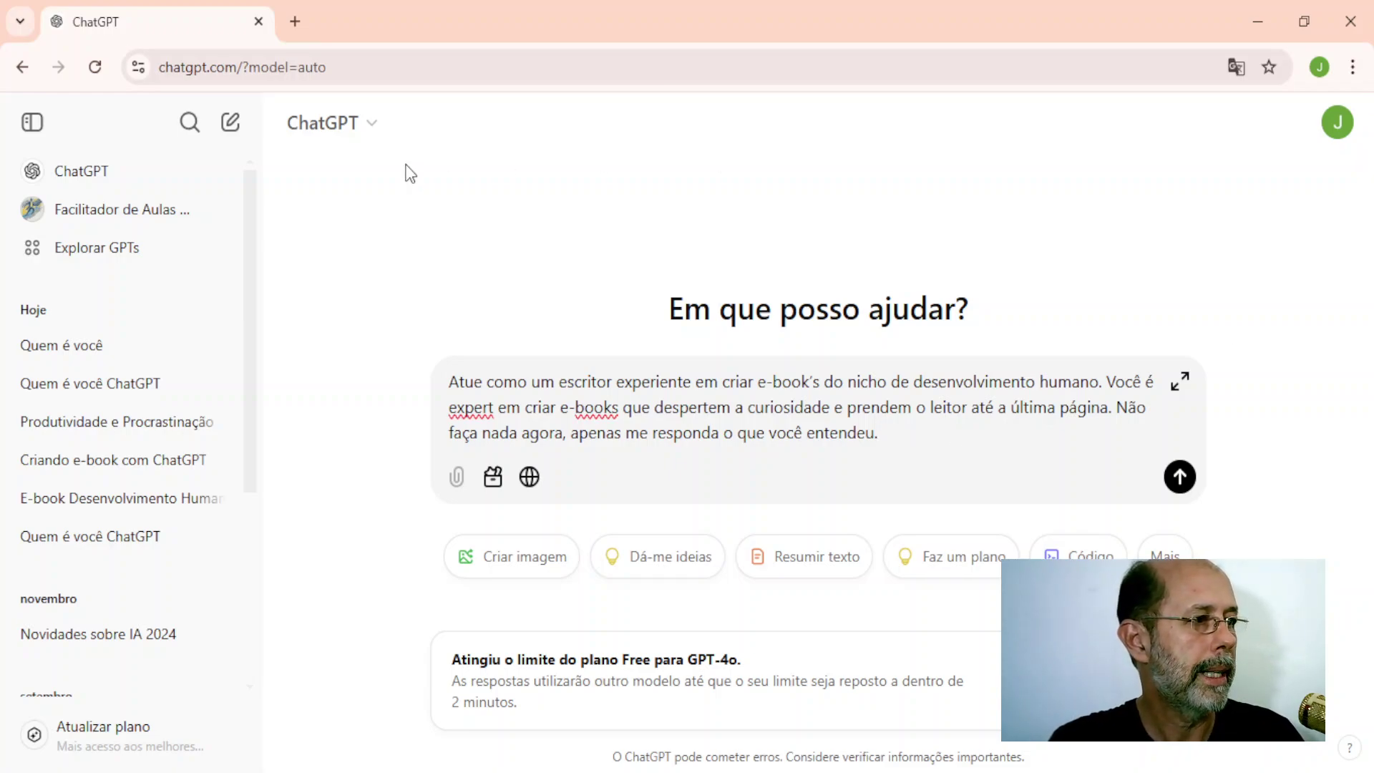
pyautogui.click(1180, 477)
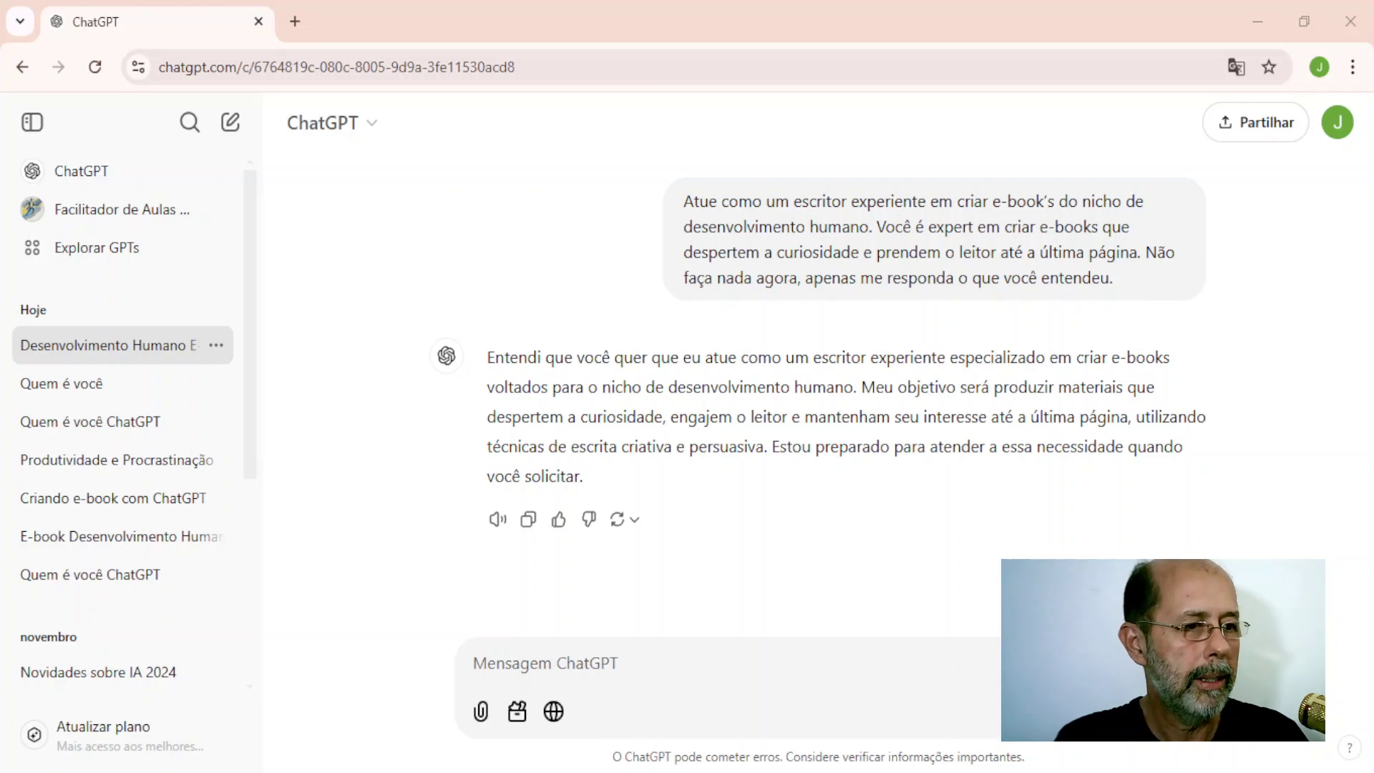
# Request, in Portuguese, an index of main chapters for an e-book on being more productive and avoiding procrastination
pyautogui.click(513, 669)
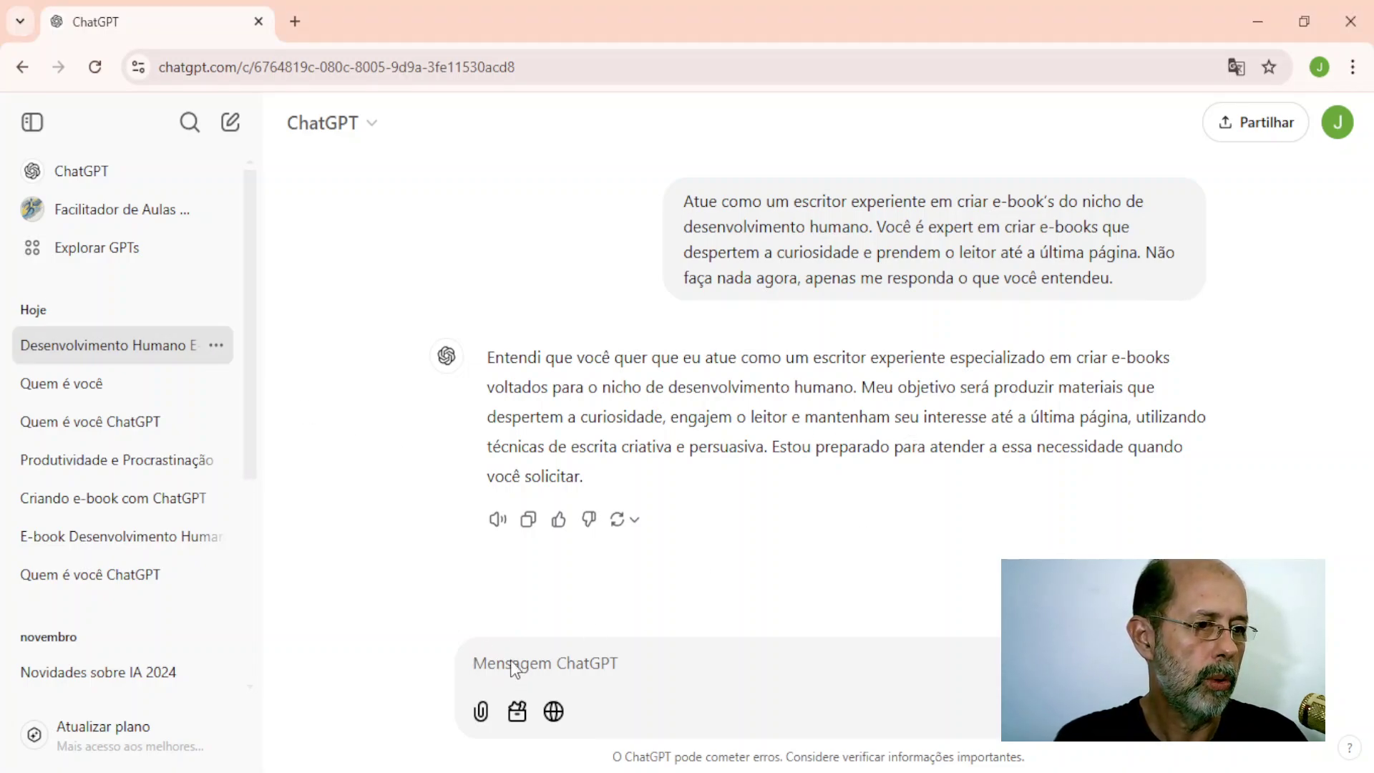
pyautogui.hotkey('ctrl', 'v')
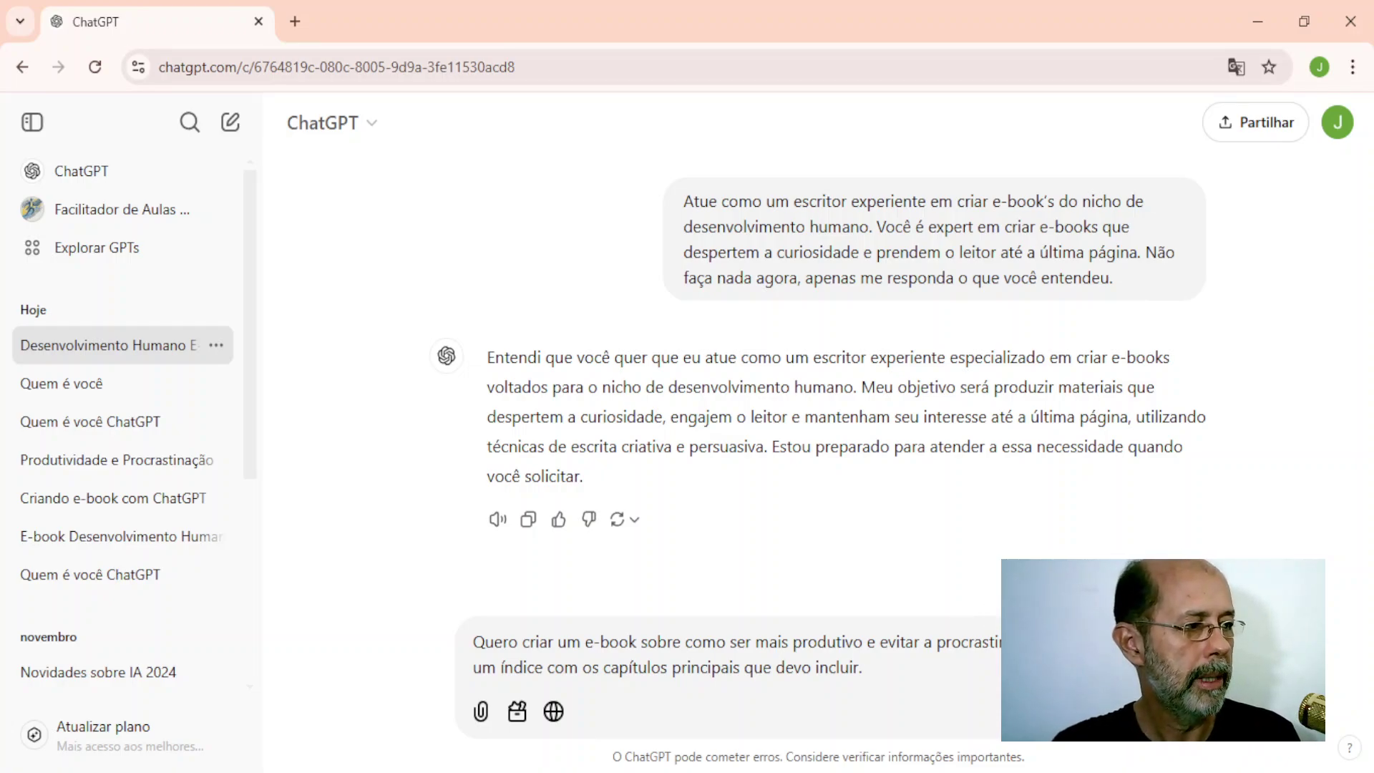
pyautogui.press('Return')
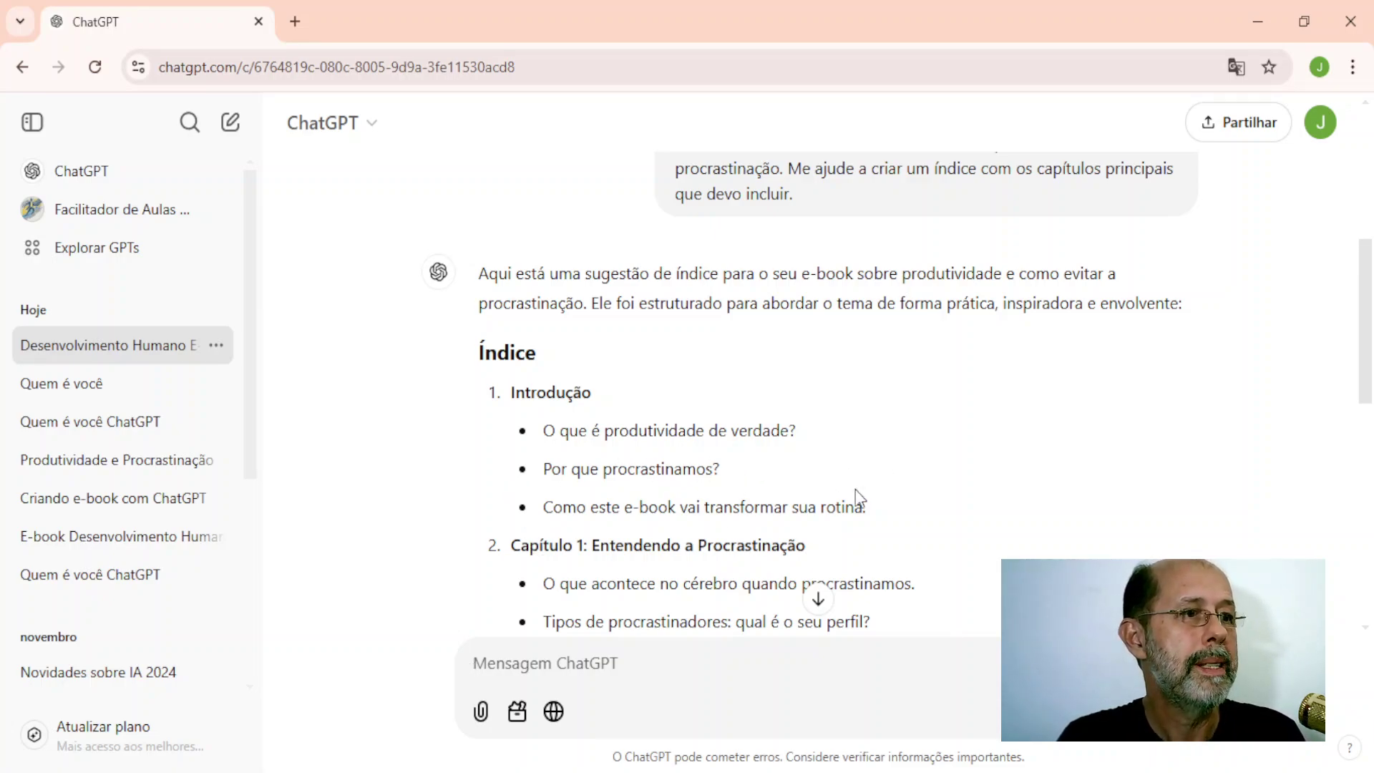
# Review the suggested e-book index from the introduction through the chapters and their topics to the conclusion
pyautogui.scroll(-3, 927, 479)
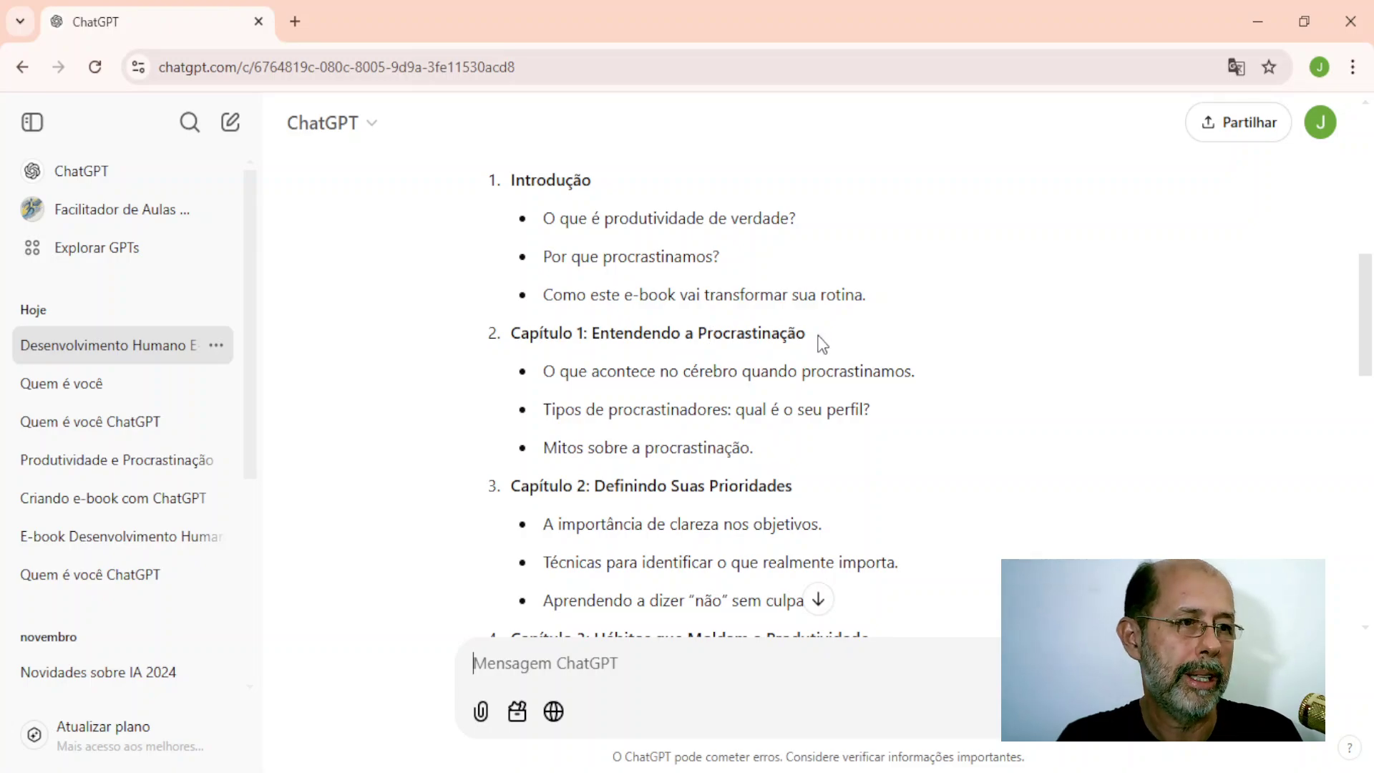
pyautogui.scroll(-2, 949, 466)
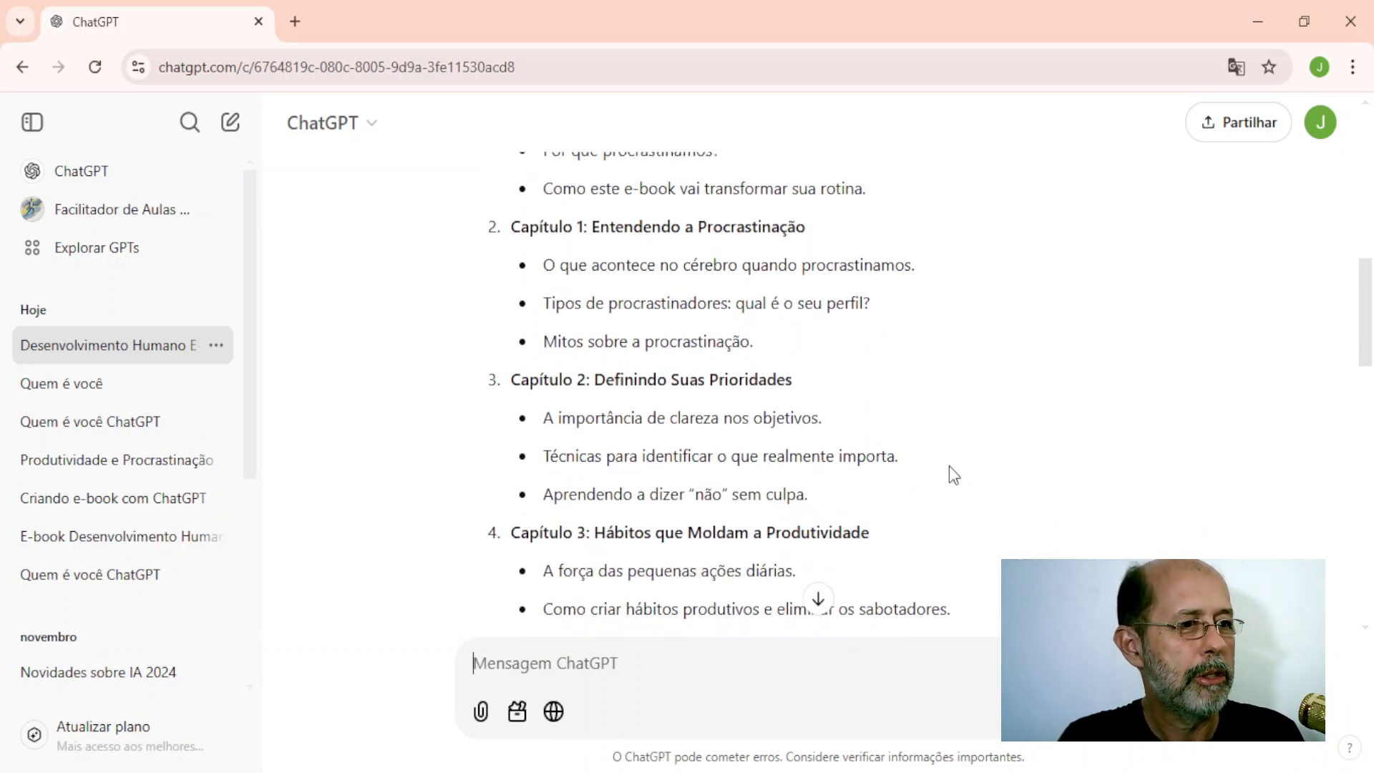
pyautogui.scroll(-2, 684, 476)
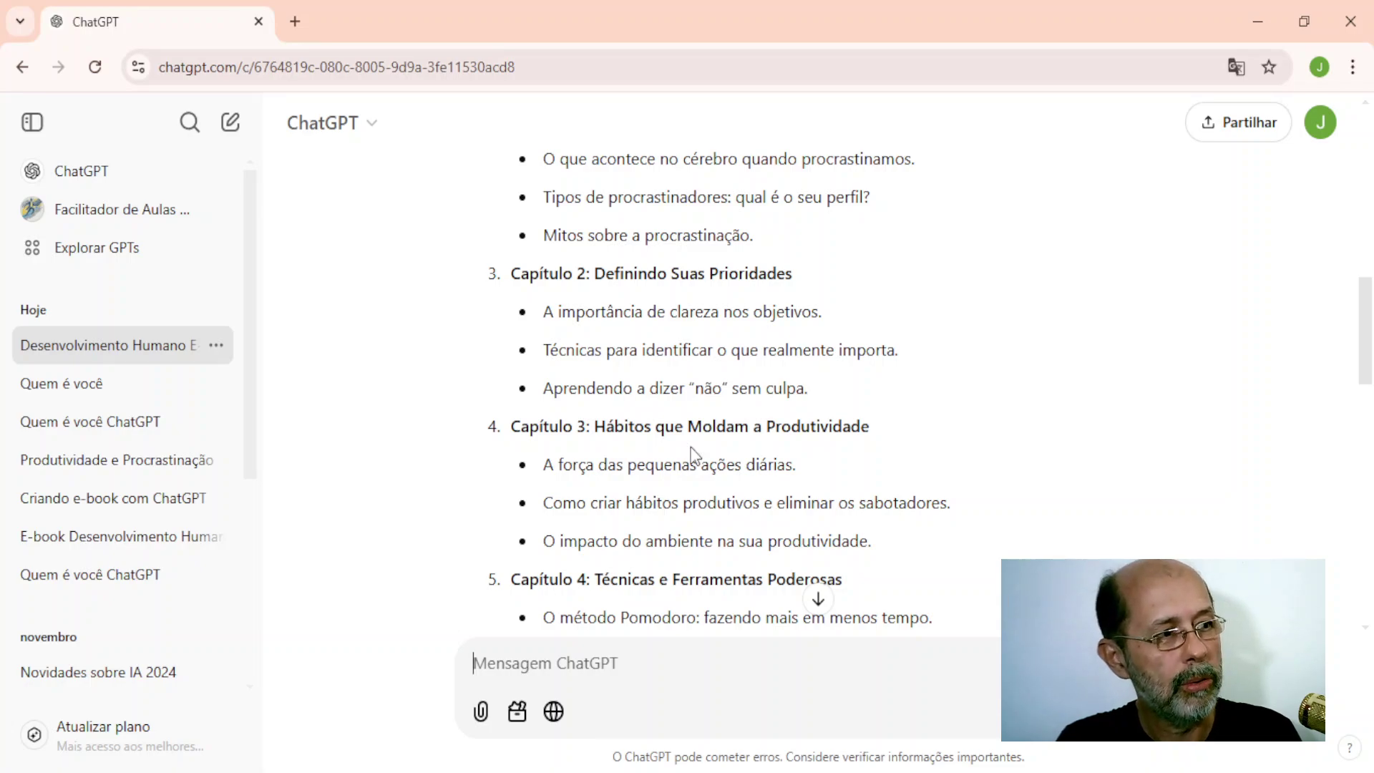
pyautogui.scroll(-5, 685, 456)
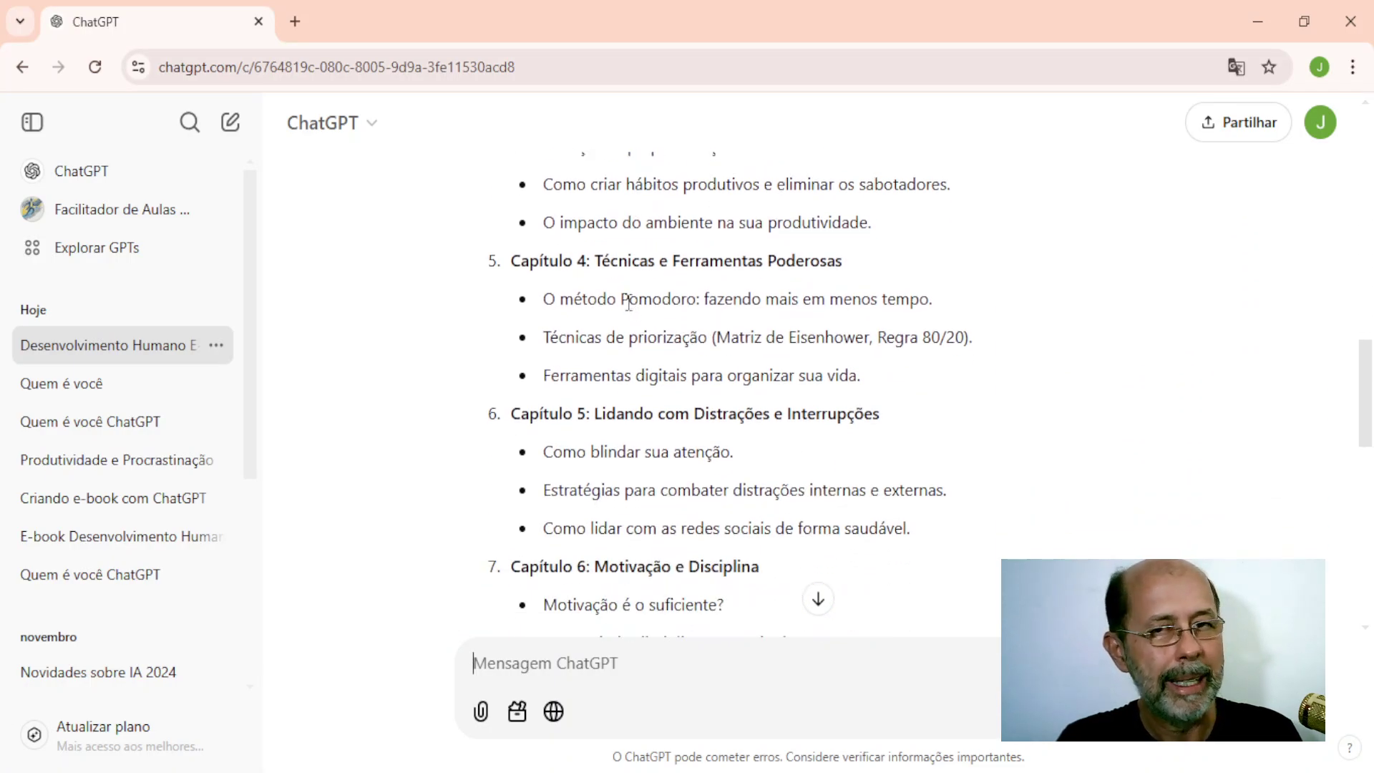
pyautogui.scroll(-6, 629, 307)
pyautogui.scroll(-6, 630, 309)
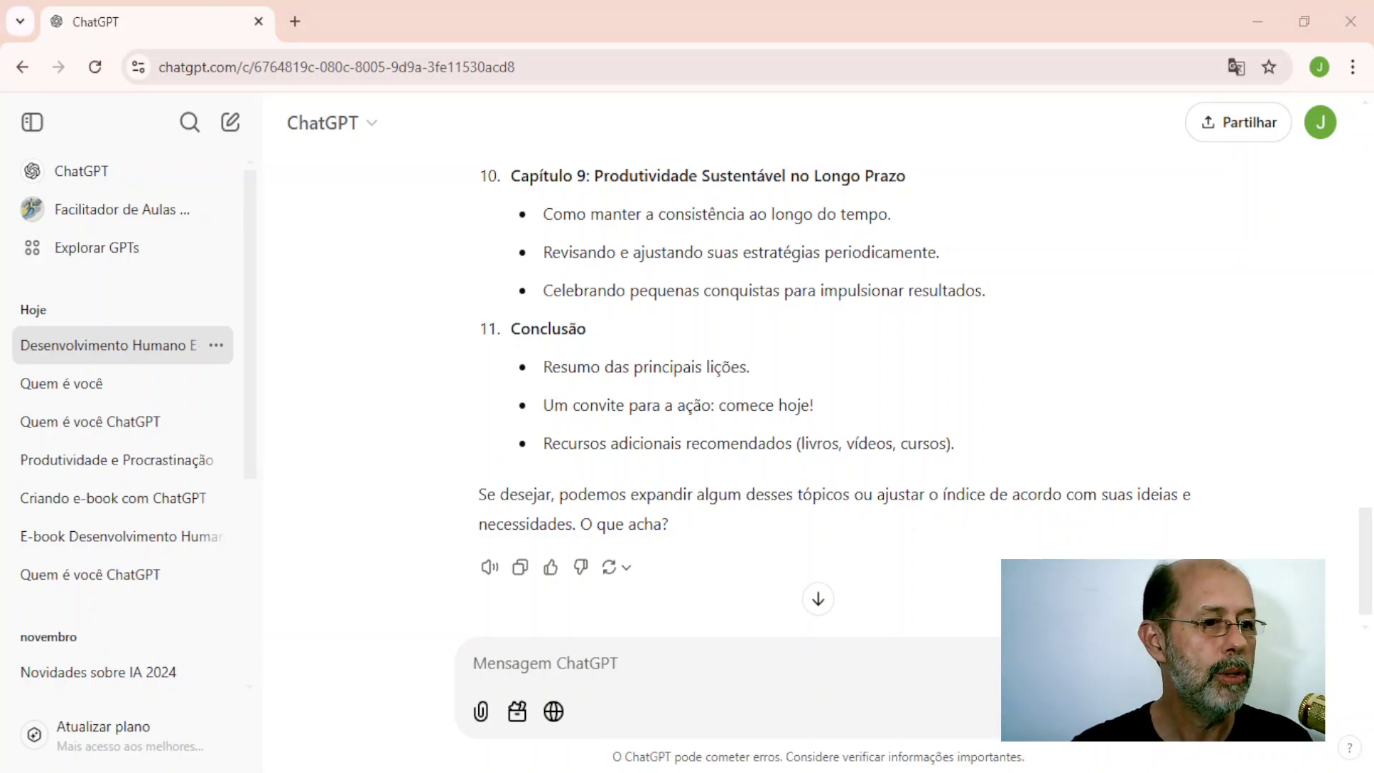
pyautogui.hotkey('alt', 'Tab')
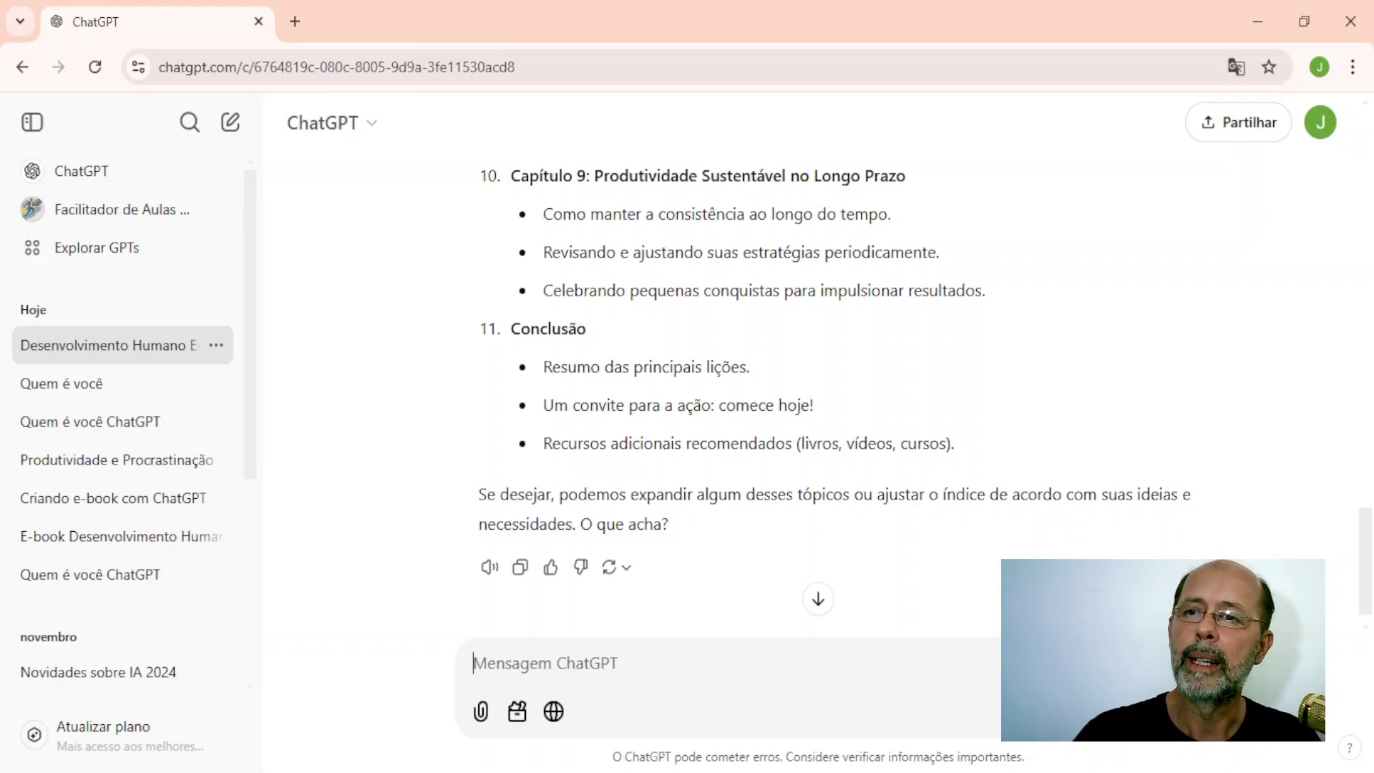
pyautogui.scroll(9, 718, 376)
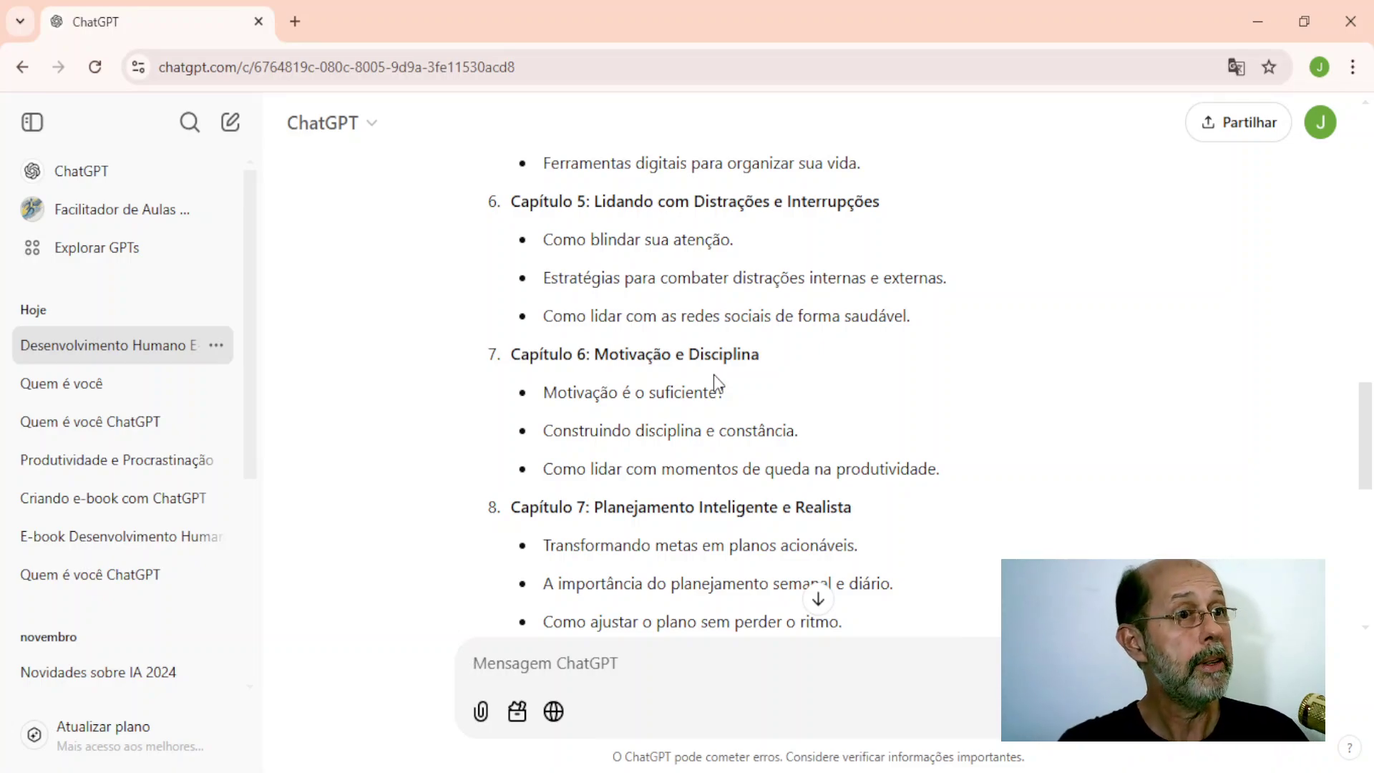
pyautogui.scroll(3, 662, 403)
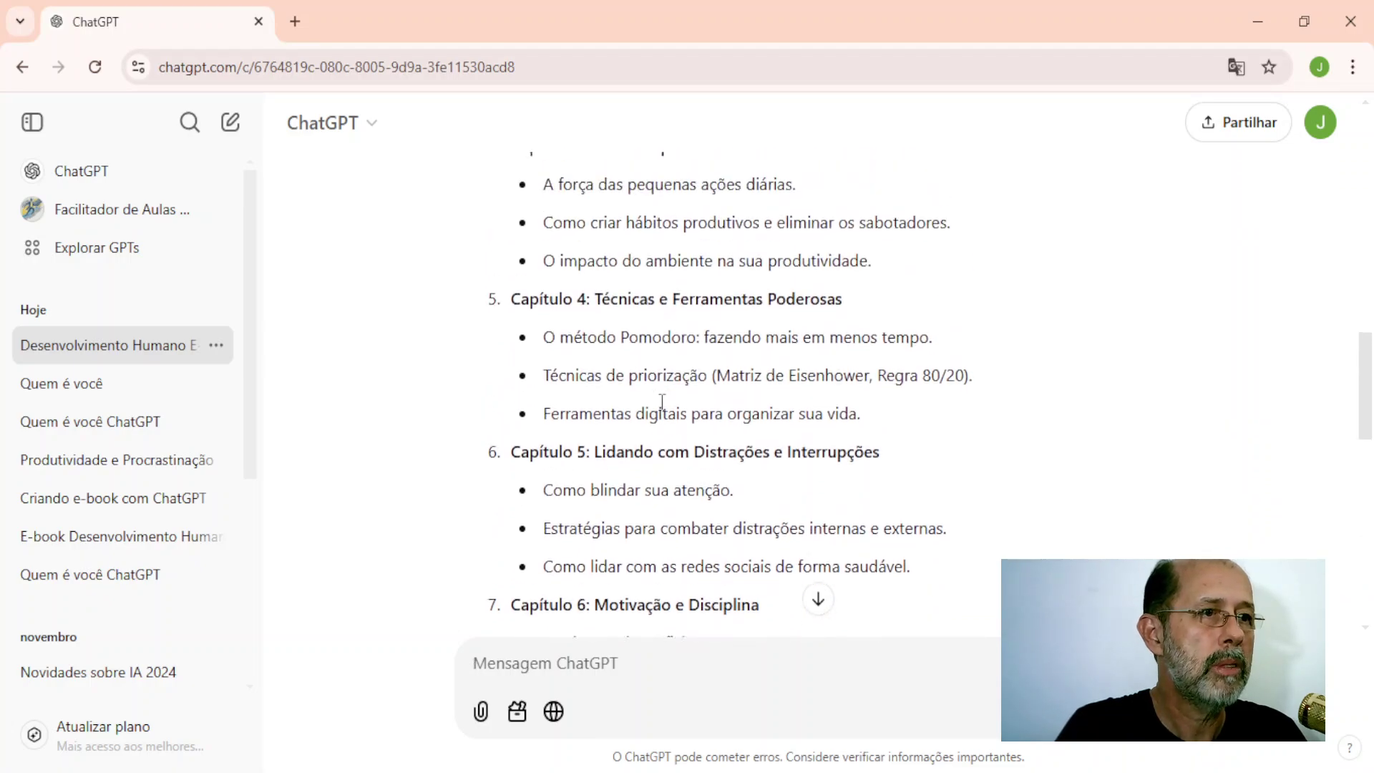
pyautogui.scroll(2, 662, 402)
pyautogui.scroll(5, 662, 402)
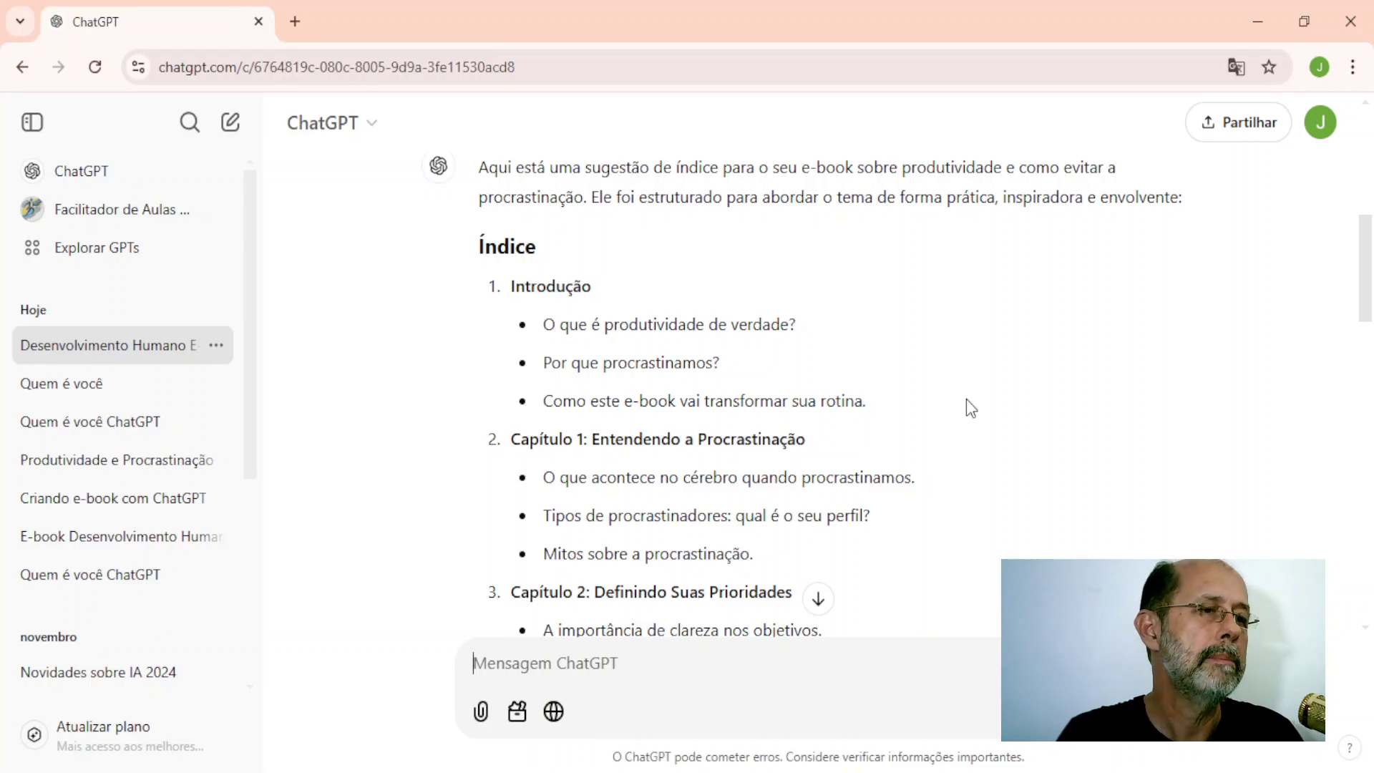
pyautogui.scroll(-3, 966, 400)
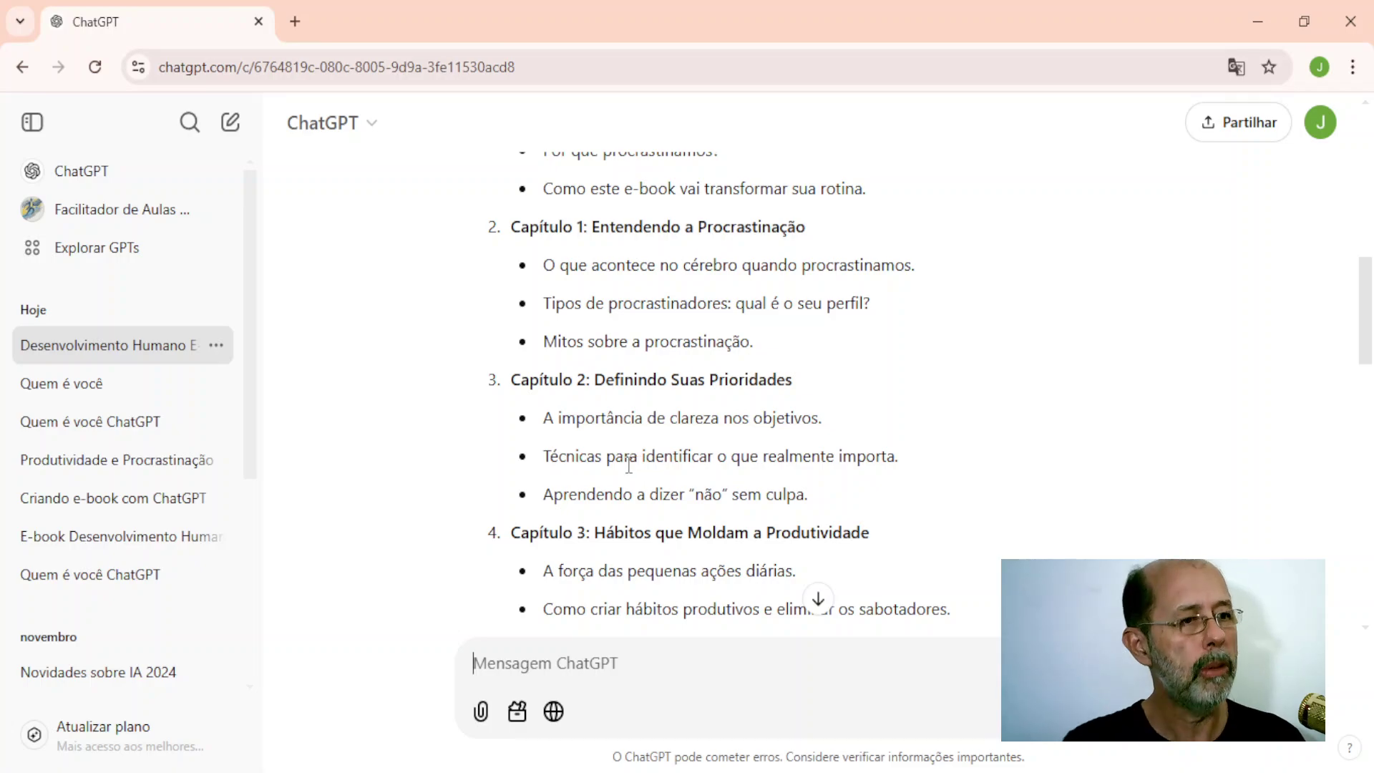
# Request, in Portuguese, a clear and engaging explanatory text for chapter 1 of the e-book, with practical, easy-to-understand examples
pyautogui.scroll(-5, 749, 384)
pyautogui.scroll(-6, 748, 384)
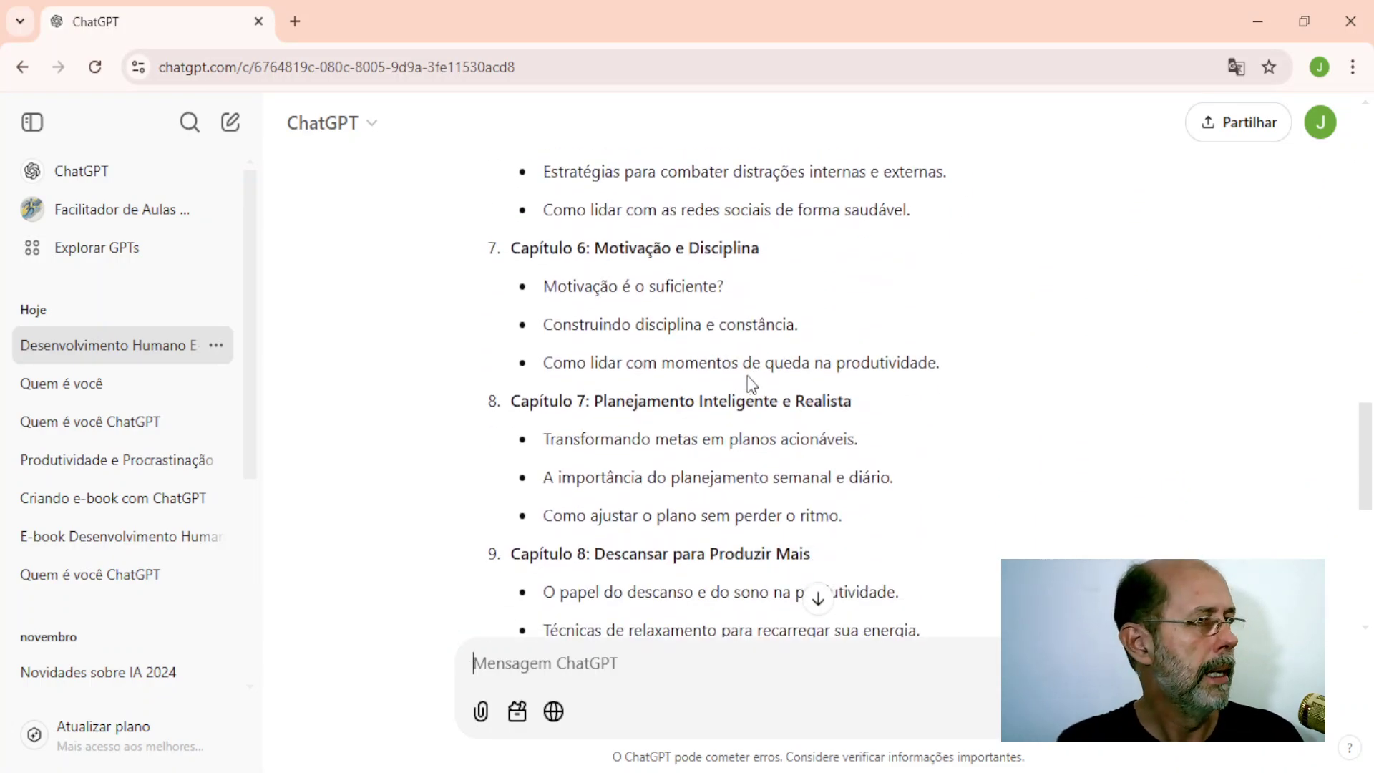
pyautogui.scroll(-1, 746, 375)
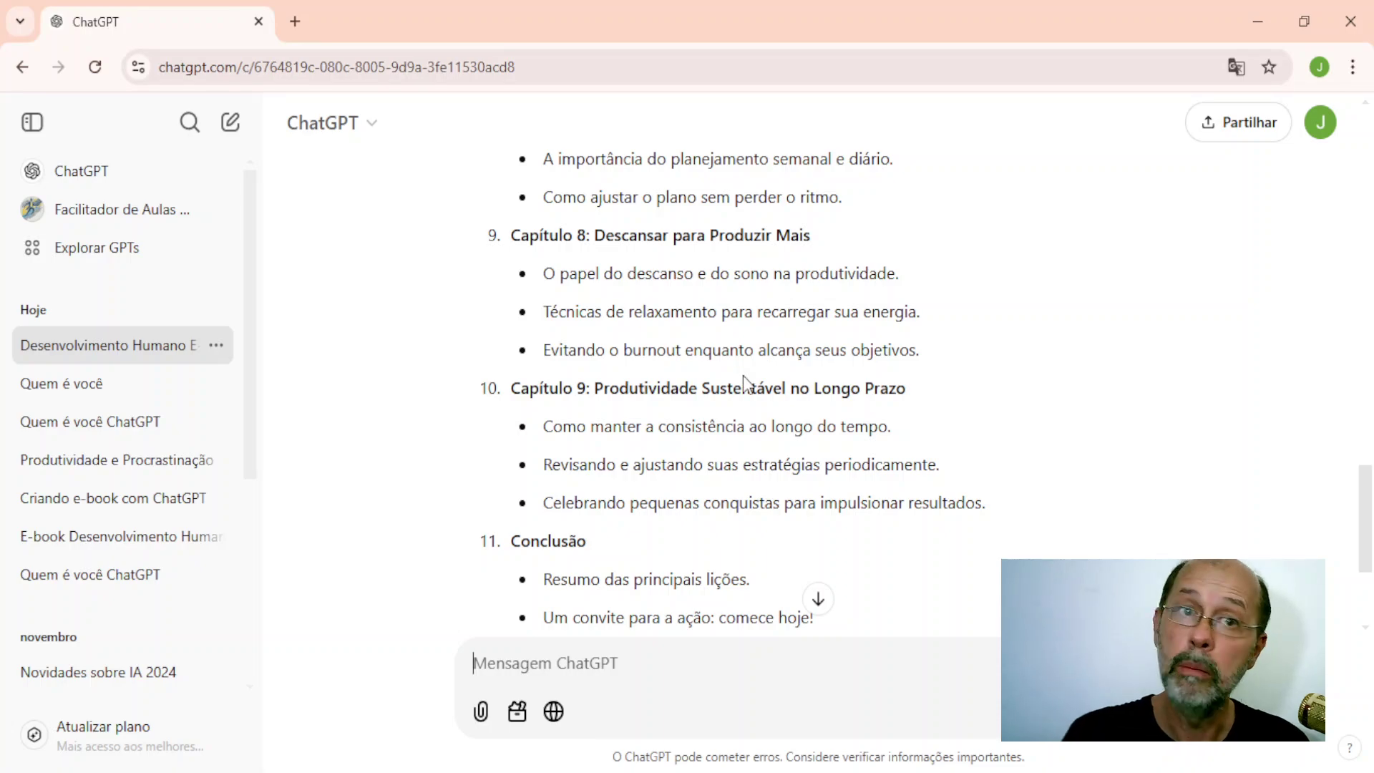
pyautogui.scroll(-3, 745, 375)
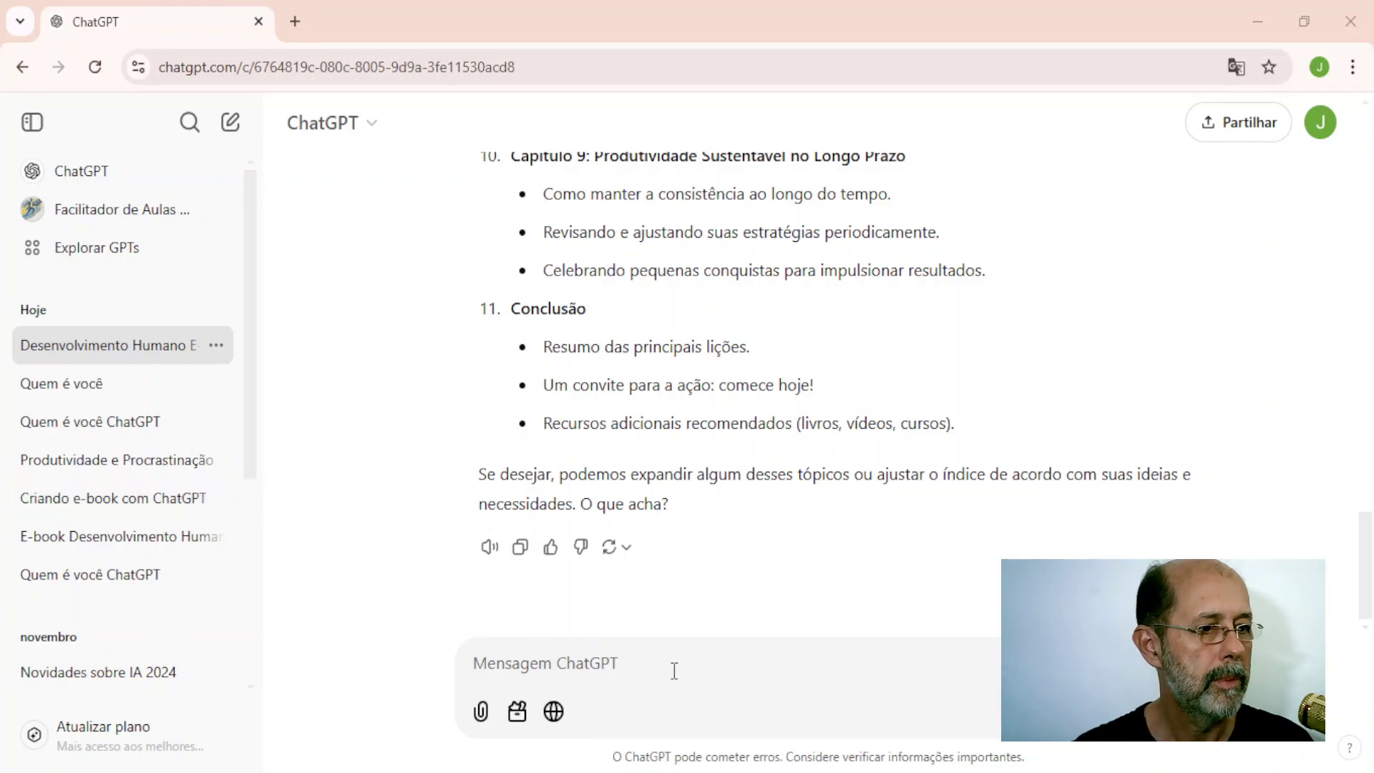
pyautogui.click(577, 659)
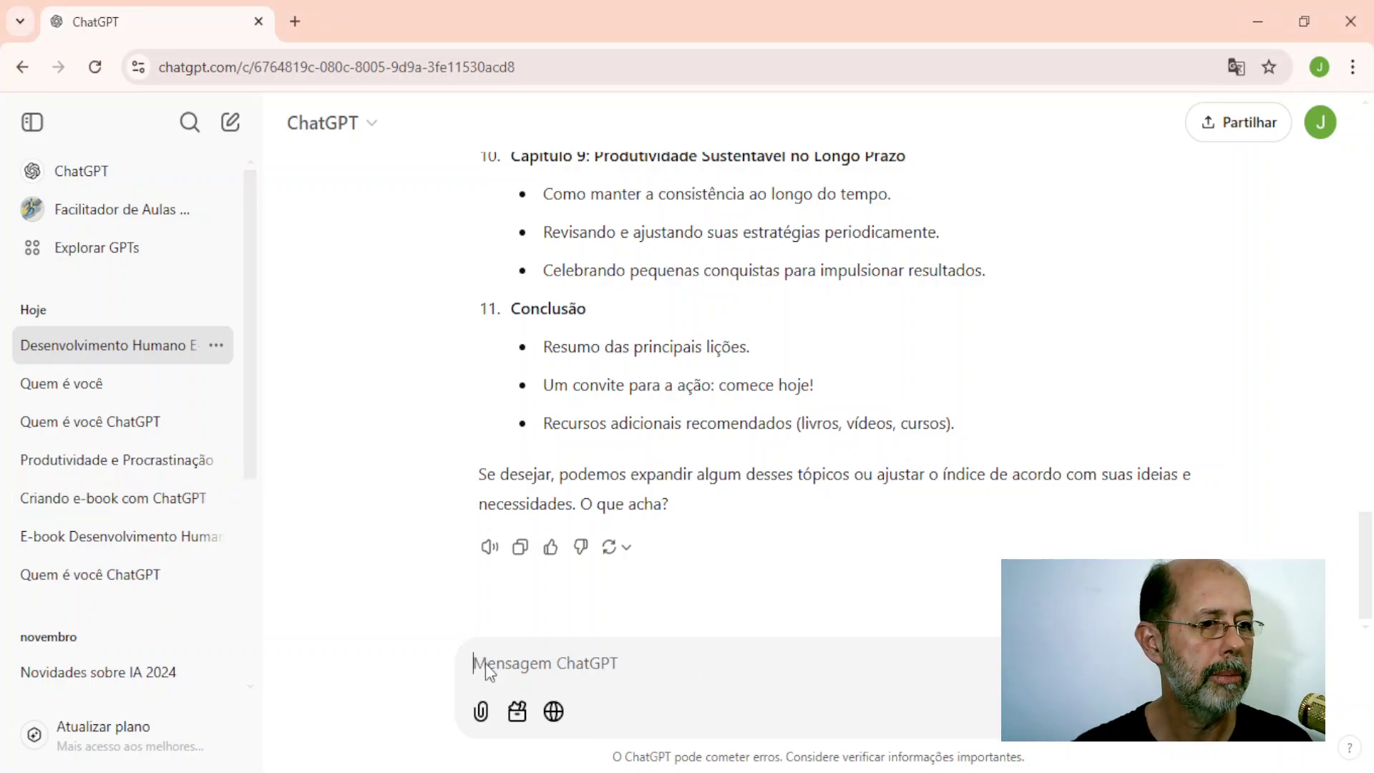
pyautogui.hotkey('ctrl', 'v')
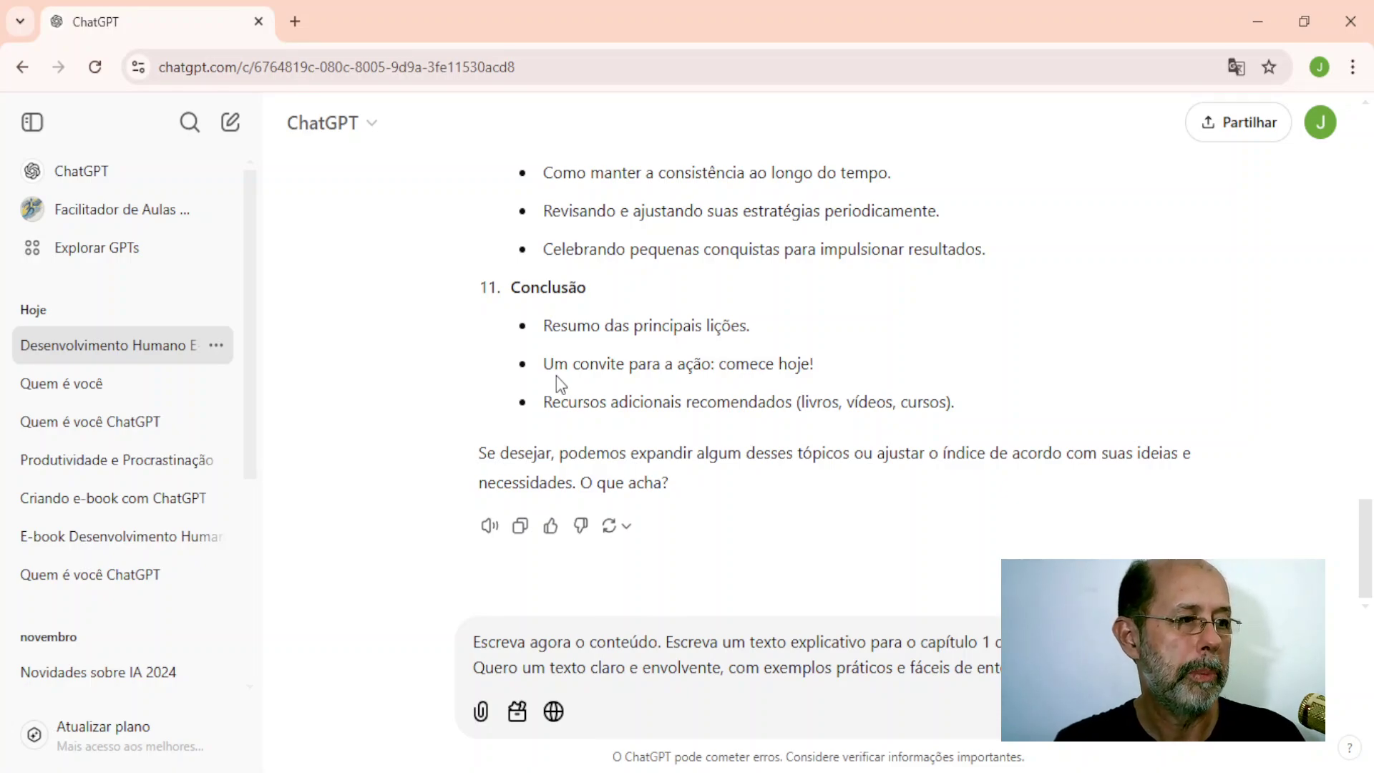
pyautogui.scroll(6, 808, 473)
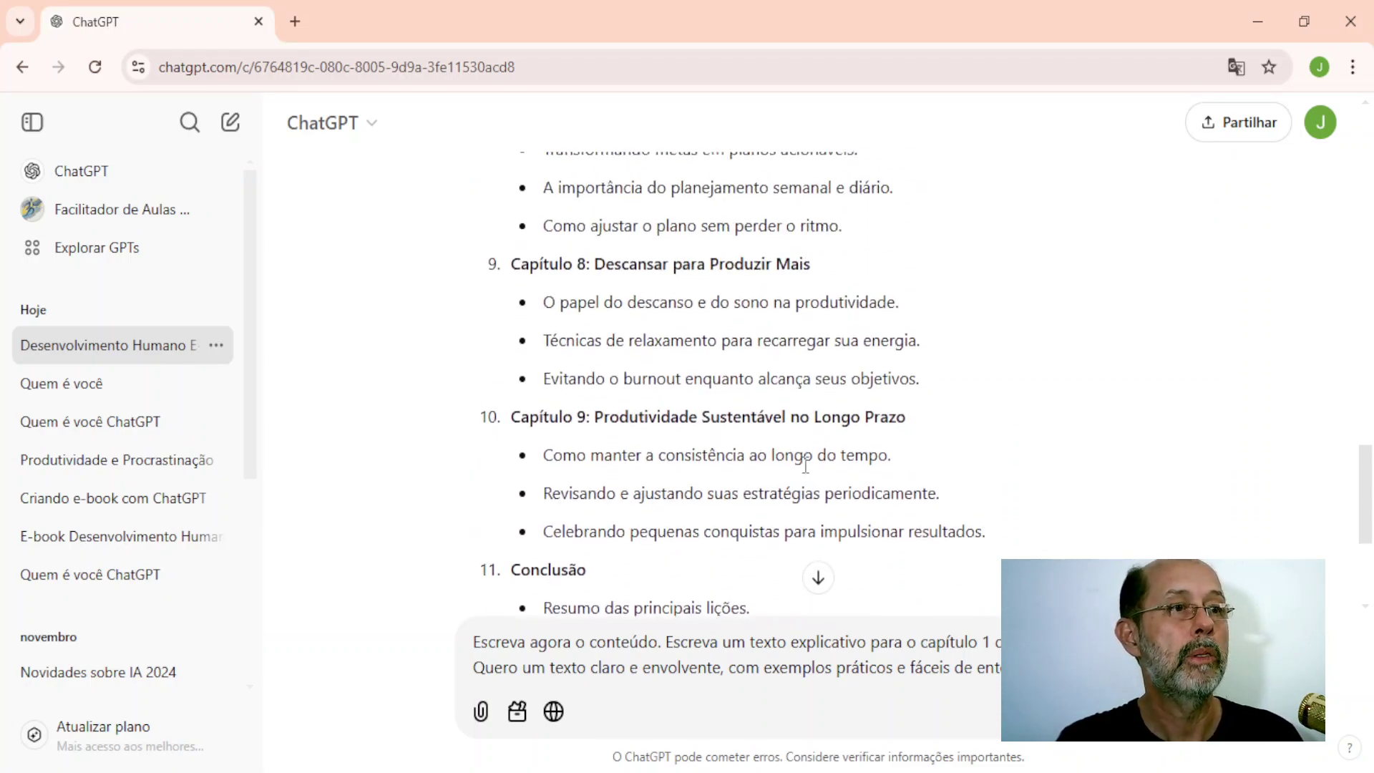
pyautogui.scroll(13, 806, 465)
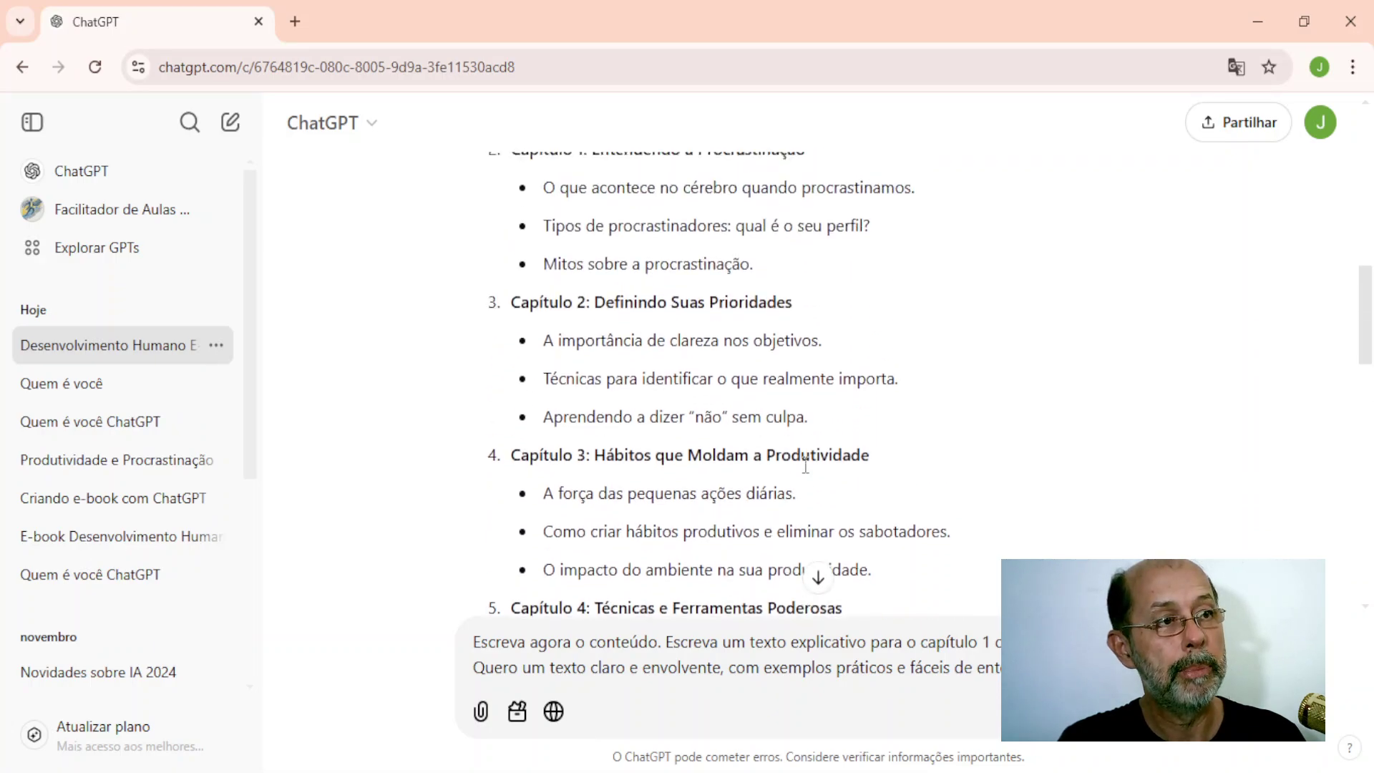
pyautogui.scroll(1, 806, 465)
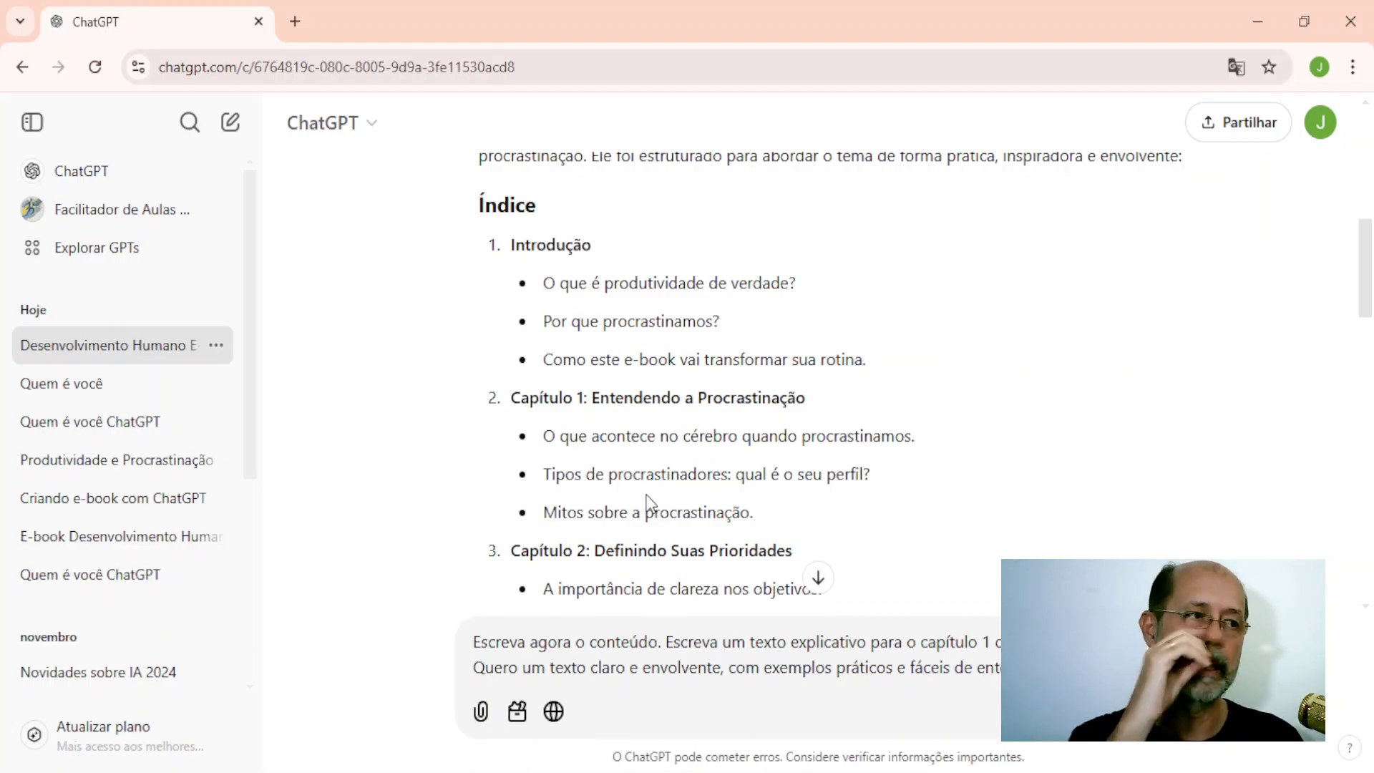
pyautogui.scroll(-4, 973, 521)
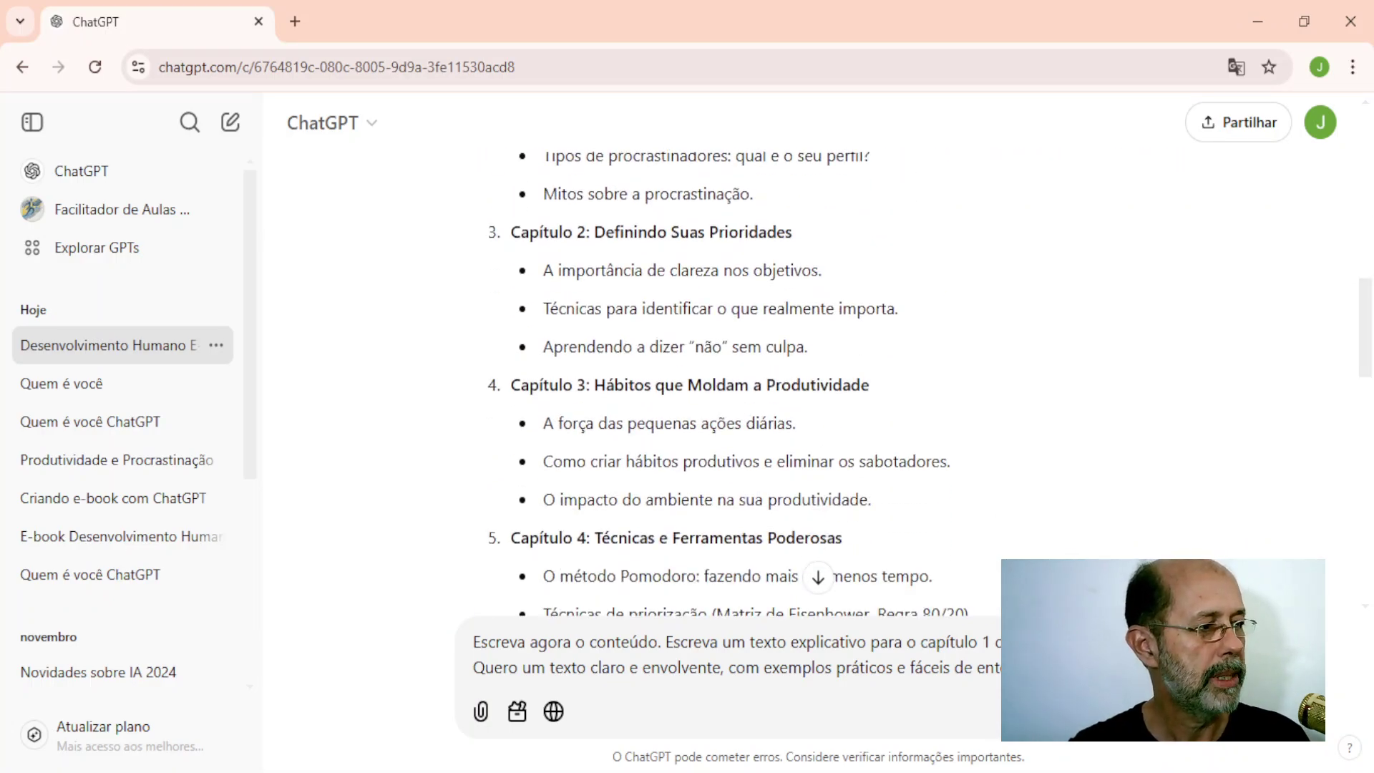
pyautogui.press('Return')
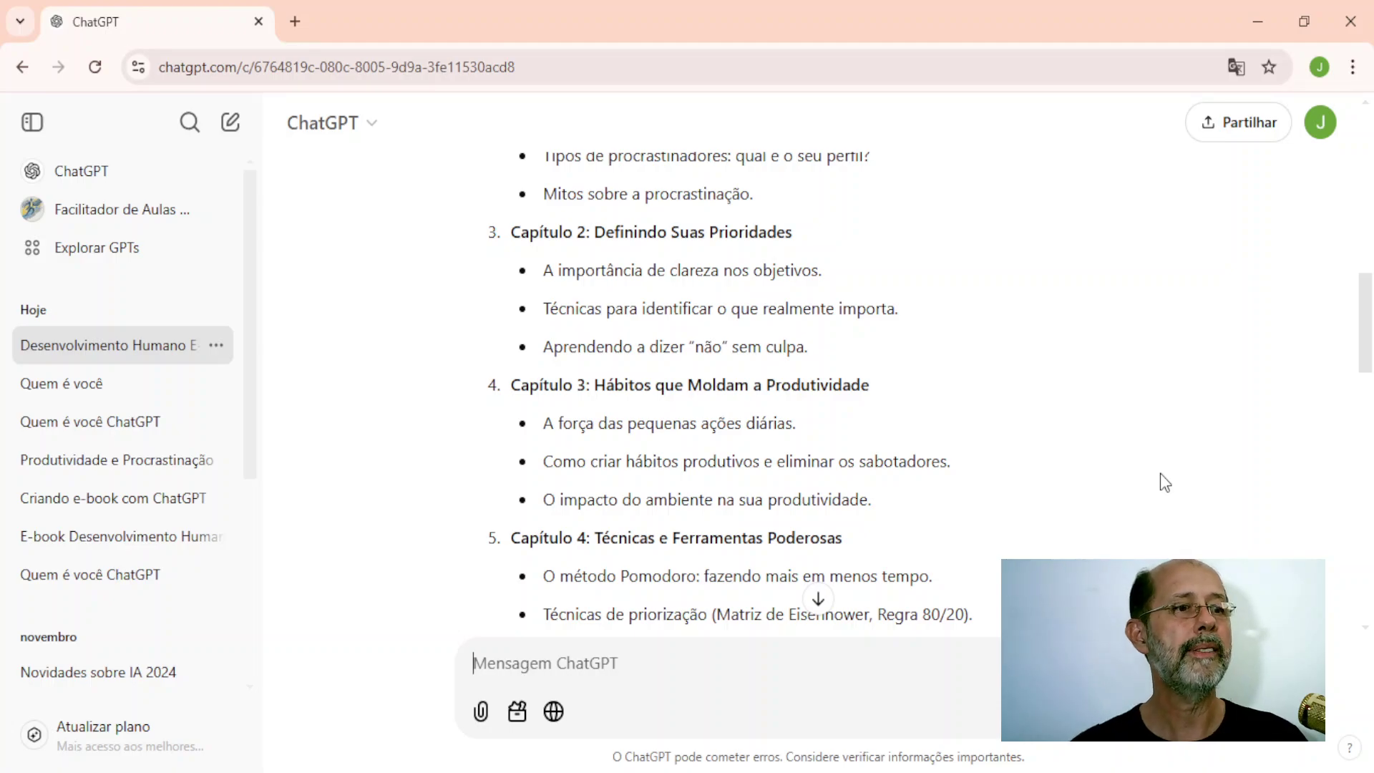
pyautogui.click(820, 607)
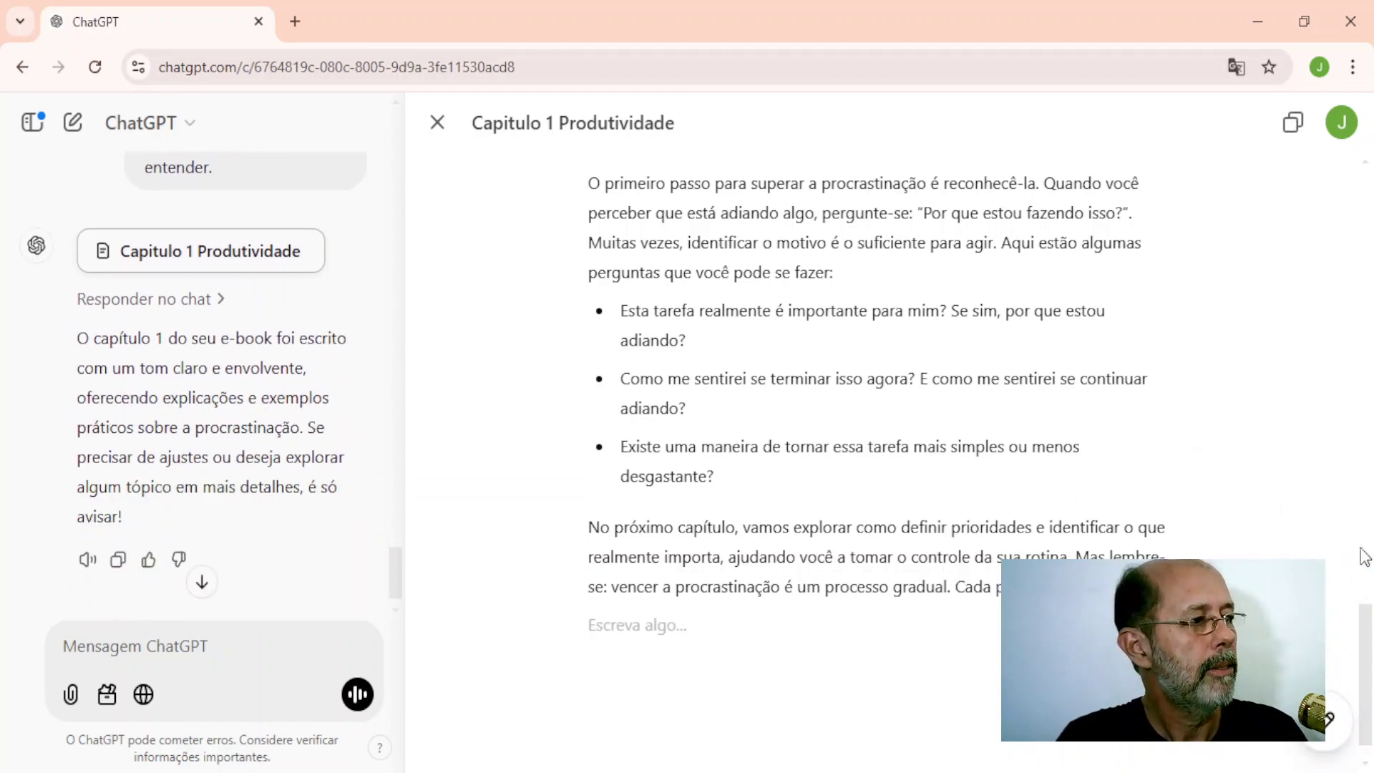
# Read the generated chapter 1 document from its opening through the procrastinator types and myths to the final section, and close it
pyautogui.moveTo(1366, 660); pyautogui.dragTo(1346, 192)
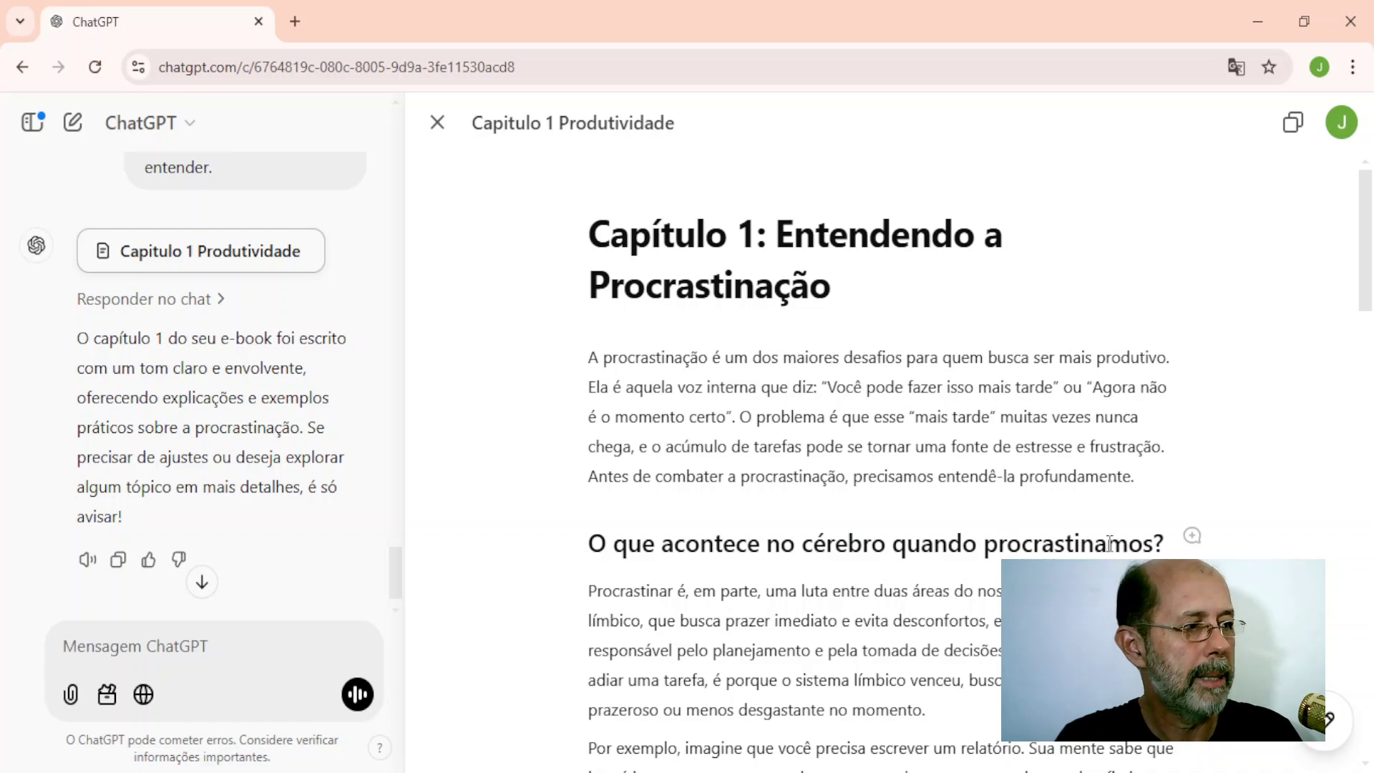
pyautogui.scroll(-3, 1002, 453)
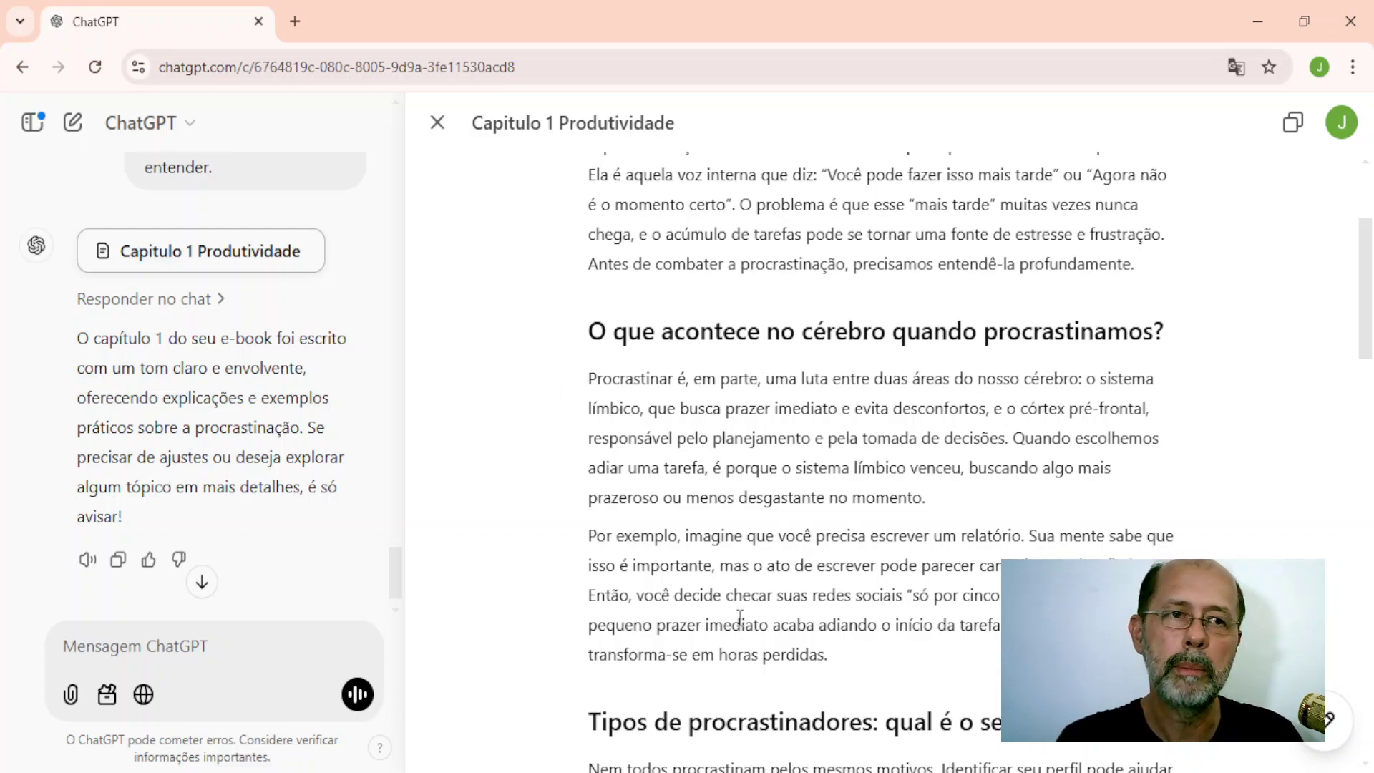
pyautogui.scroll(-3, 805, 362)
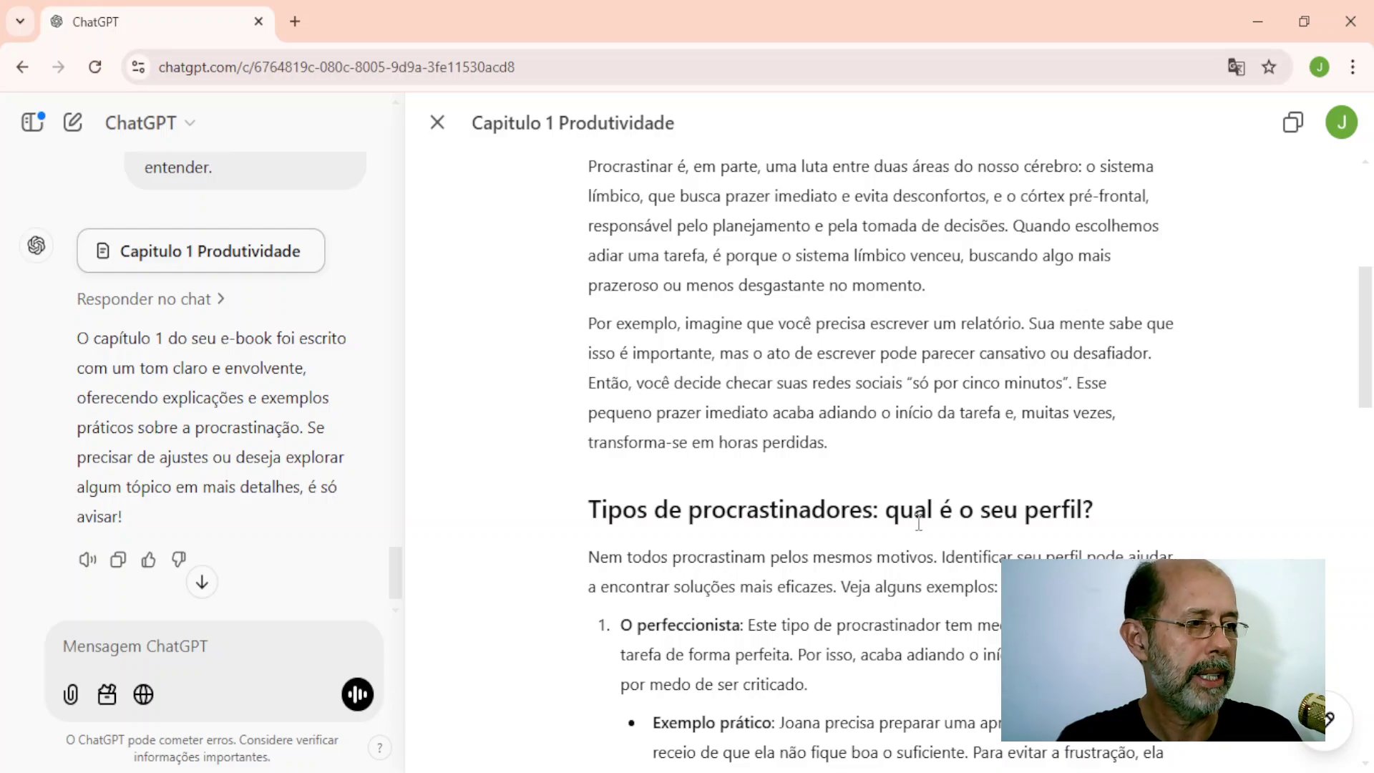
pyautogui.scroll(-3, 916, 517)
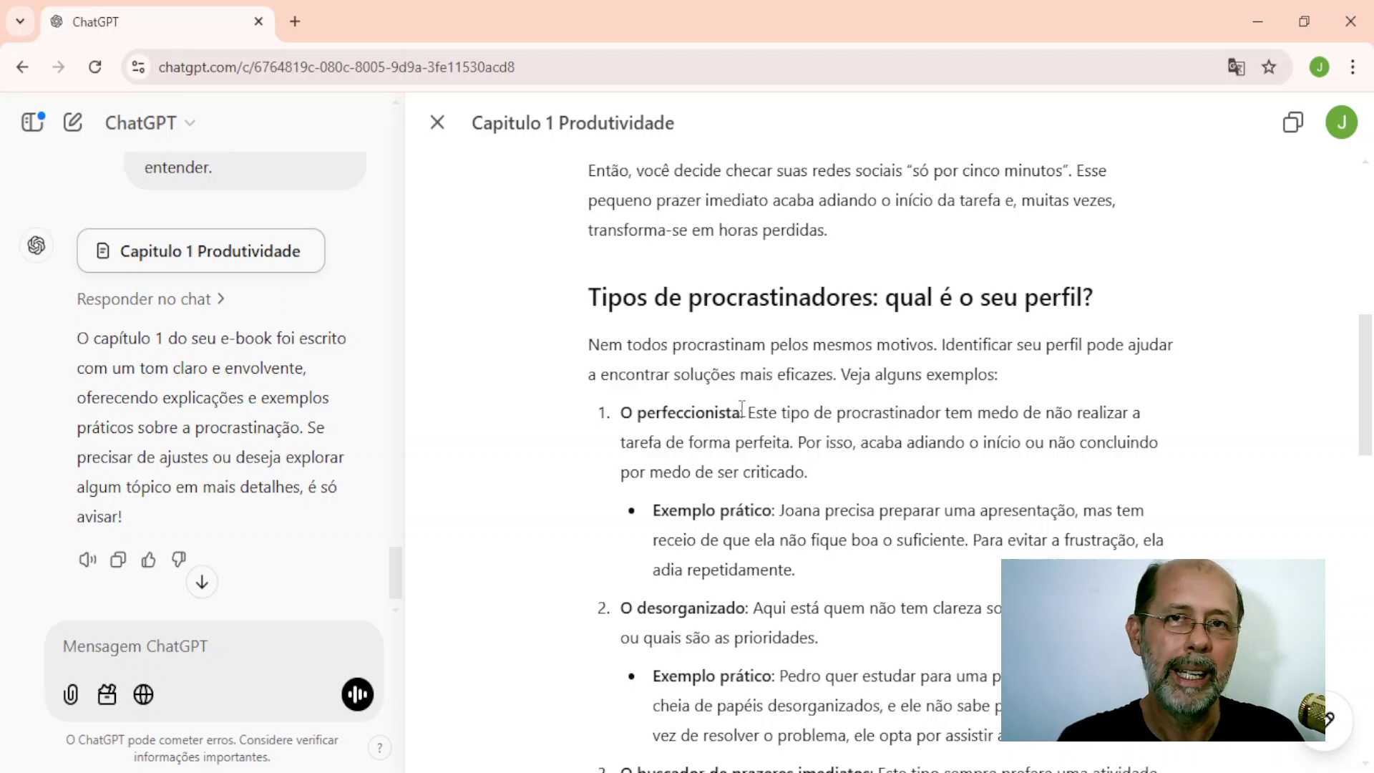
pyautogui.scroll(-3, 742, 408)
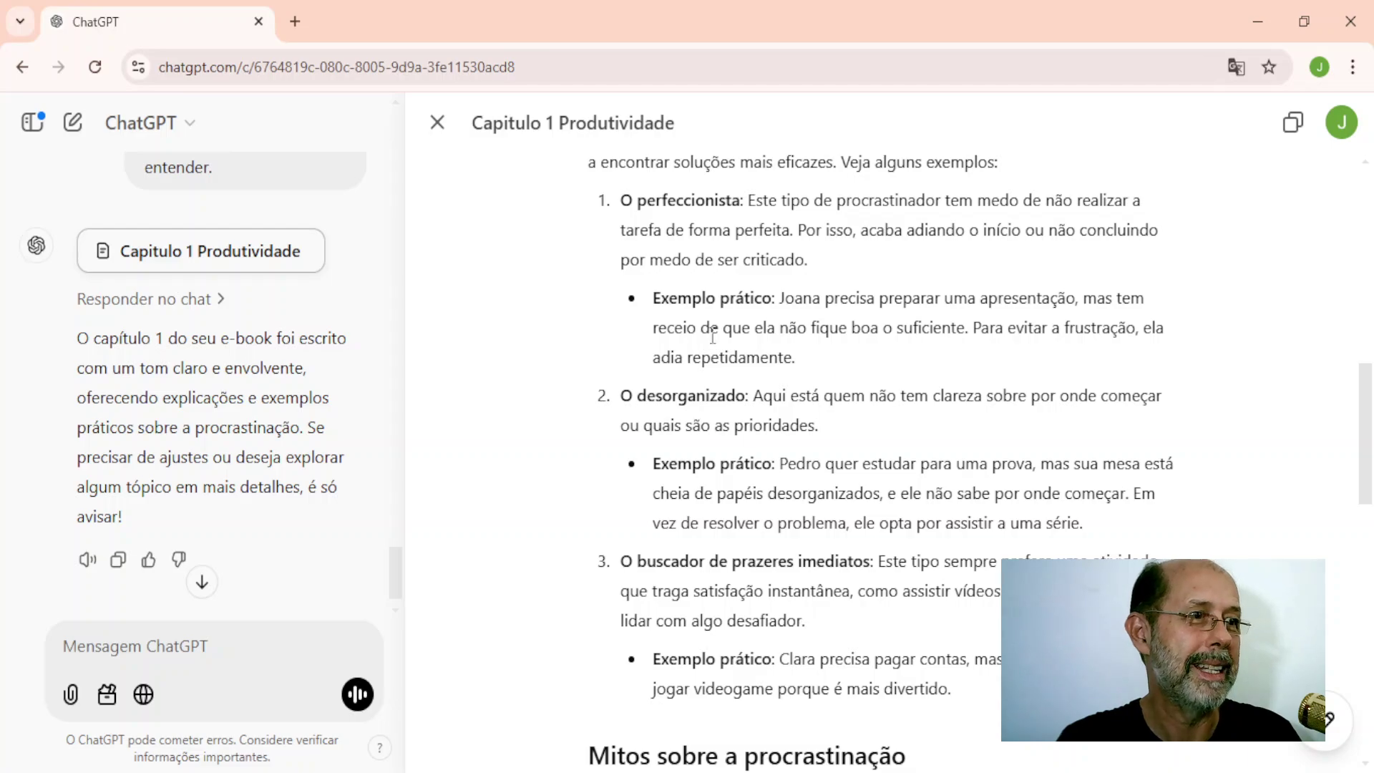
pyautogui.scroll(-1, 736, 510)
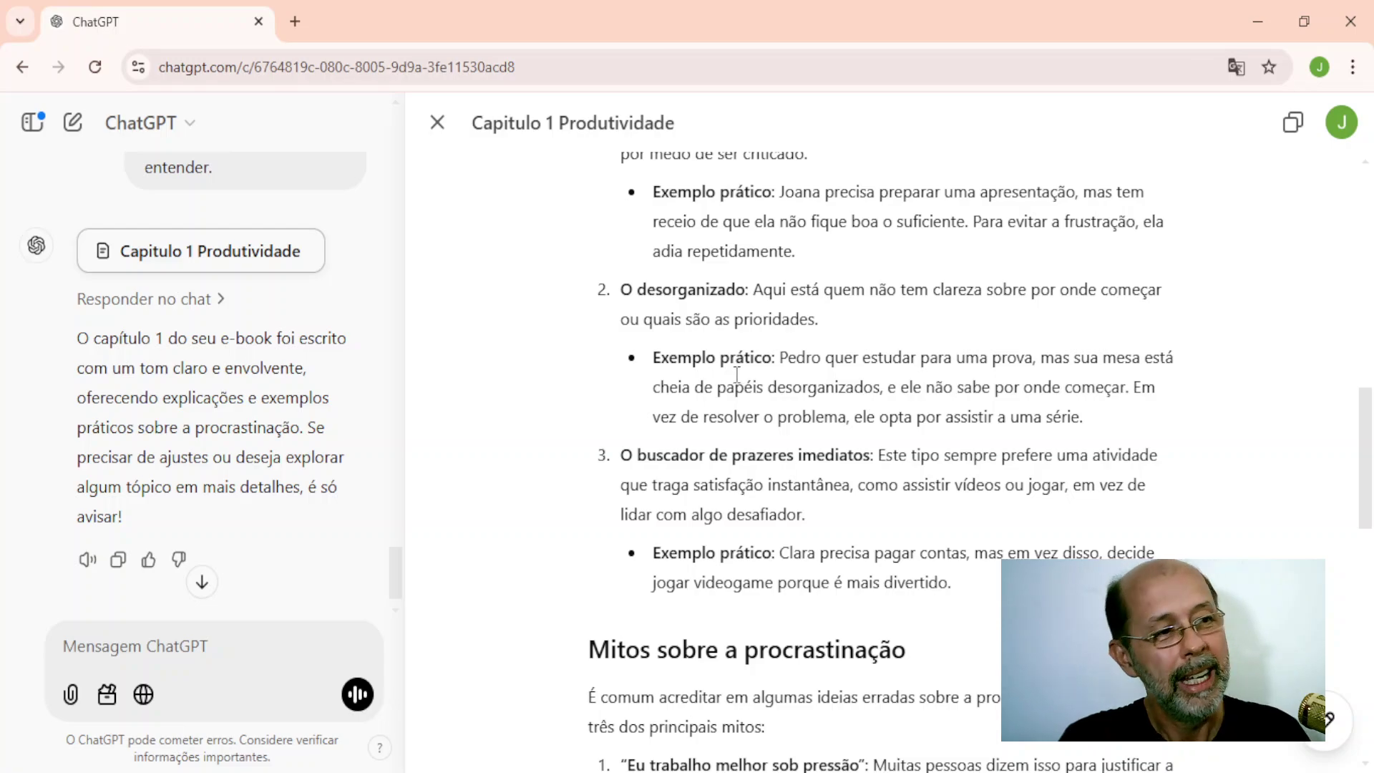
pyautogui.scroll(3, 746, 373)
pyautogui.scroll(-1, 746, 373)
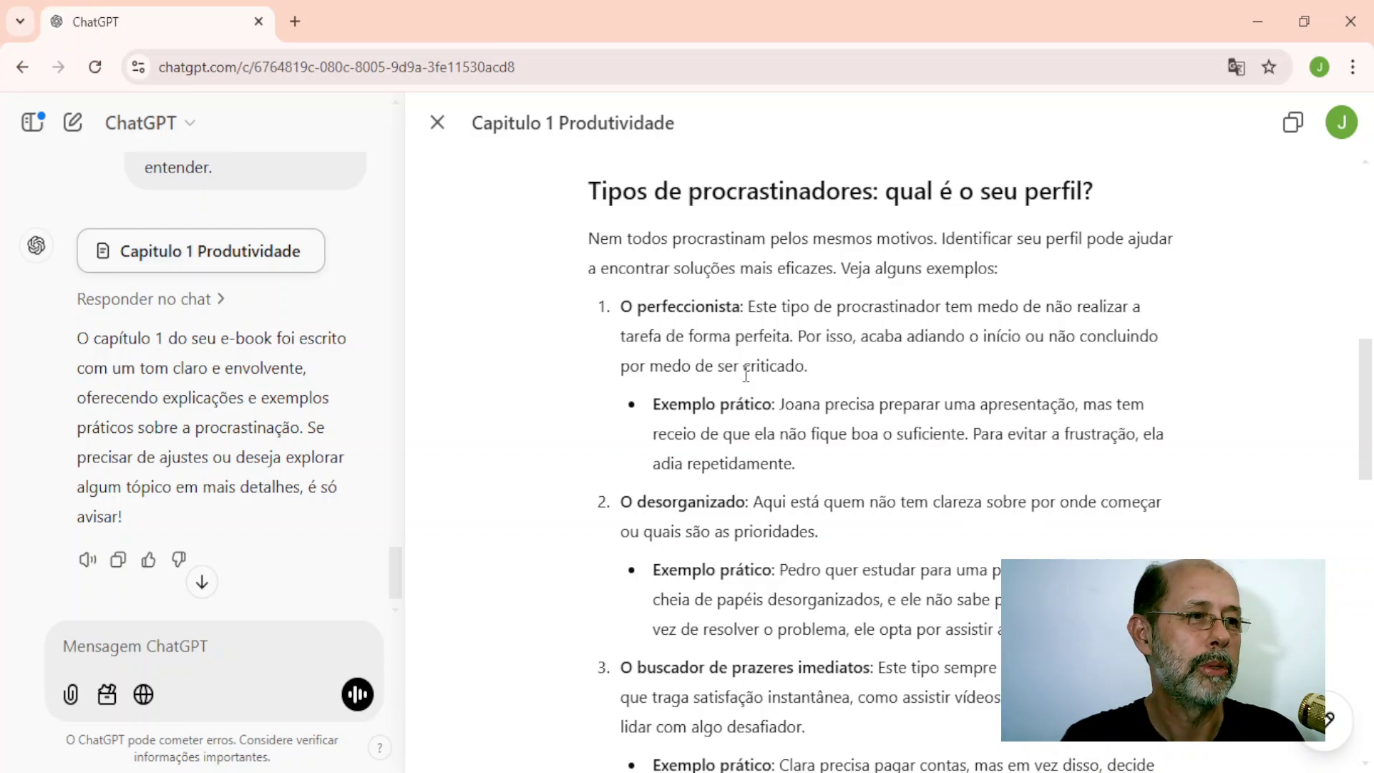
pyautogui.scroll(-5, 746, 373)
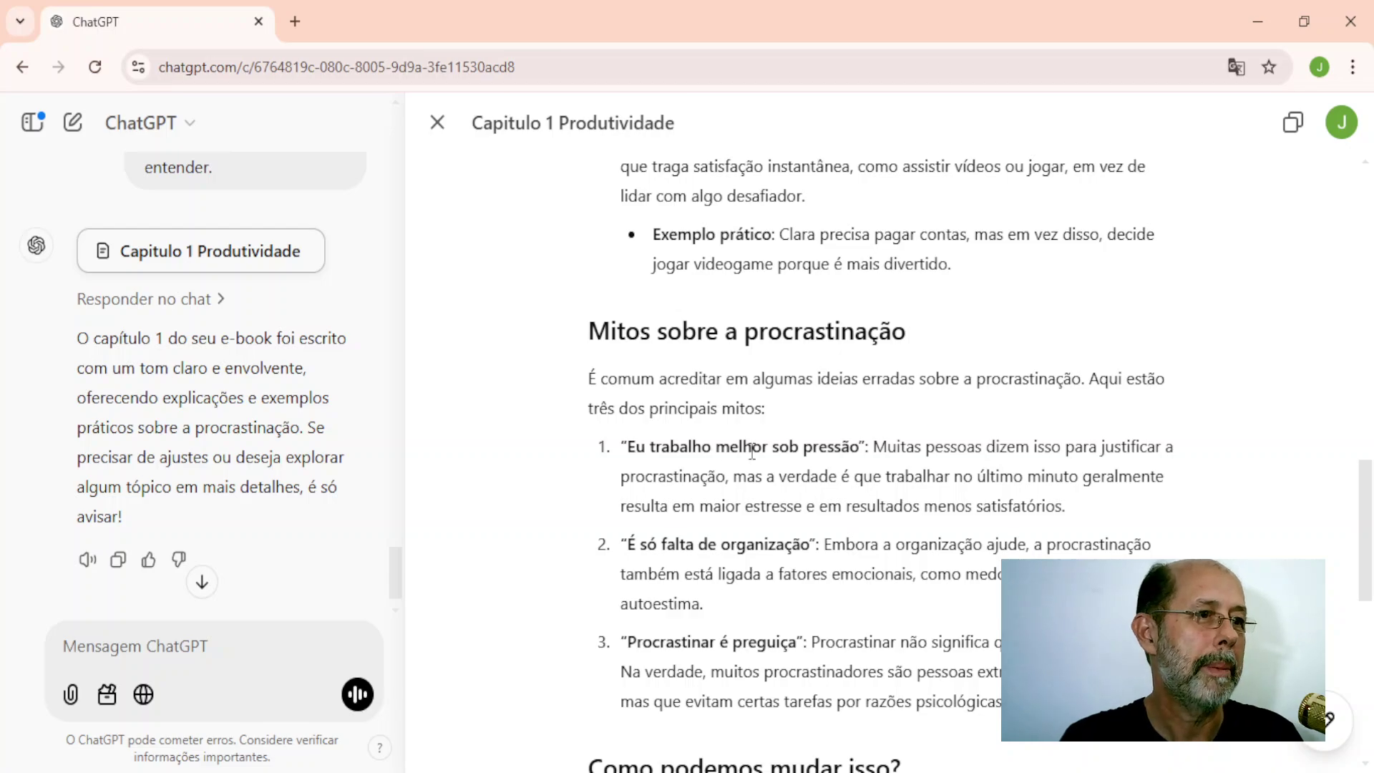
pyautogui.scroll(-2, 858, 447)
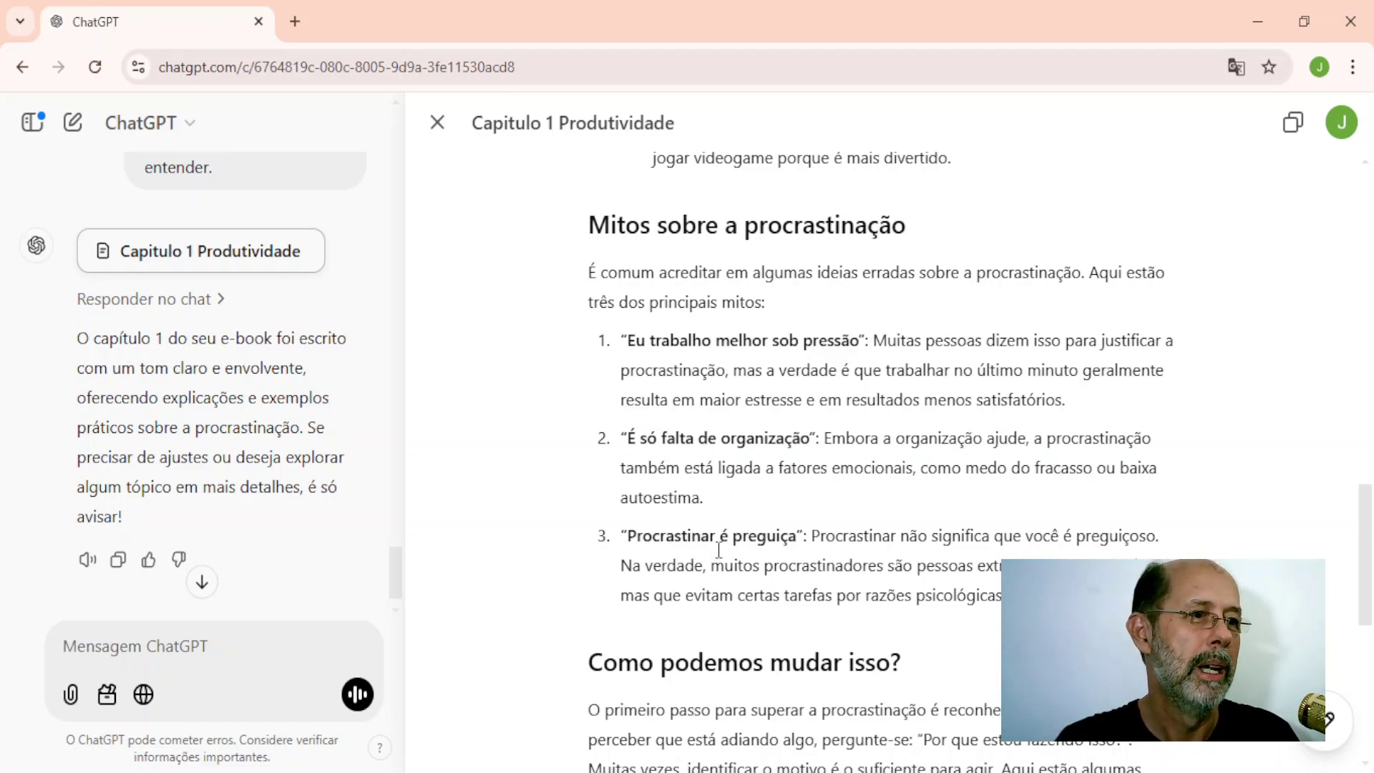
pyautogui.scroll(-2, 787, 511)
pyautogui.scroll(-3, 790, 508)
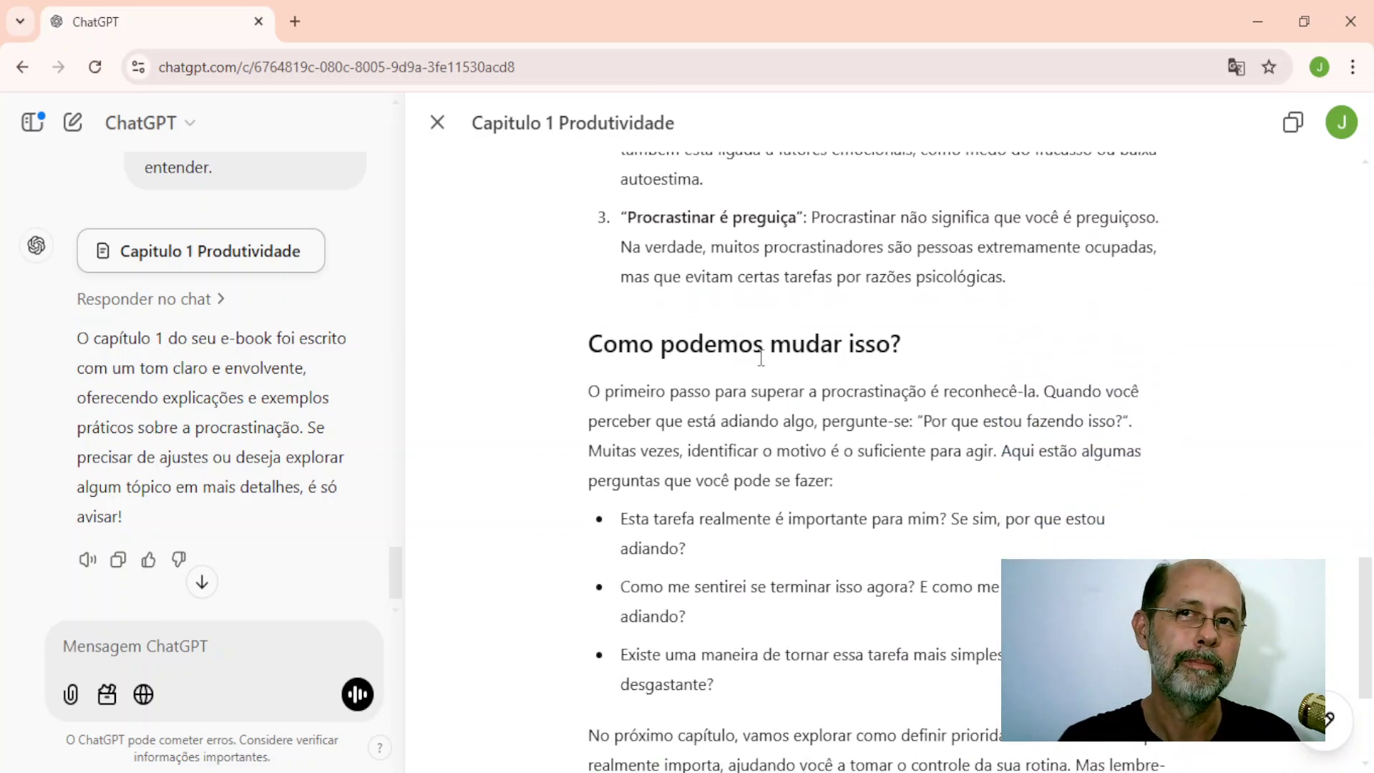
pyautogui.scroll(-3, 761, 358)
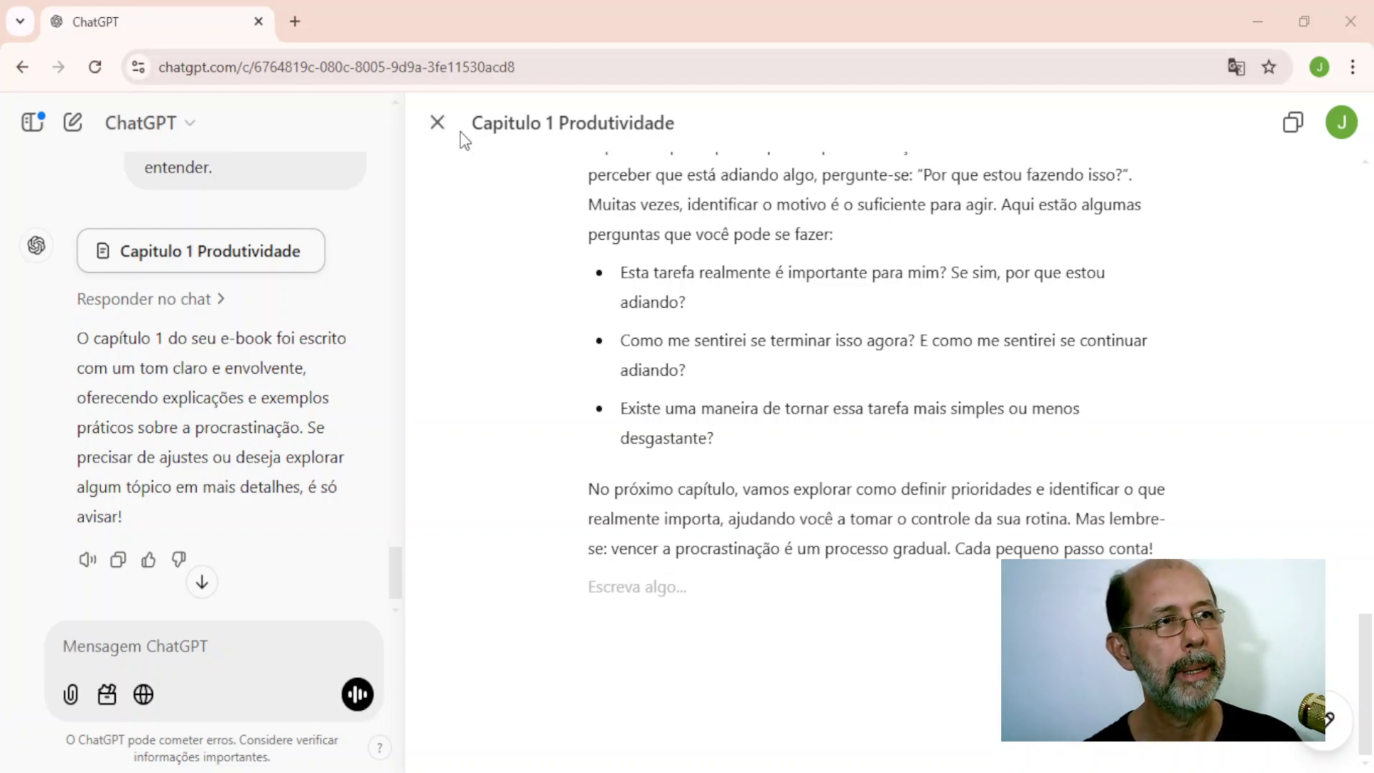
pyautogui.click(435, 126)
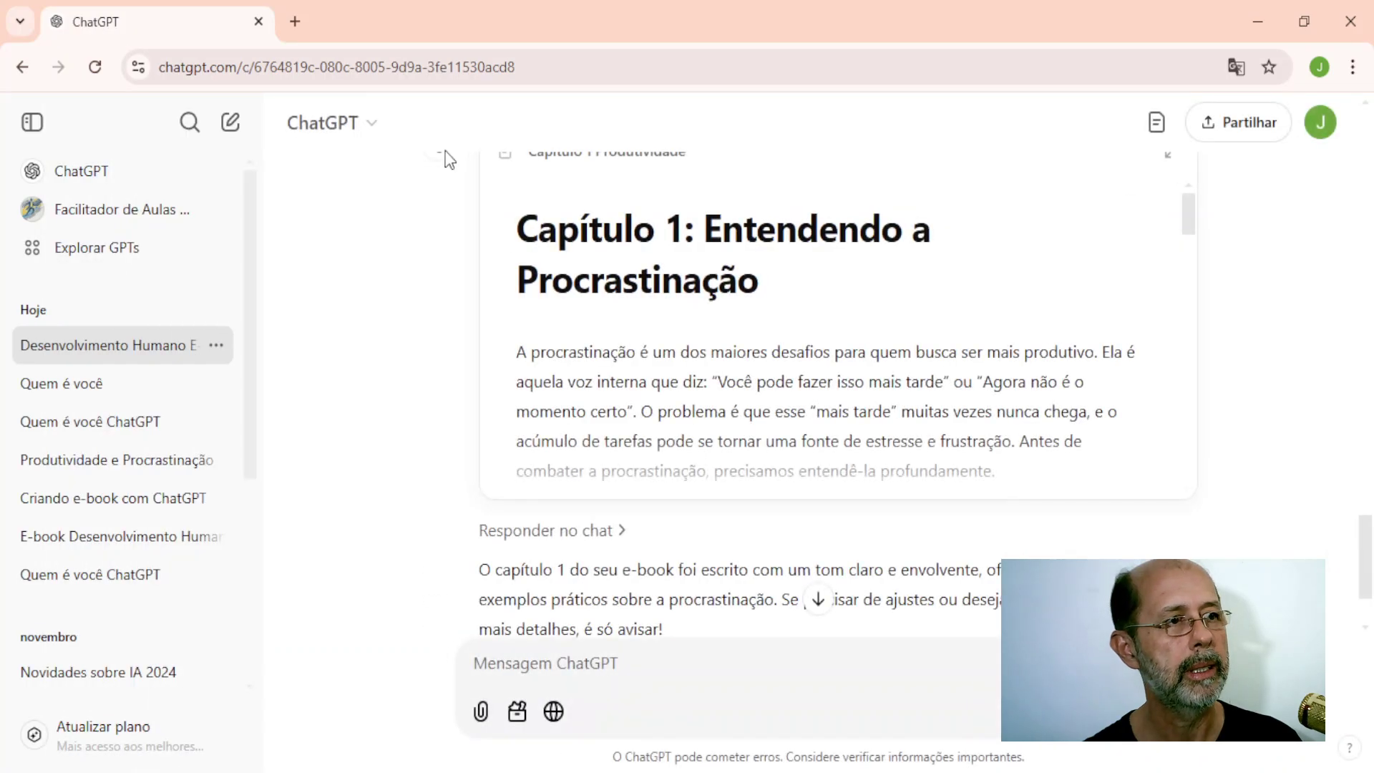
# Send the message "Continue agora com o conteúdo do capítulo 2." in the same chat
pyautogui.scroll(-2, 781, 546)
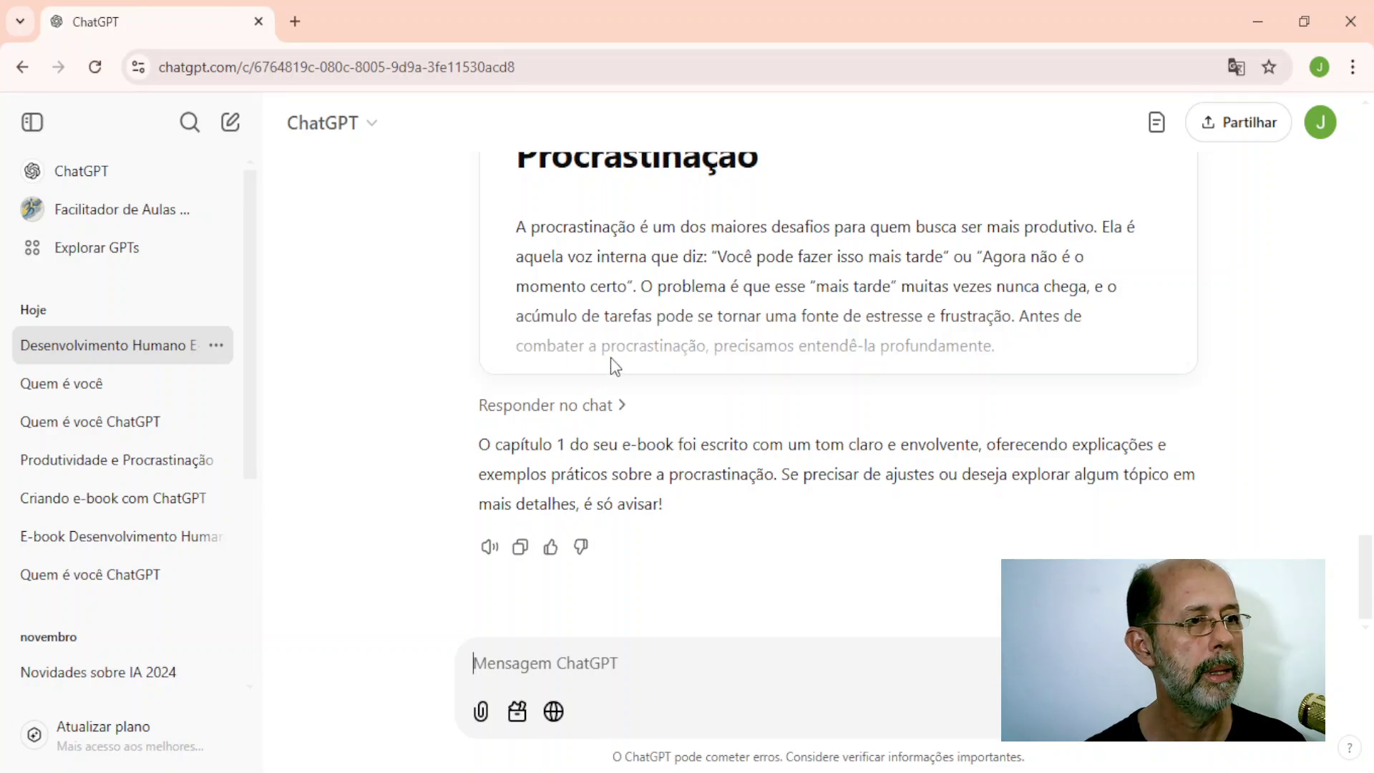
pyautogui.write('Continue agora com o conteúdo do capítulo 2.')
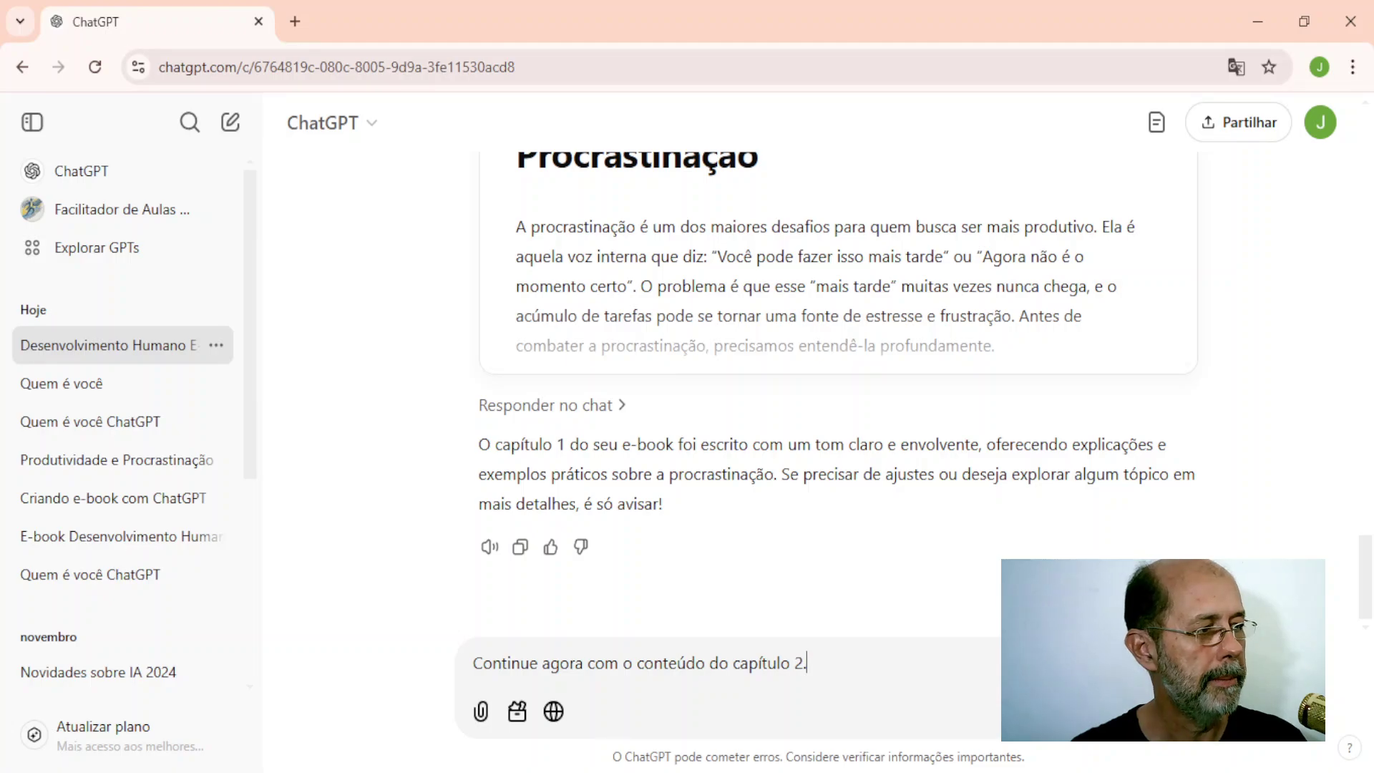
pyautogui.press('Return')
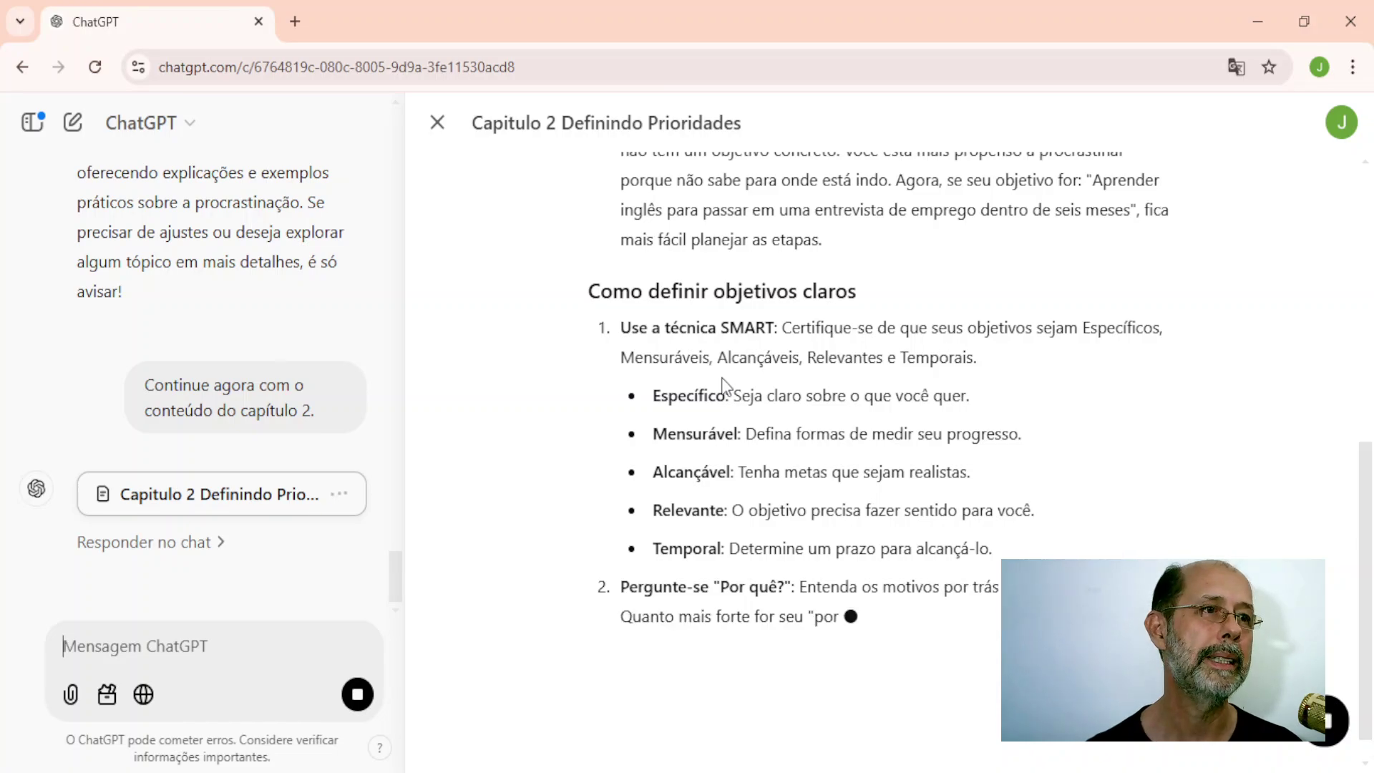
# Review the generated chapter 2 document on defining priorities, from clear objectives and prioritization techniques to the conclusion, and close it
pyautogui.scroll(2, 757, 399)
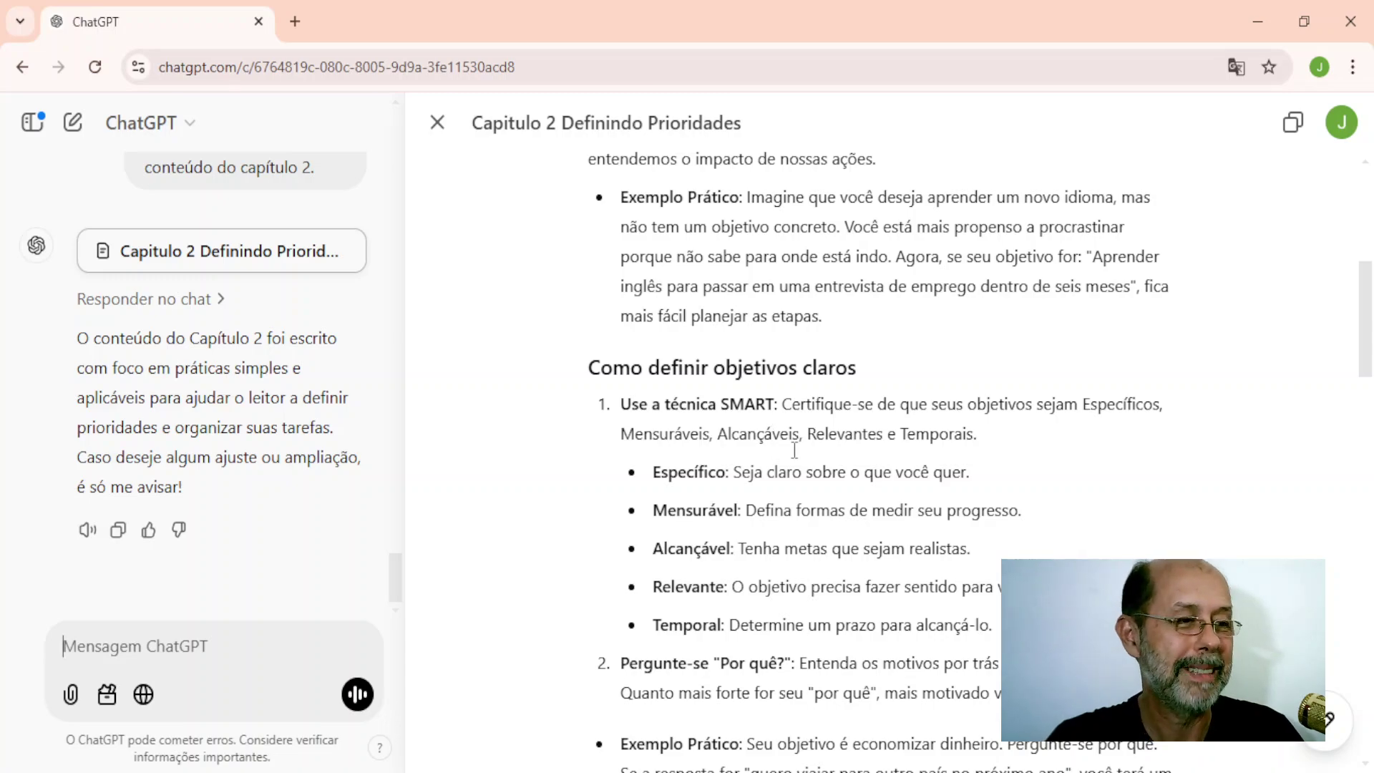
pyautogui.scroll(-6, 794, 449)
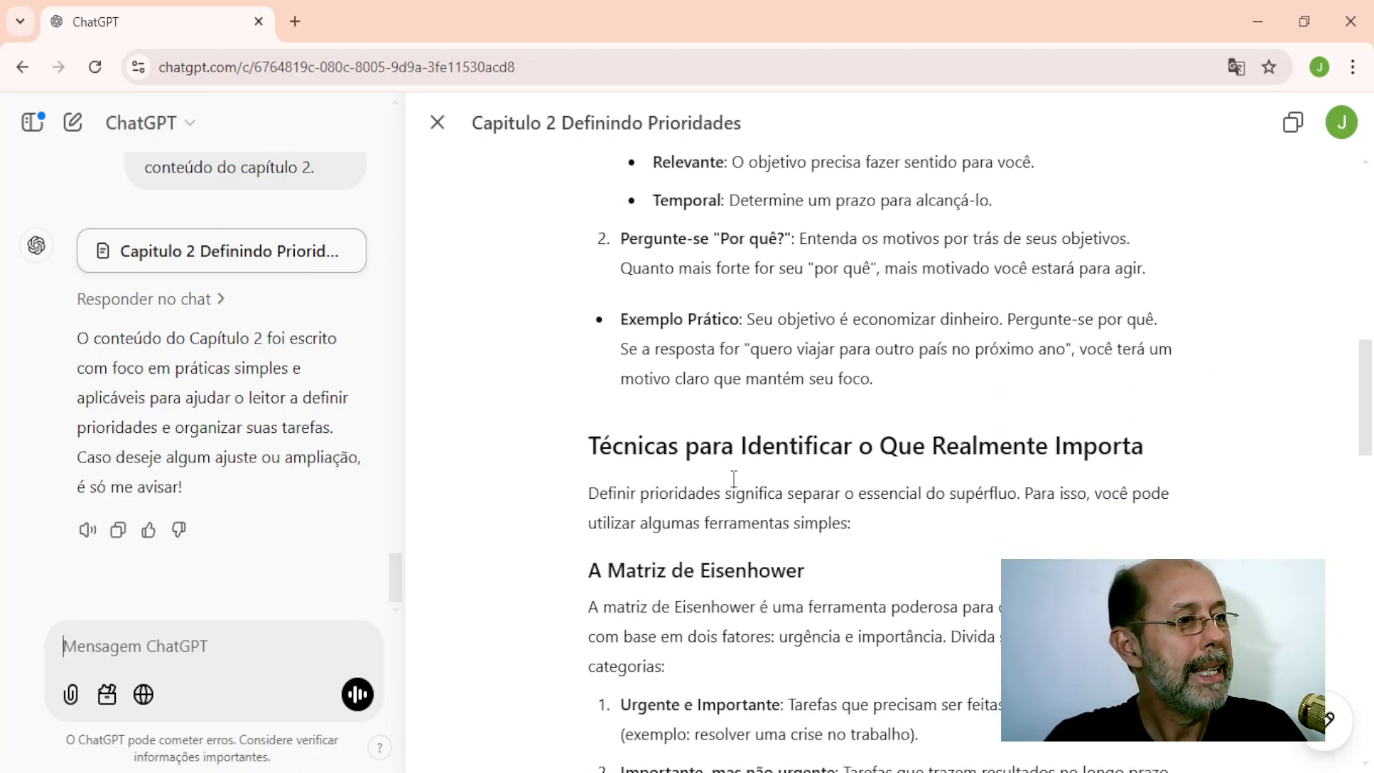
pyautogui.scroll(-2, 902, 434)
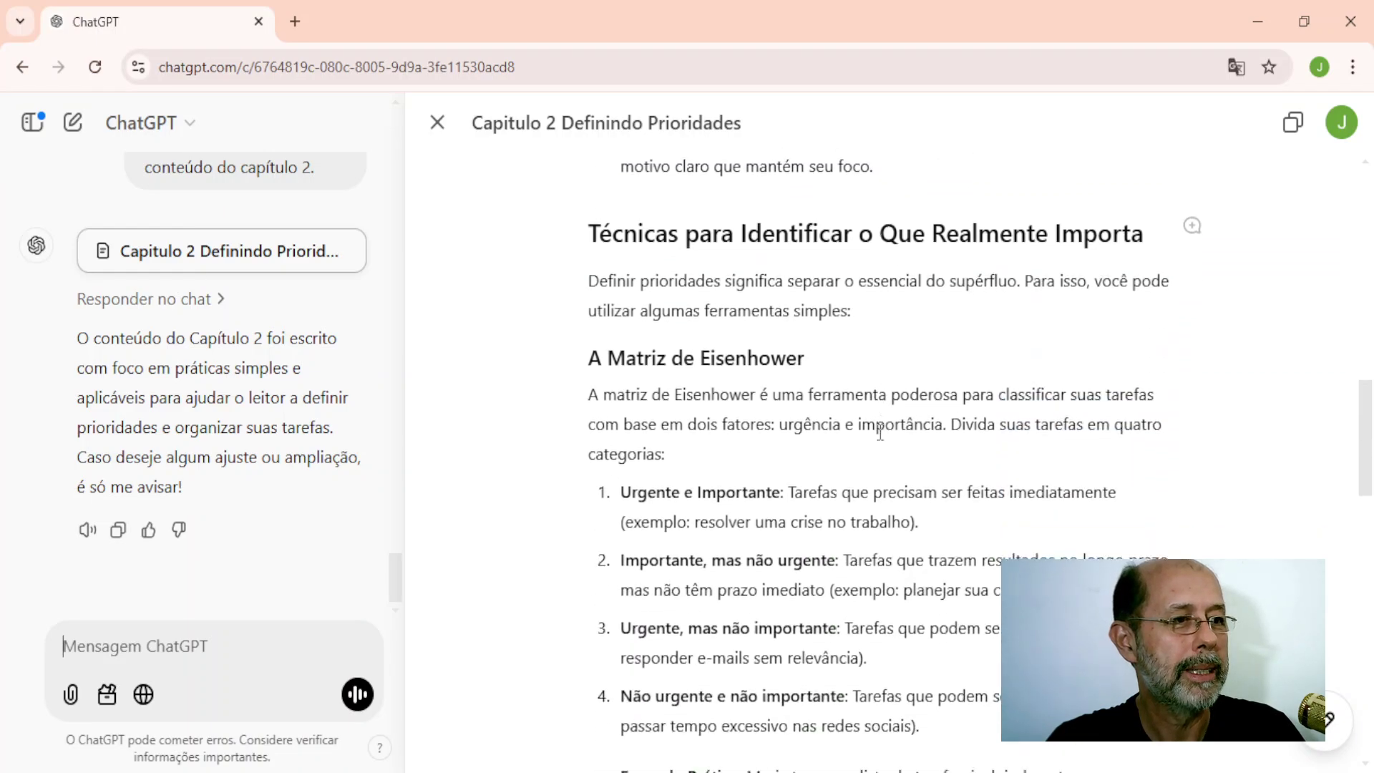
pyautogui.scroll(-1, 698, 306)
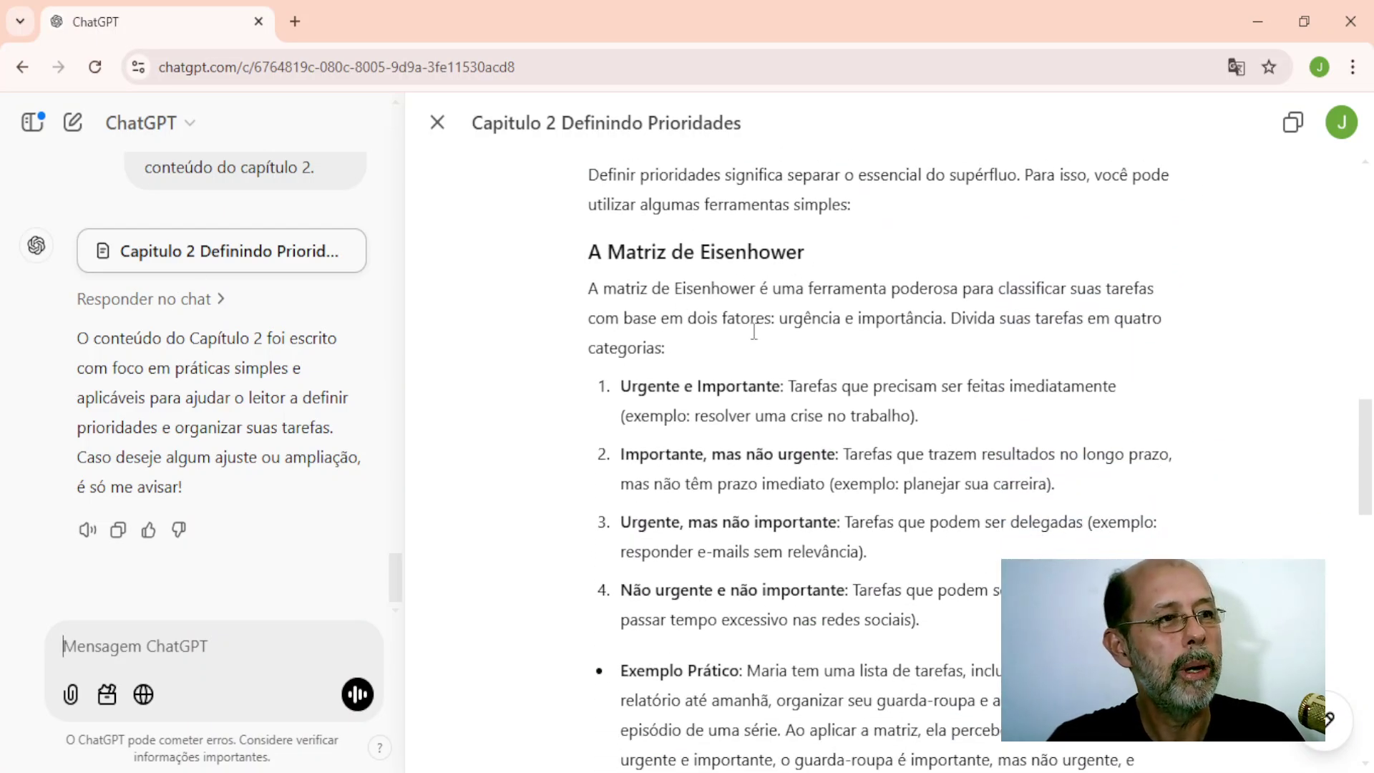
pyautogui.scroll(-1, 778, 357)
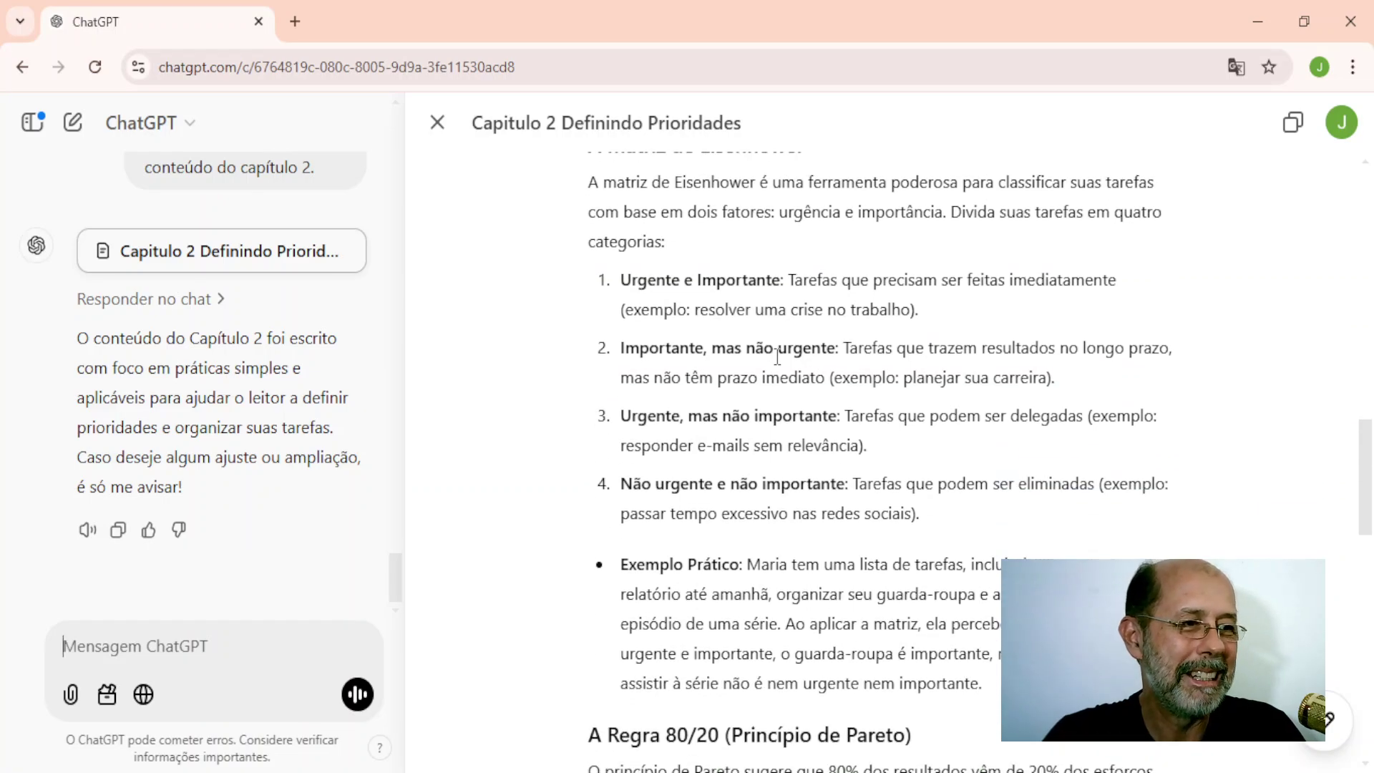
pyautogui.scroll(-2, 778, 357)
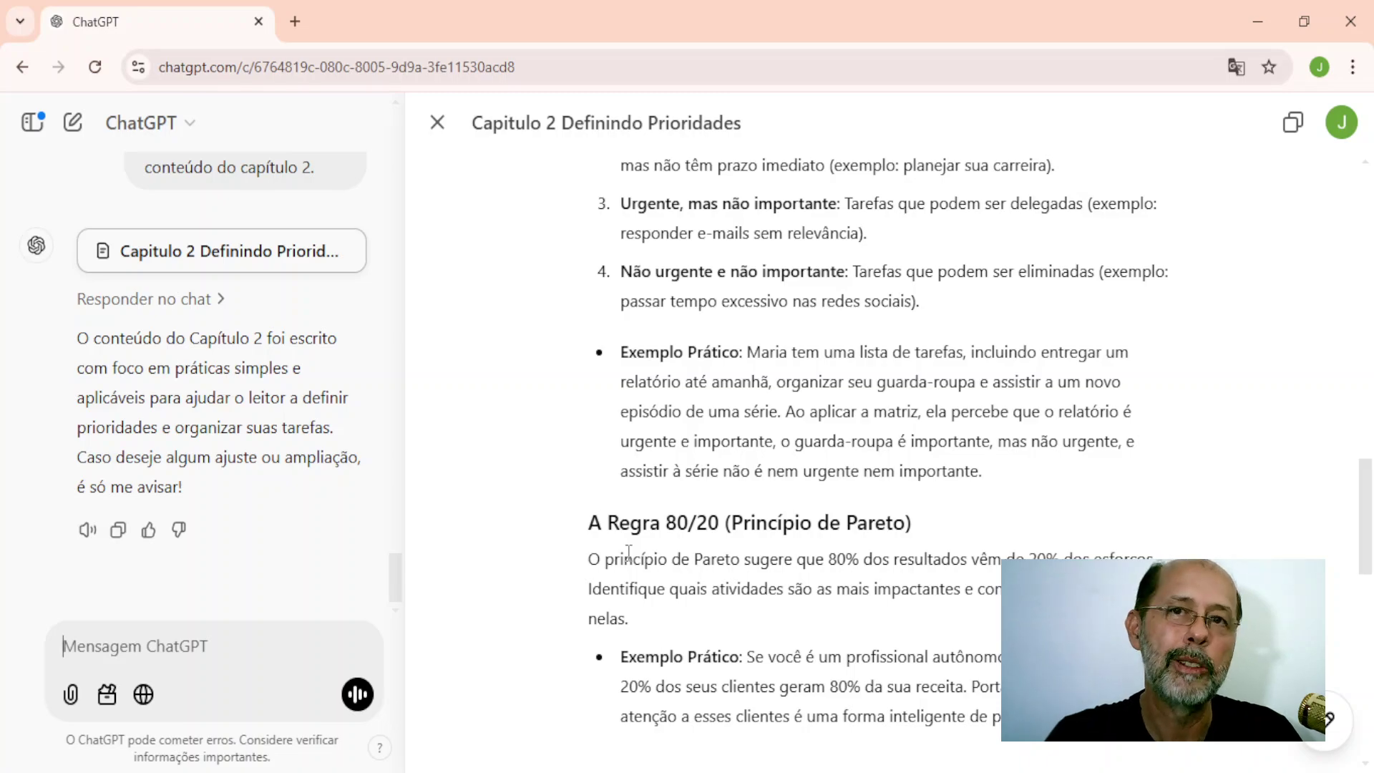
pyautogui.scroll(-3, 730, 492)
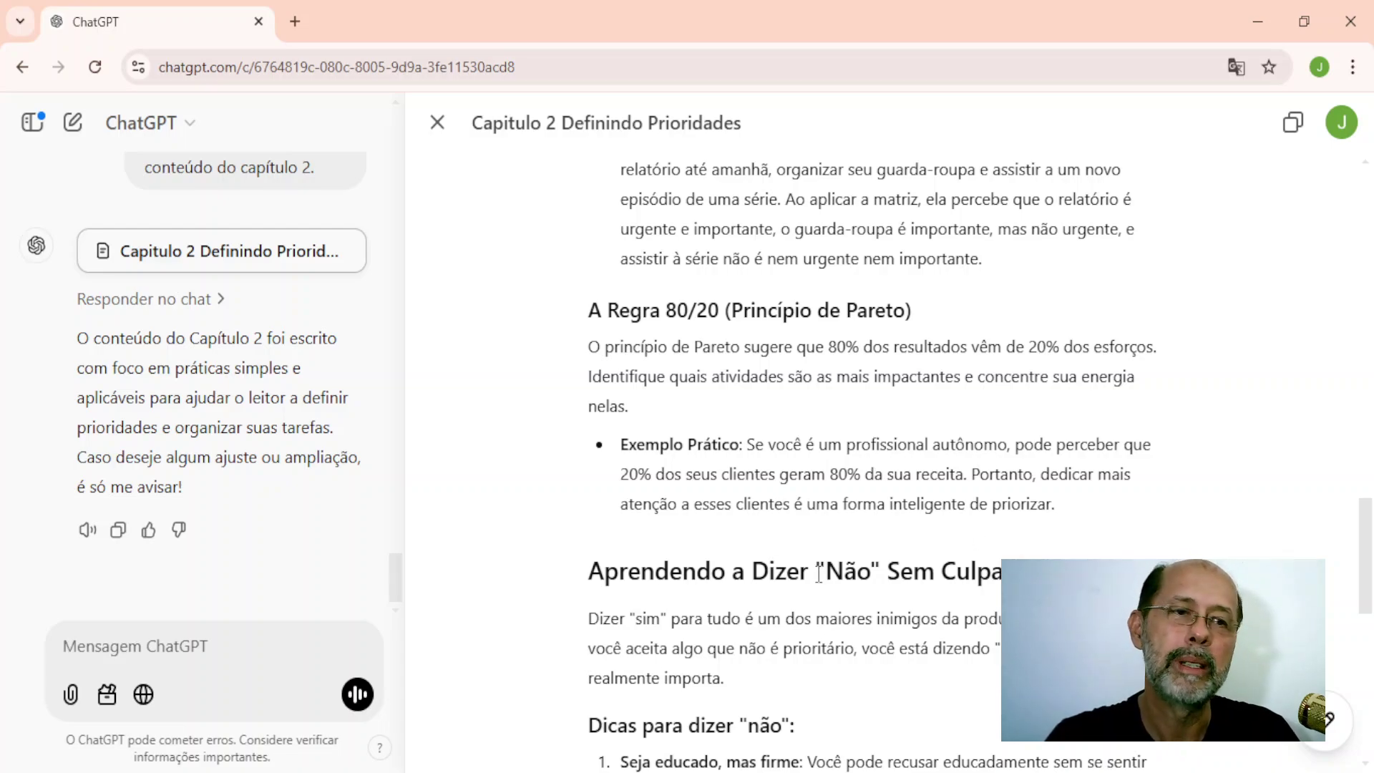
pyautogui.scroll(-10, 820, 573)
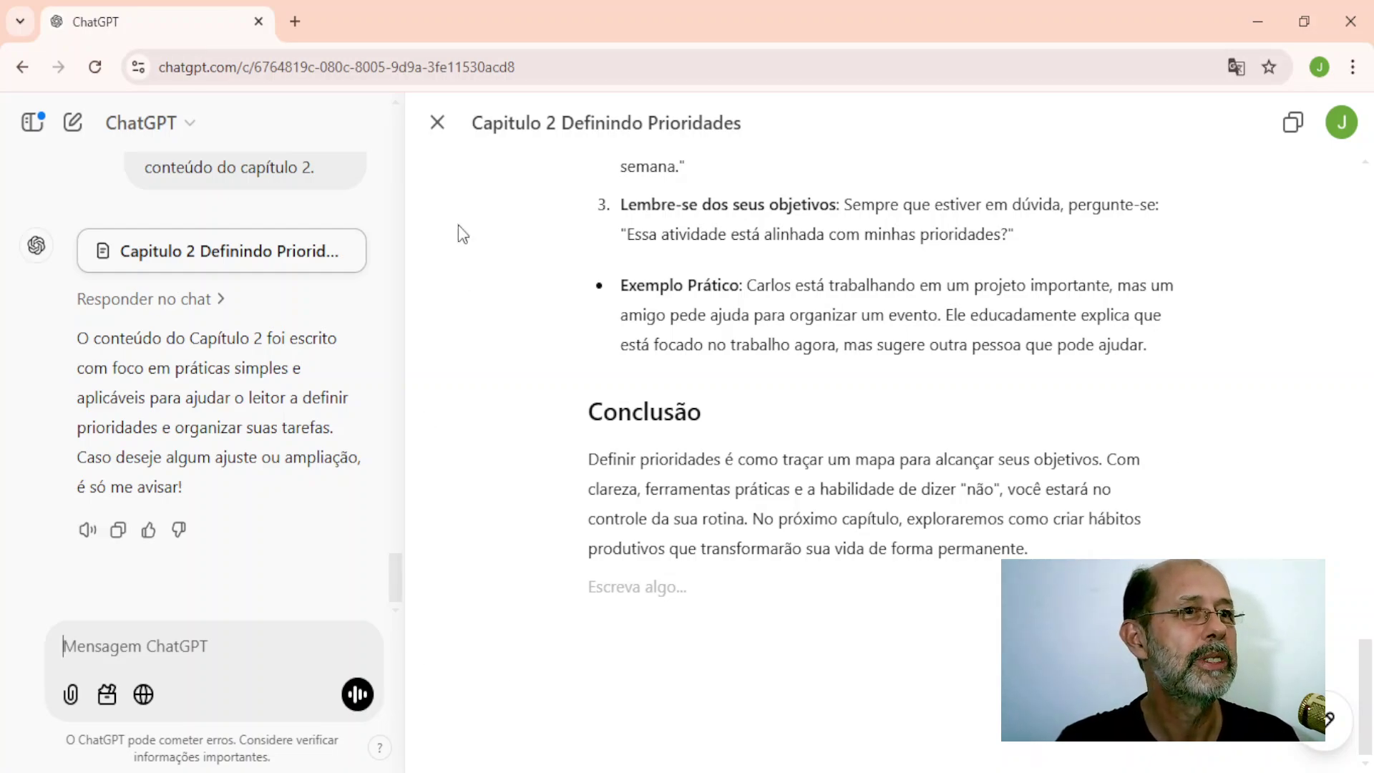
pyautogui.click(437, 124)
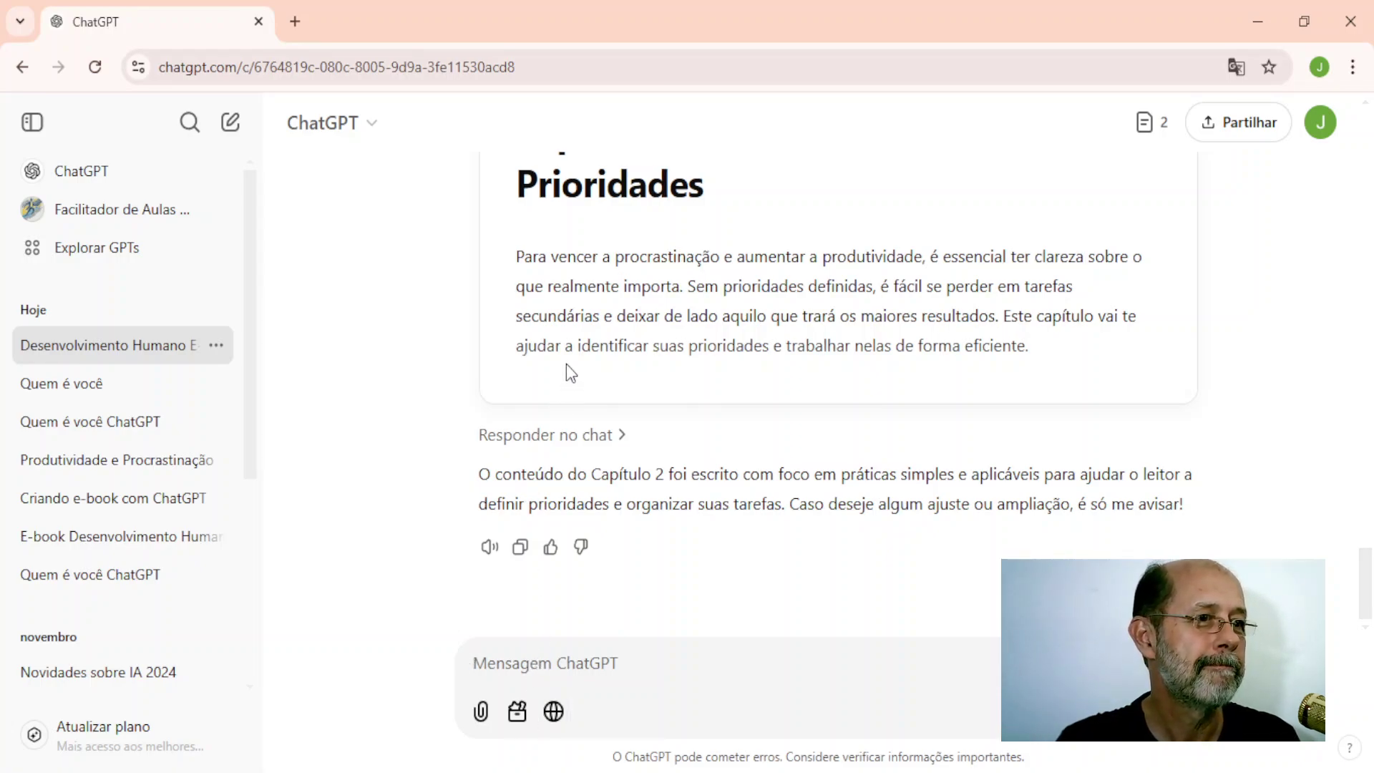
# Send the message "Continue agora com o conteúdo do capítulo 3." in the same chat
pyautogui.write('Continue agora com o conteúdo do capítulo 2')
pyautogui.write('.')
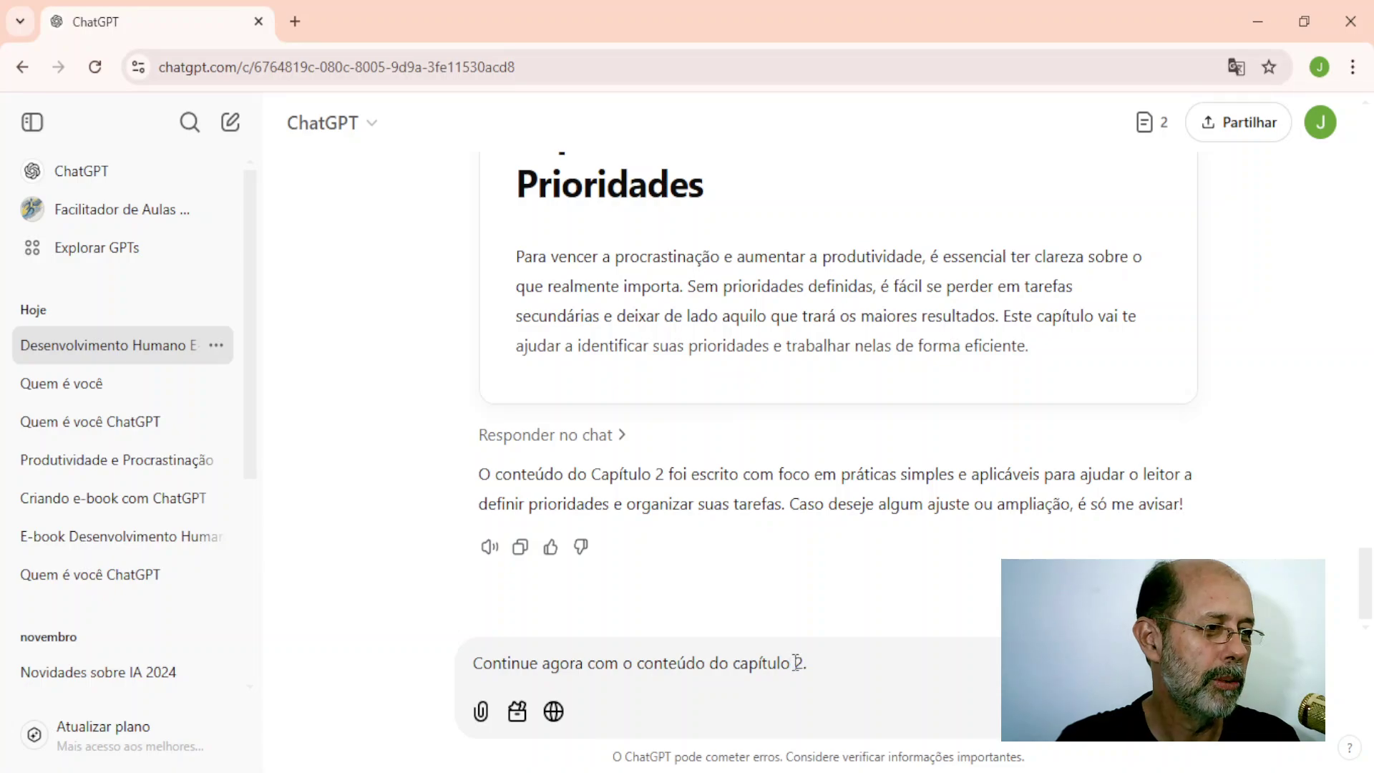
pyautogui.click(796, 663)
pyautogui.doubleClick(799, 662)
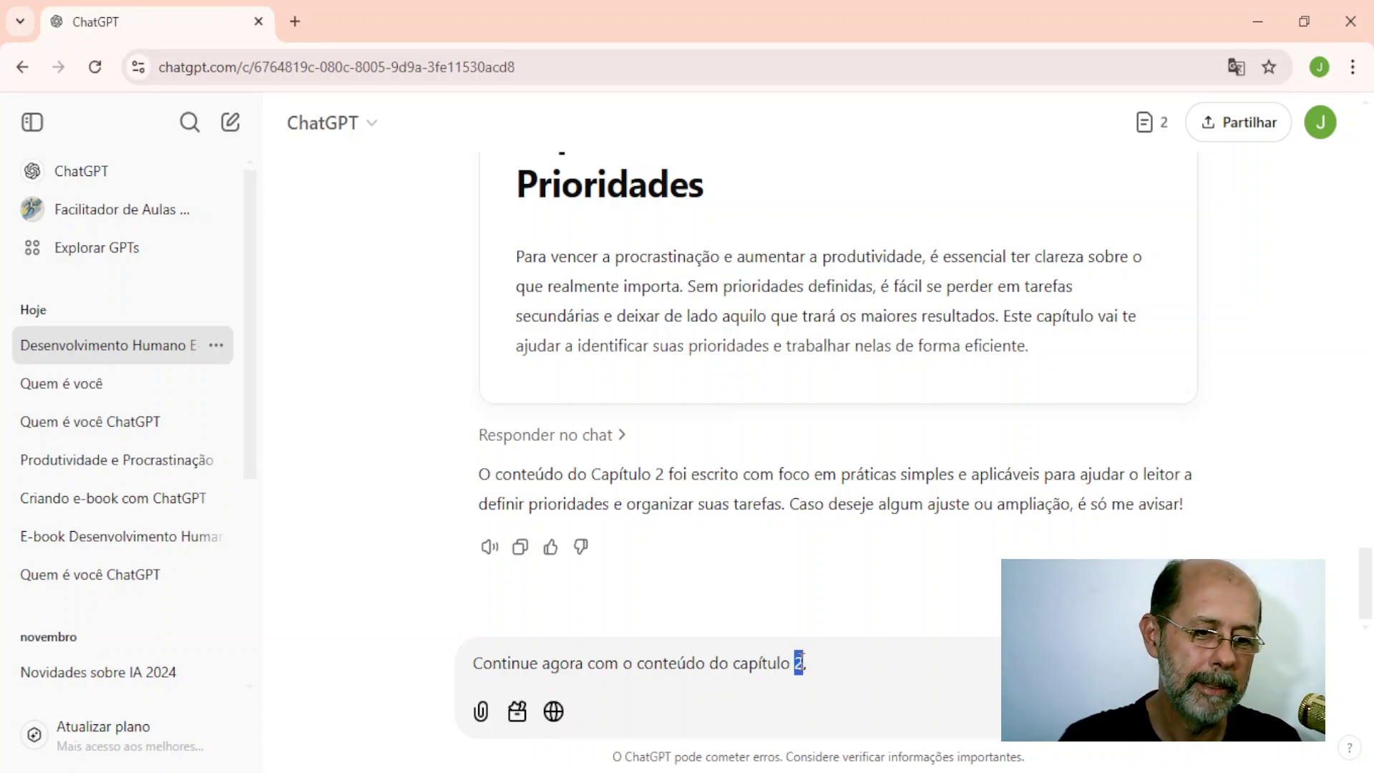
pyautogui.write('3')
pyautogui.press('Return')
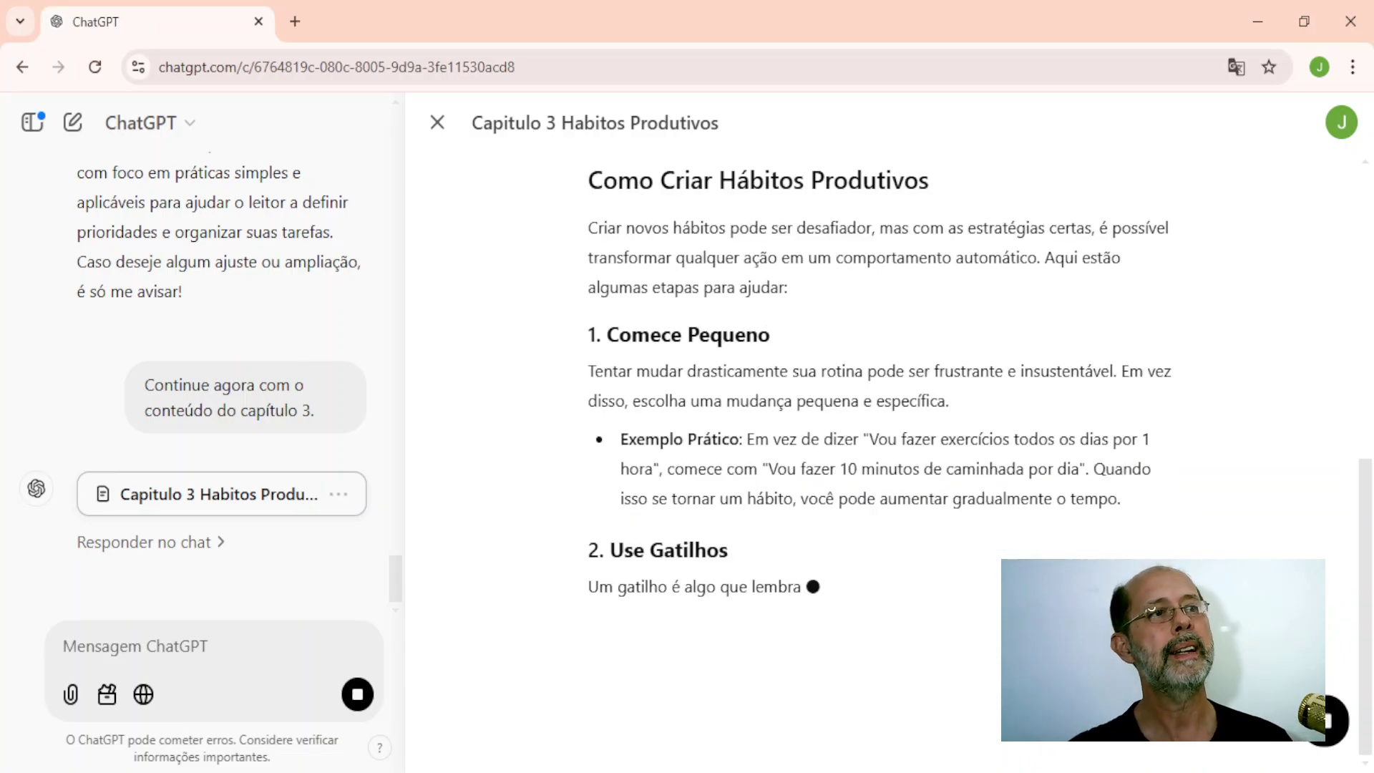
# Review the generated chapter 3 document on productive habits, from its opening through the habit-building steps to the conclusion, and close it
pyautogui.scroll(10, 848, 438)
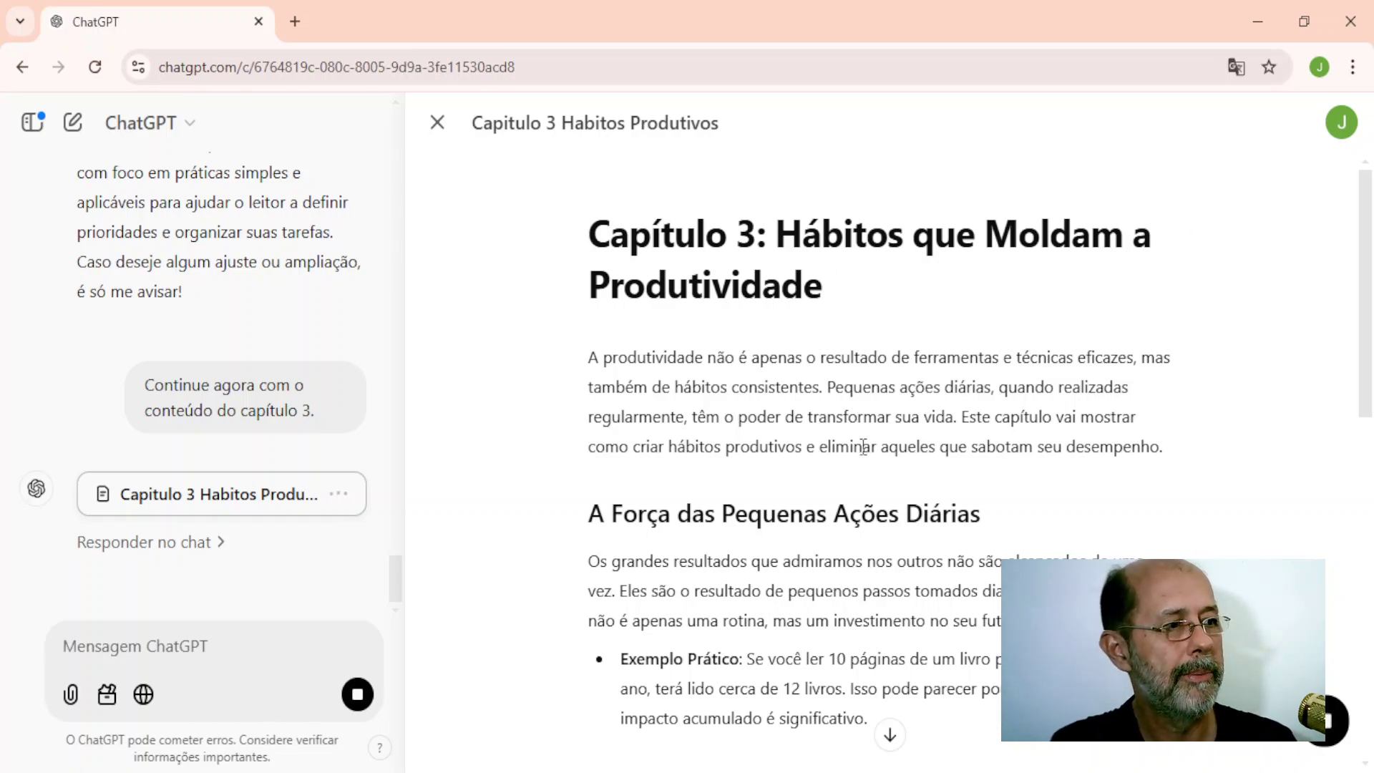
pyautogui.scroll(-4, 995, 505)
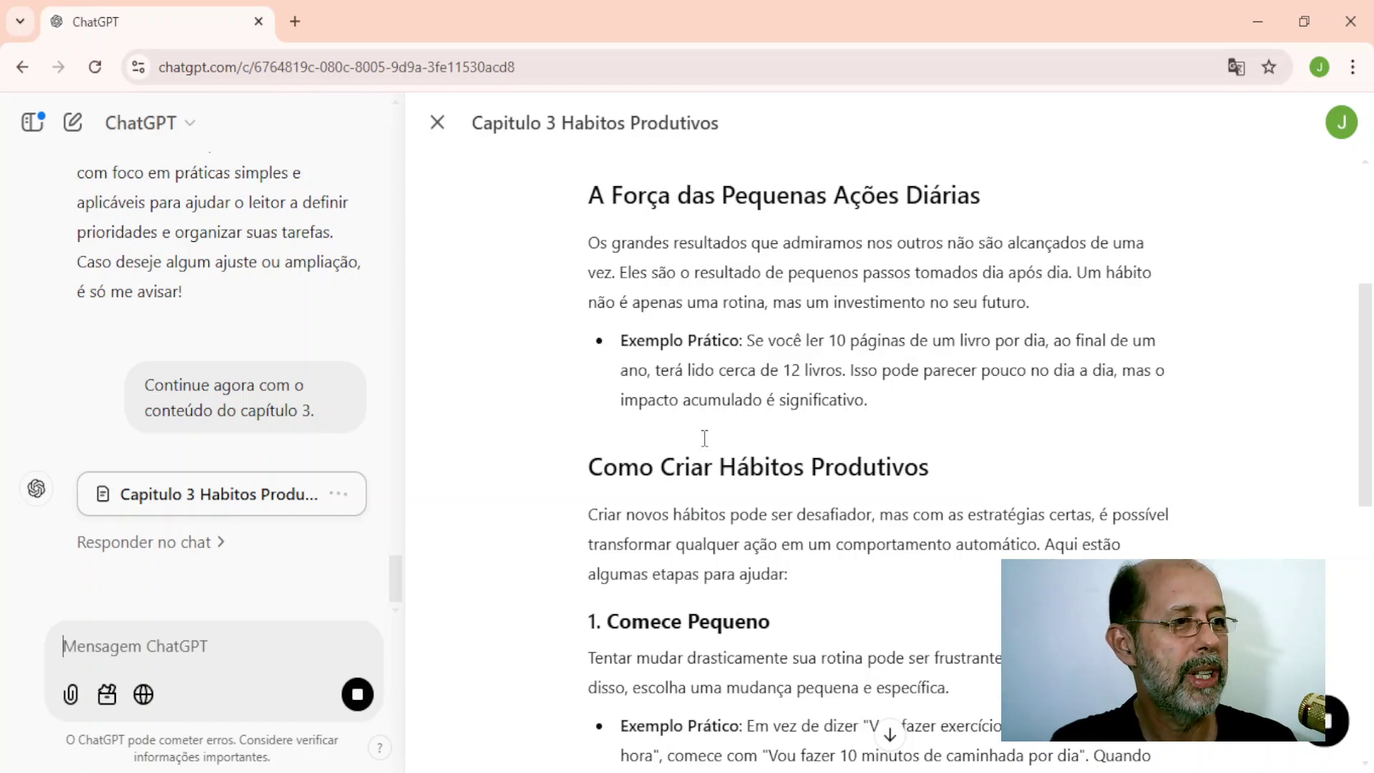
pyautogui.scroll(-4, 843, 516)
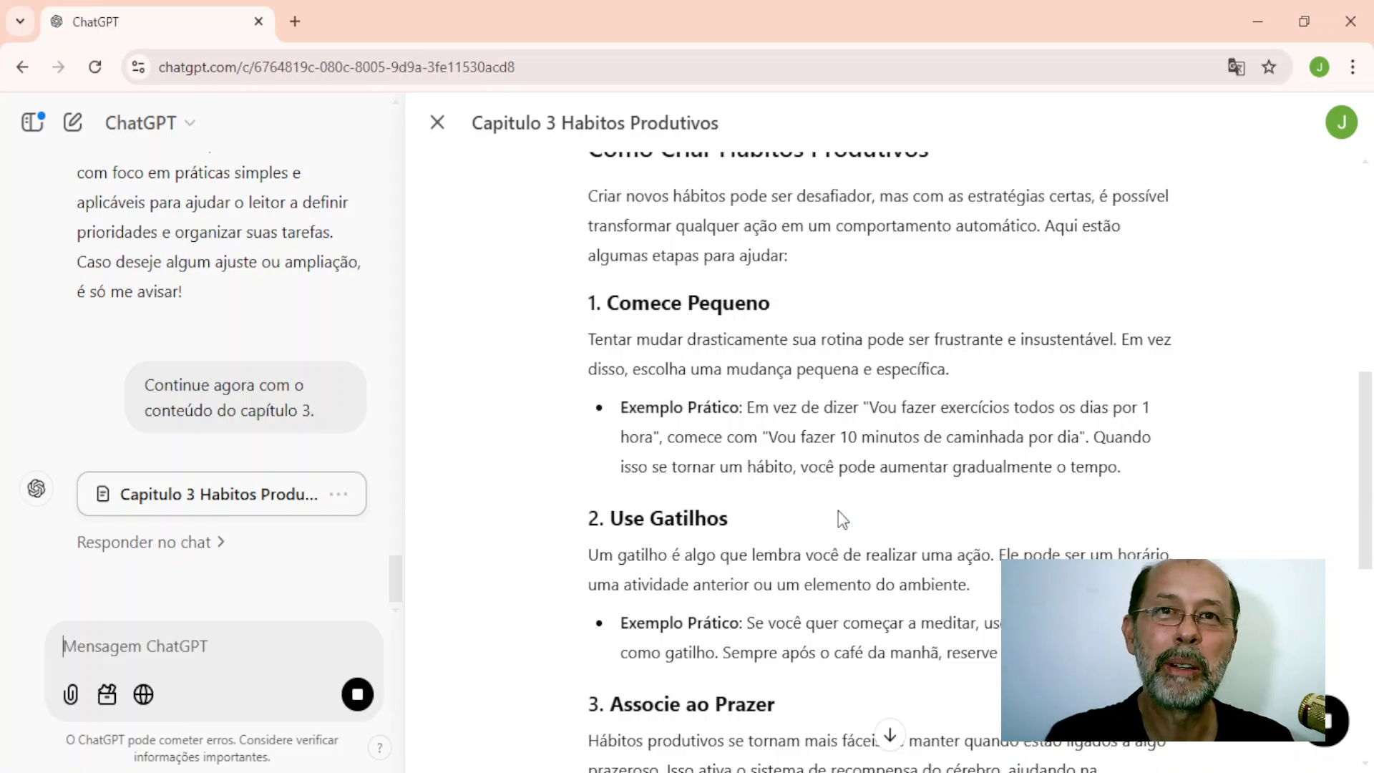
pyautogui.scroll(-3, 845, 472)
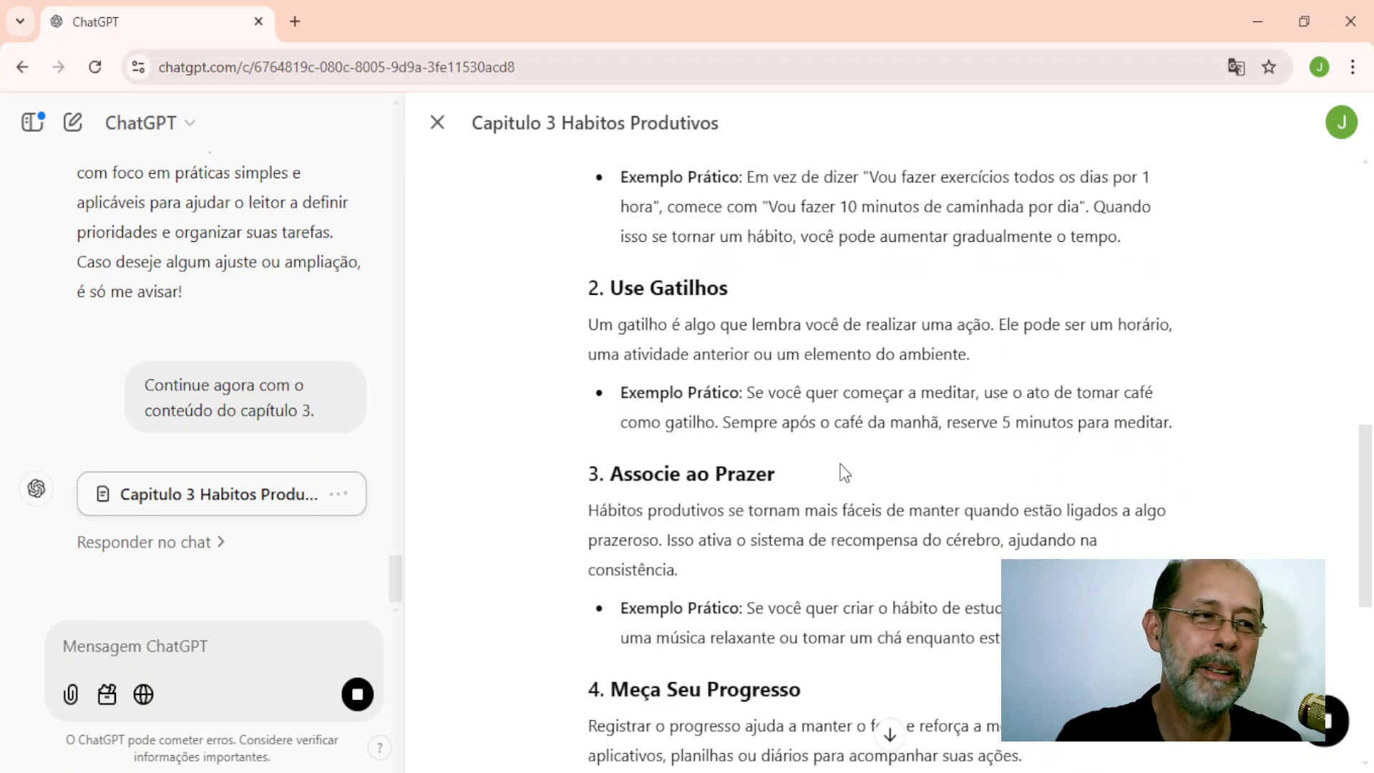
pyautogui.scroll(-1, 845, 472)
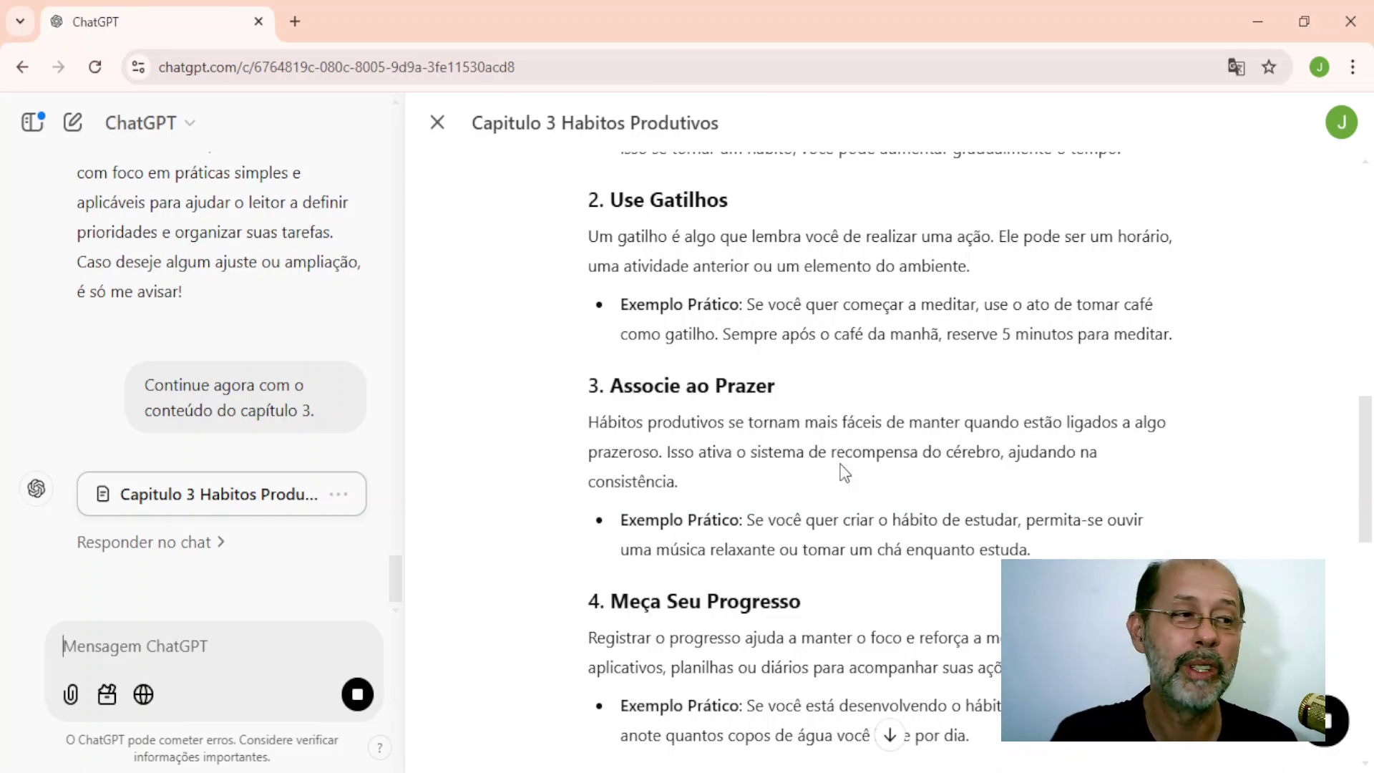
pyautogui.scroll(-4, 845, 472)
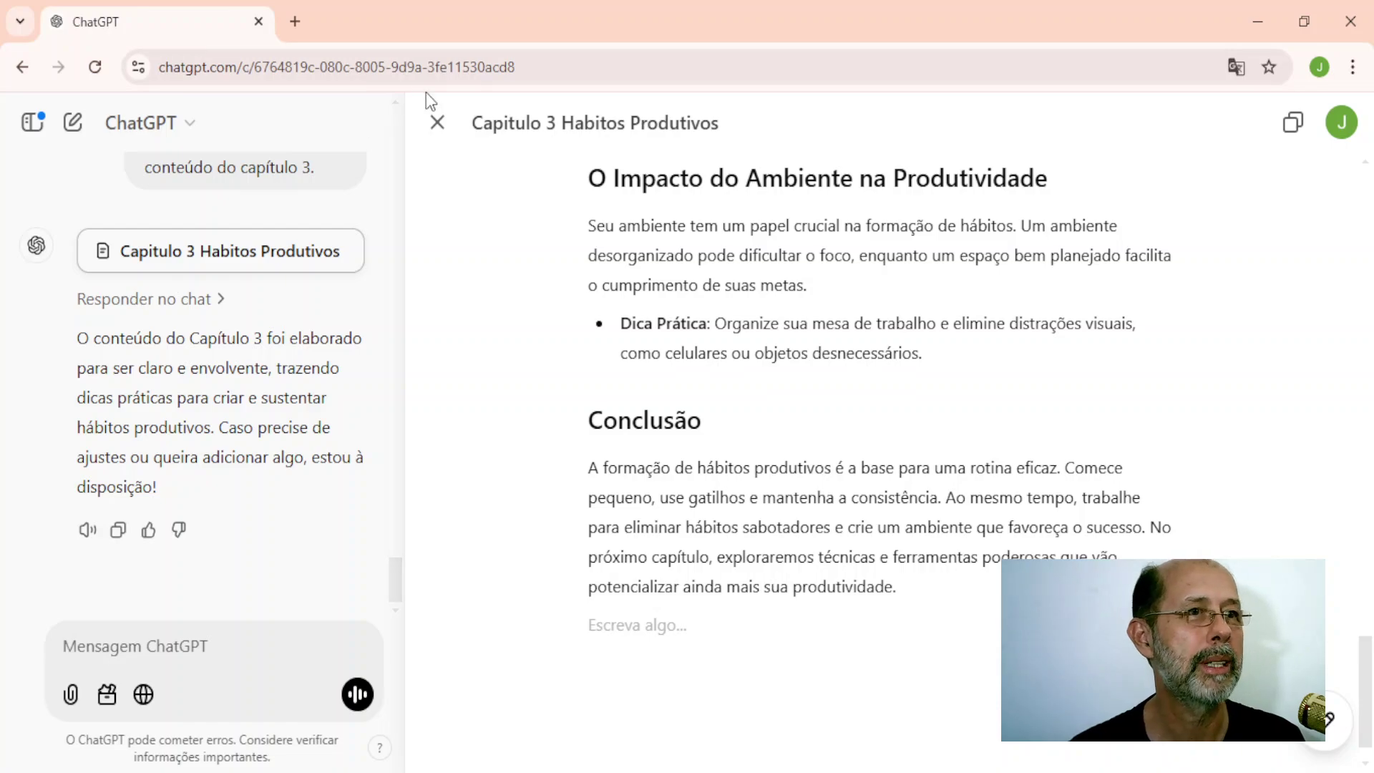
pyautogui.click(437, 128)
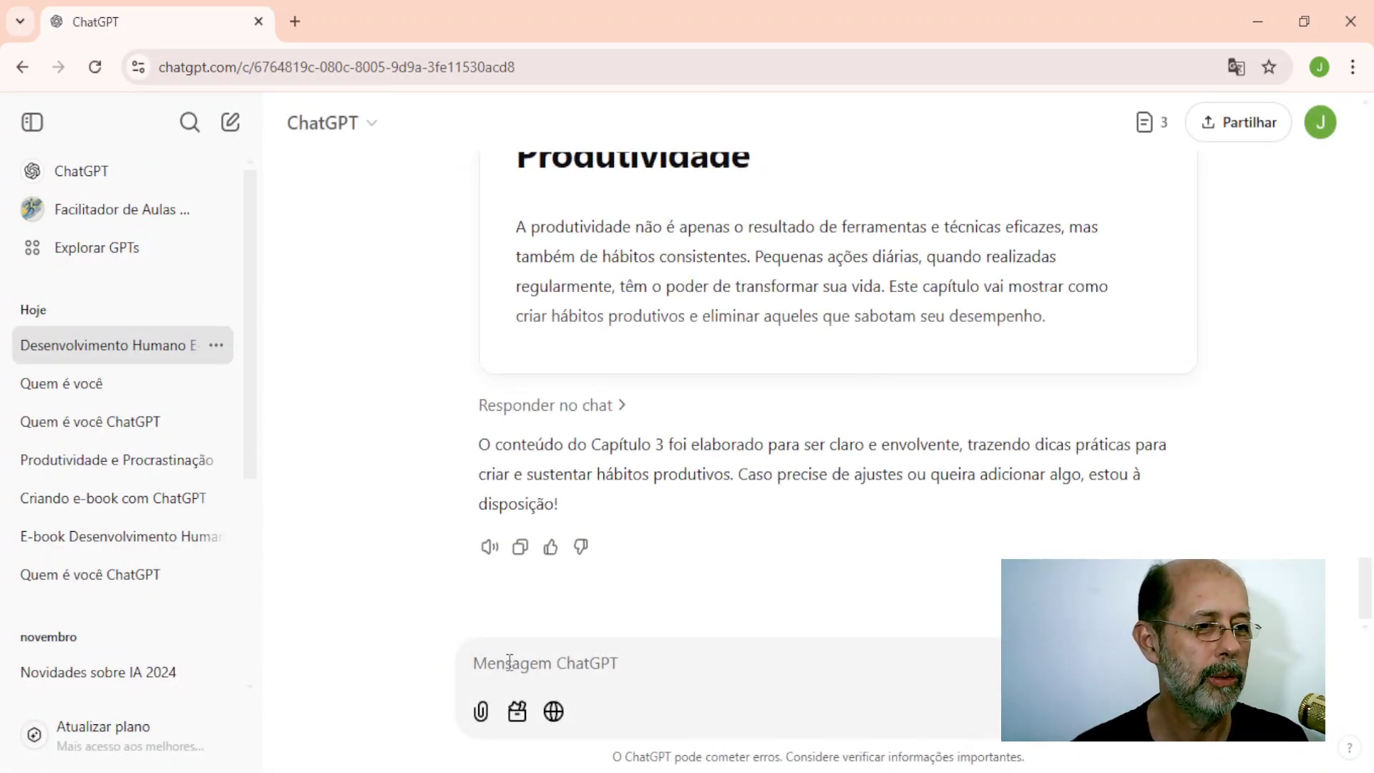
# Send the message "Continue agora com o conteúdo do capítulo 4." in the same chat
pyautogui.write('Continue agora com o conteúdo do capítulo 2')
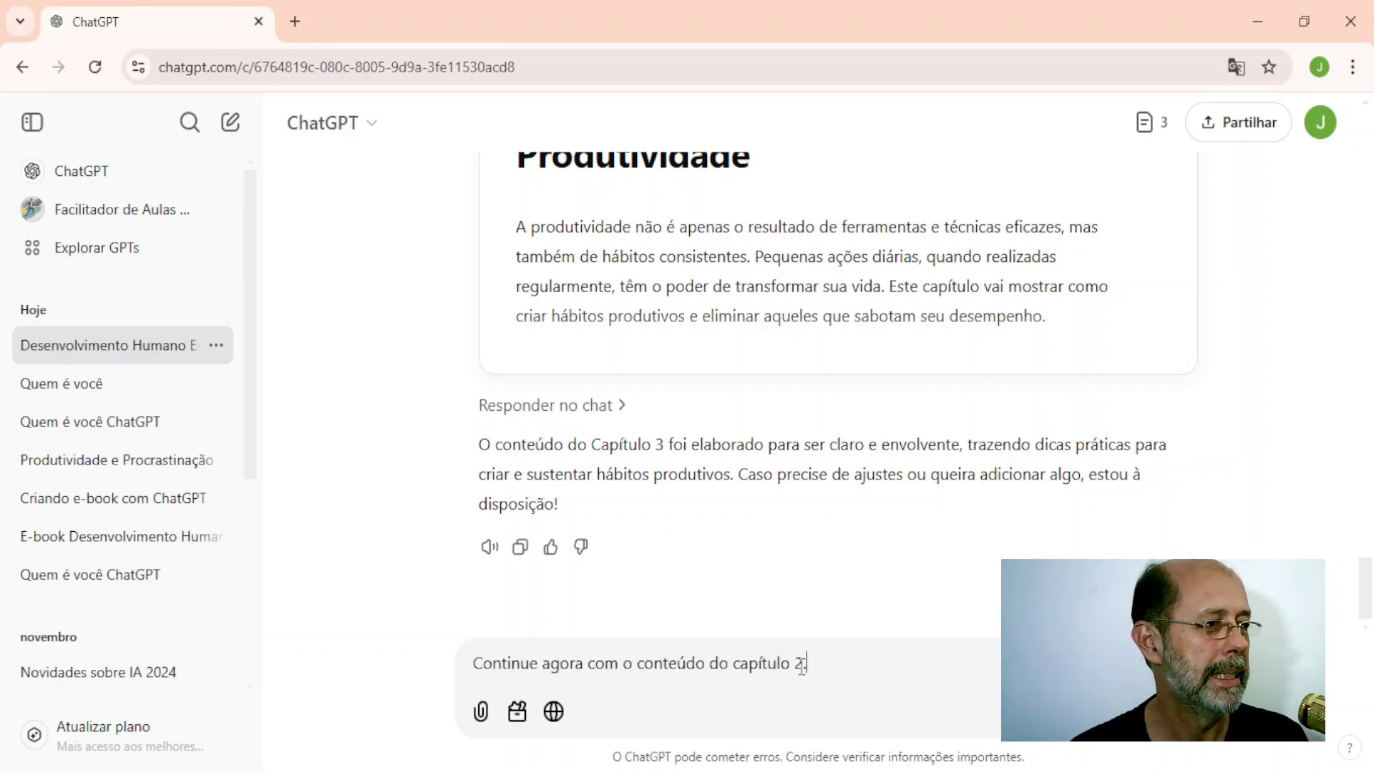
pyautogui.doubleClick(799, 665)
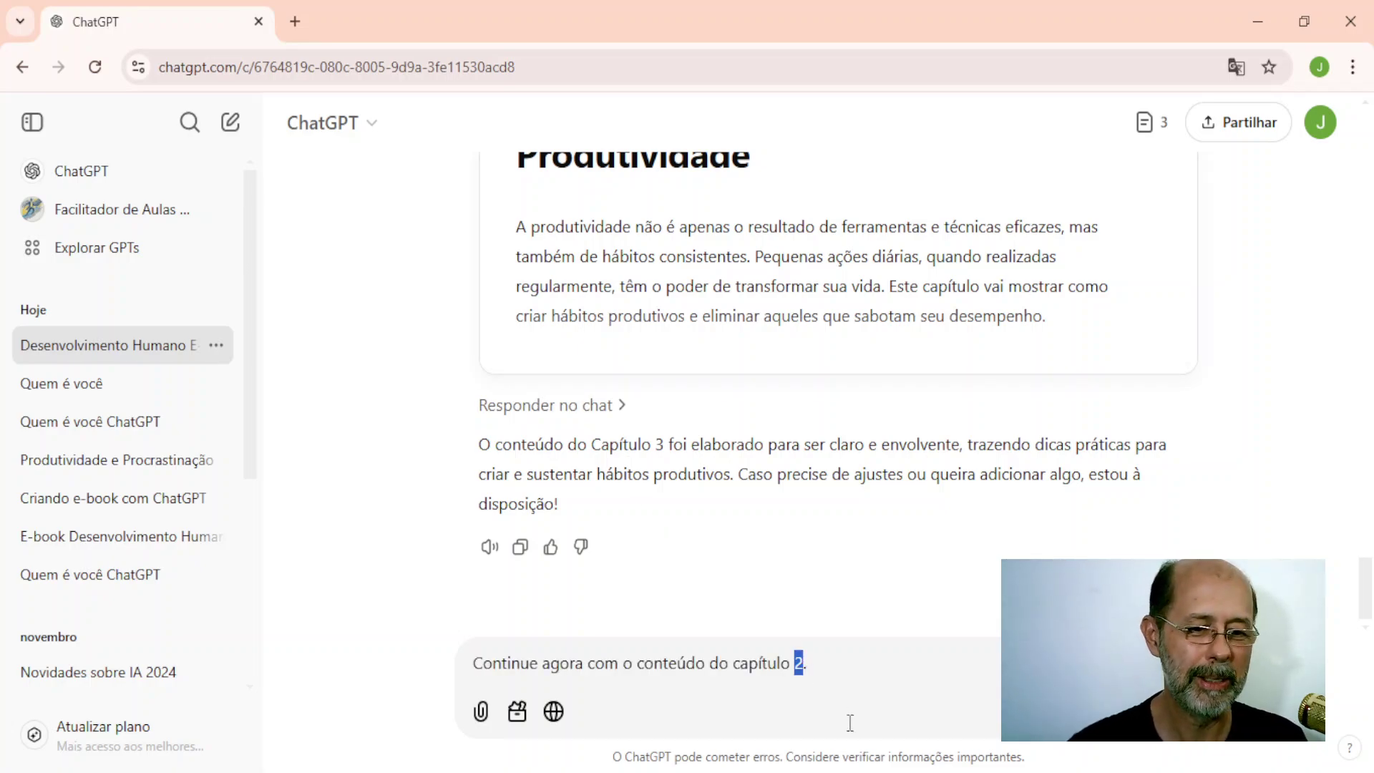
pyautogui.write('4.')
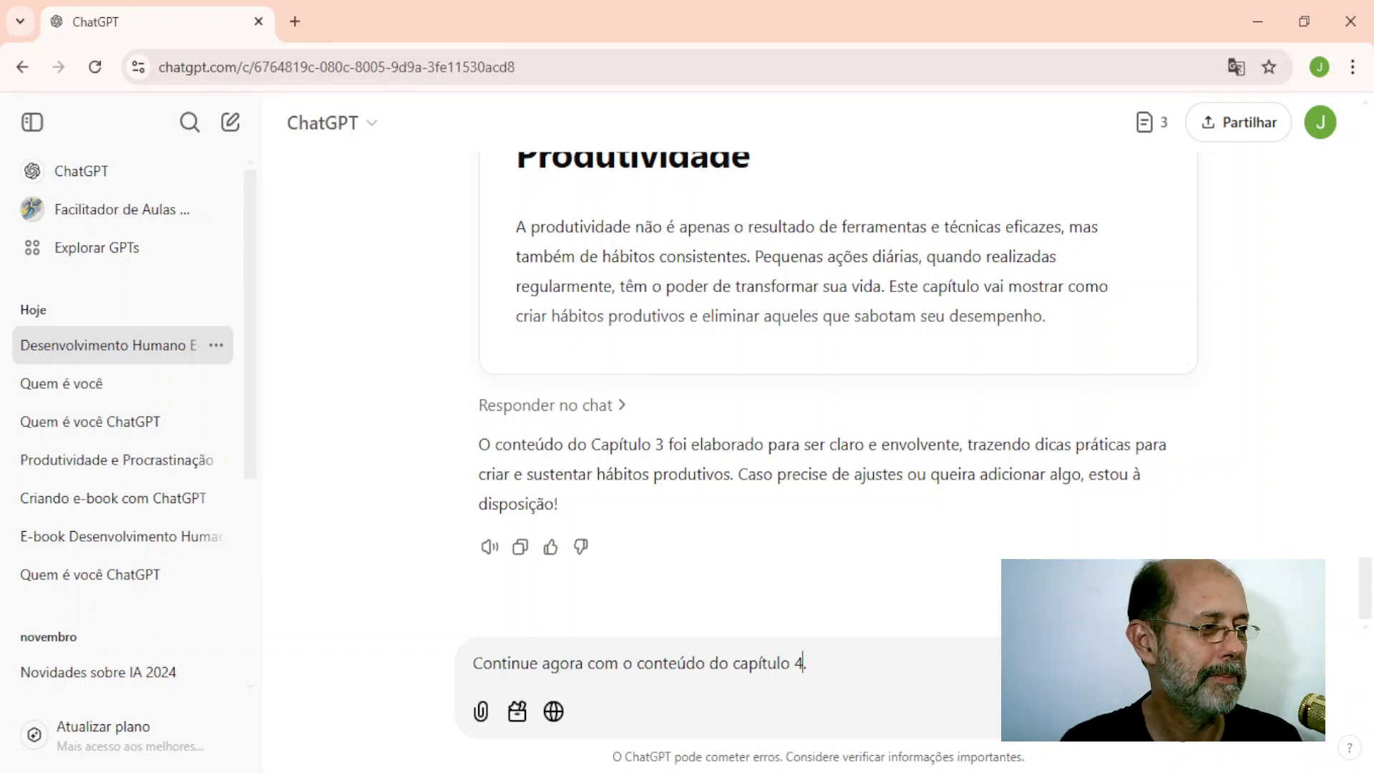
pyautogui.press('Return')
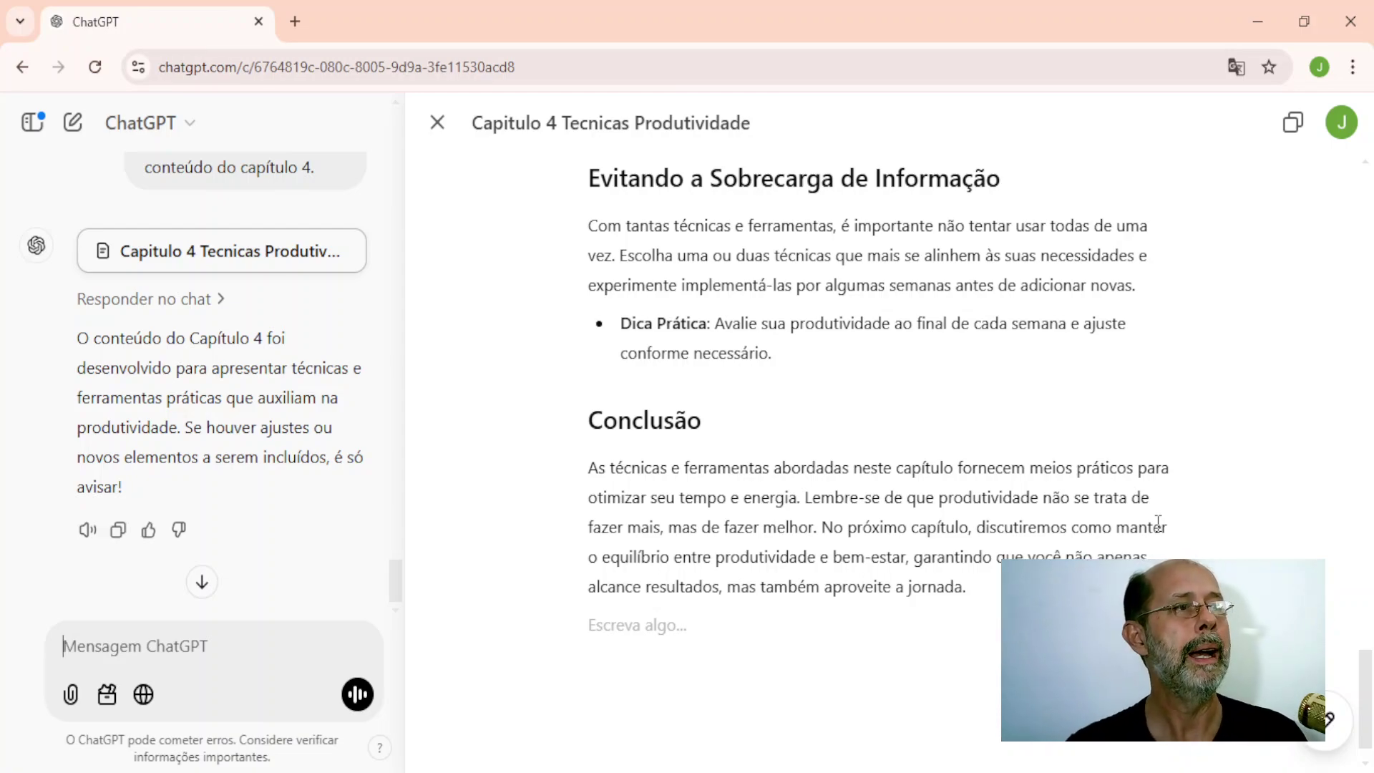
# Review the final sections of the generated chapter 4 document, on information overload and the conclusion, and close it
pyautogui.scroll(1, 779, 440)
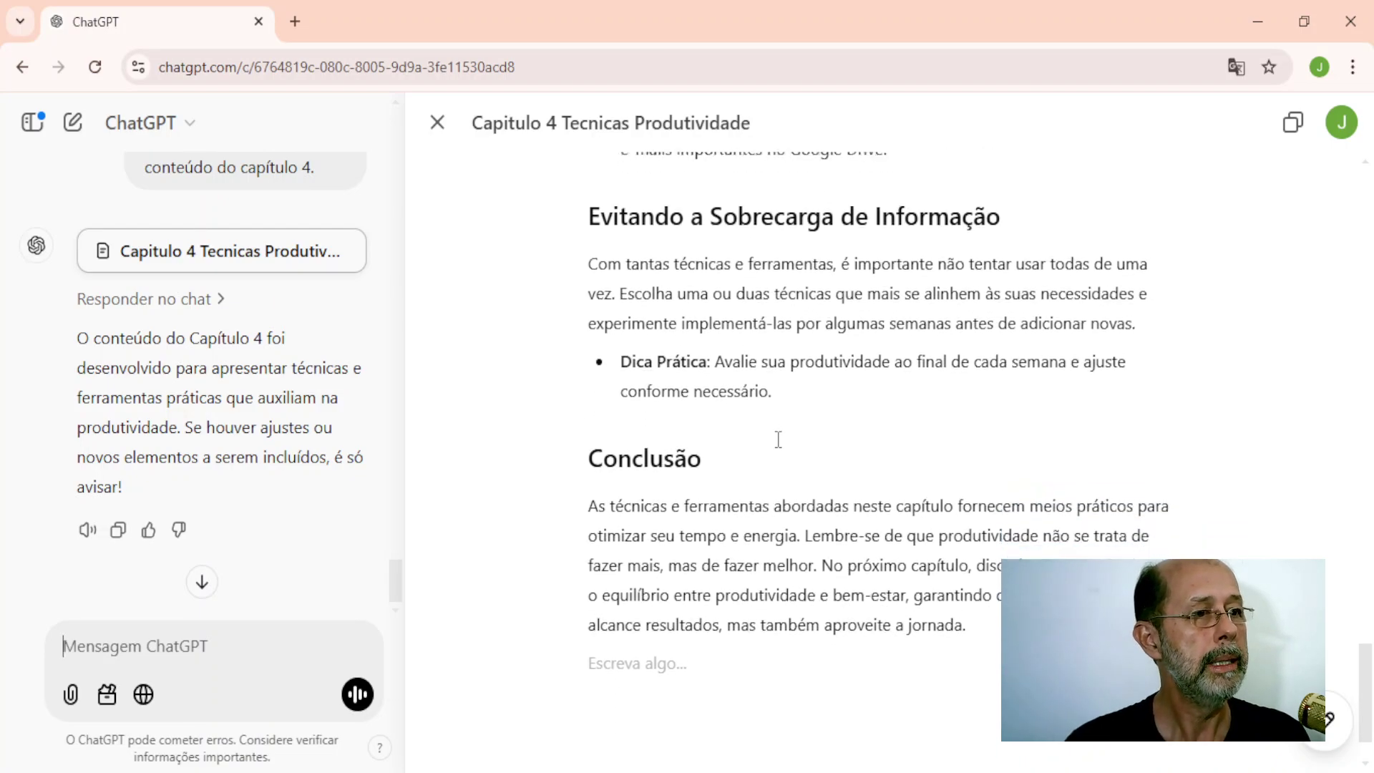
pyautogui.scroll(-2, 778, 439)
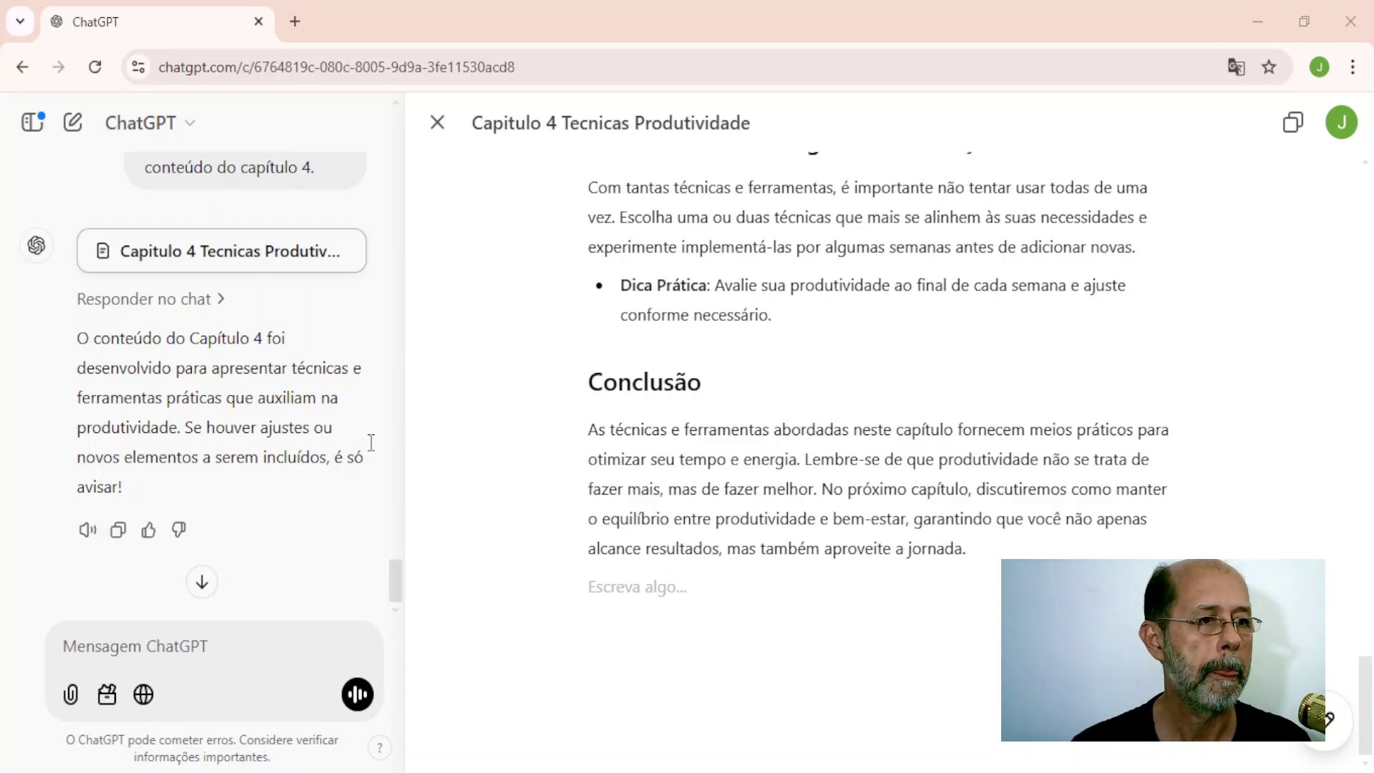
pyautogui.click(436, 128)
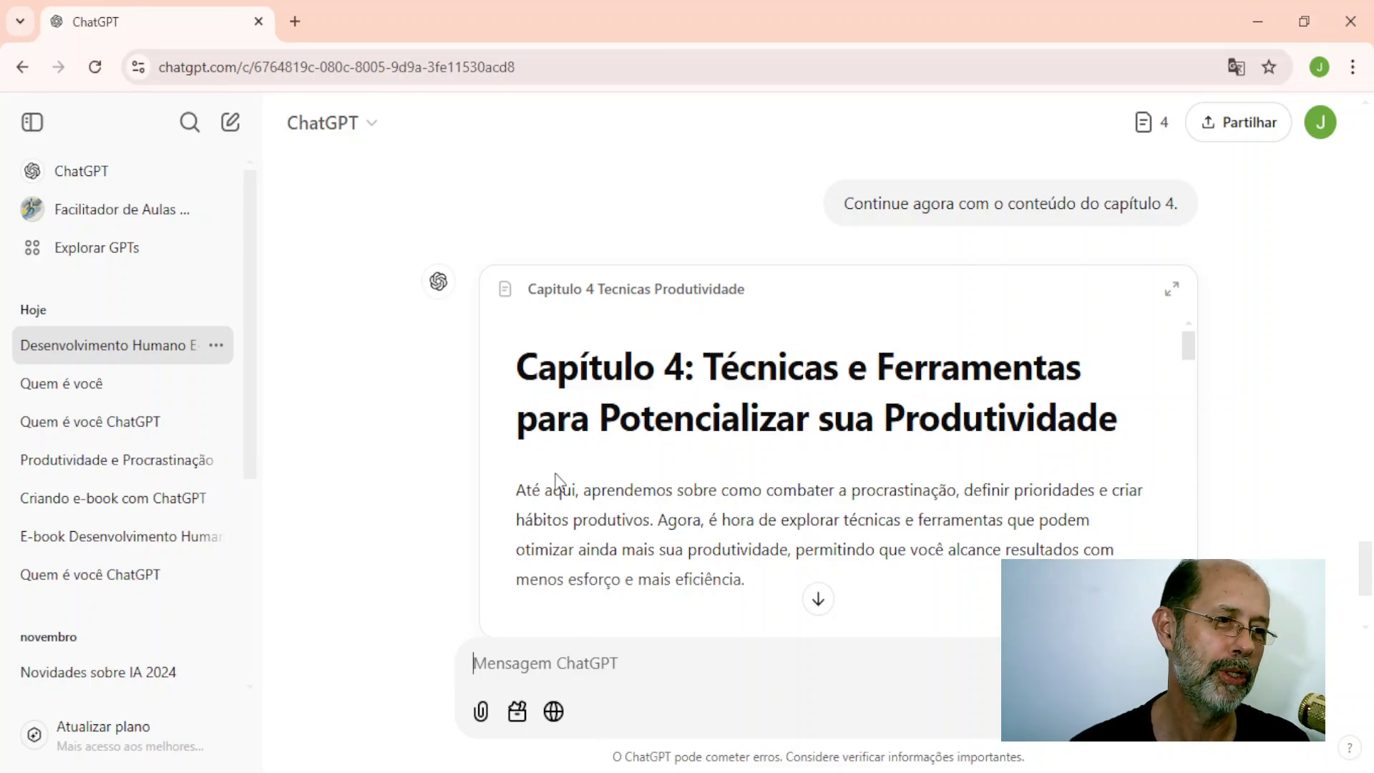
# Request, in Portuguese, an e-book introduction that includes the reading benefits to create curiosity, expectation and engagement; read the generated document and close it
pyautogui.hotkey('ctrl', 'v')
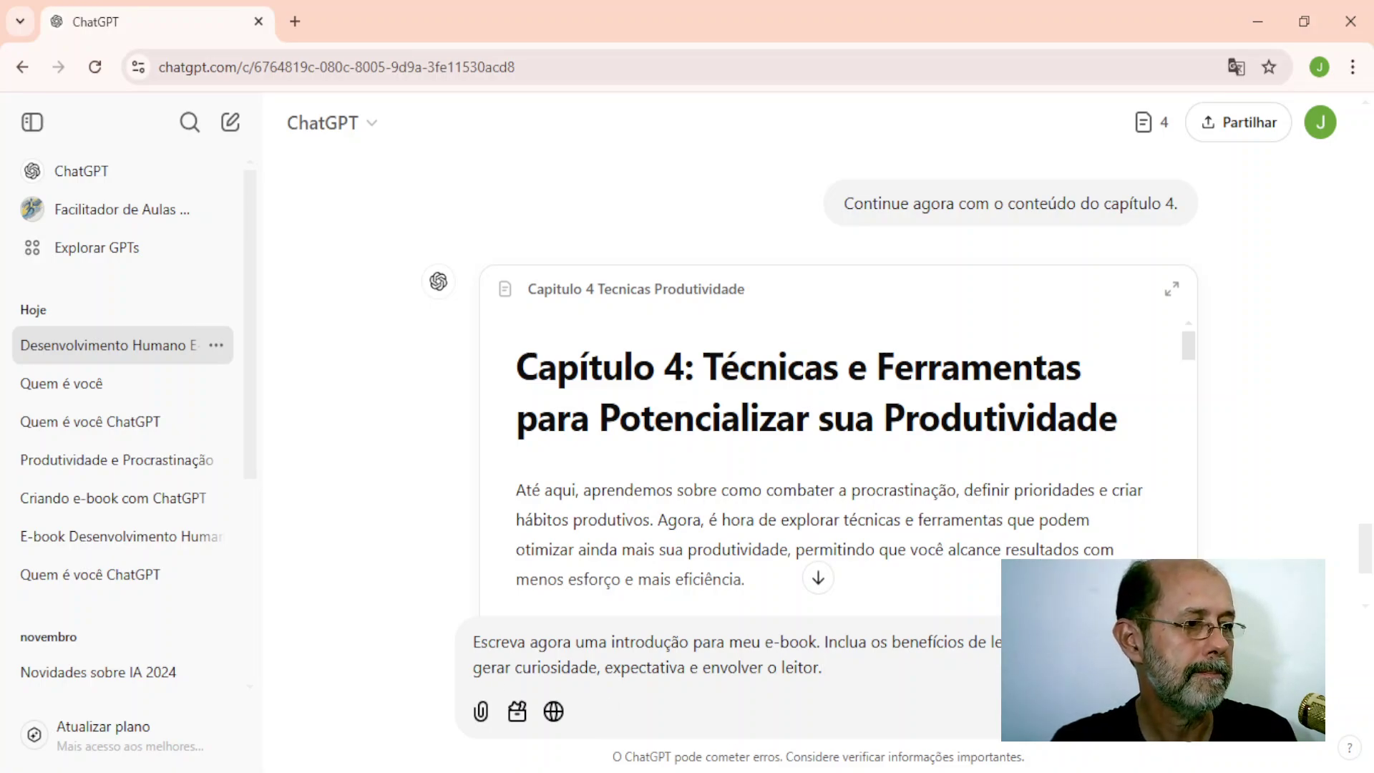
pyautogui.press('Return')
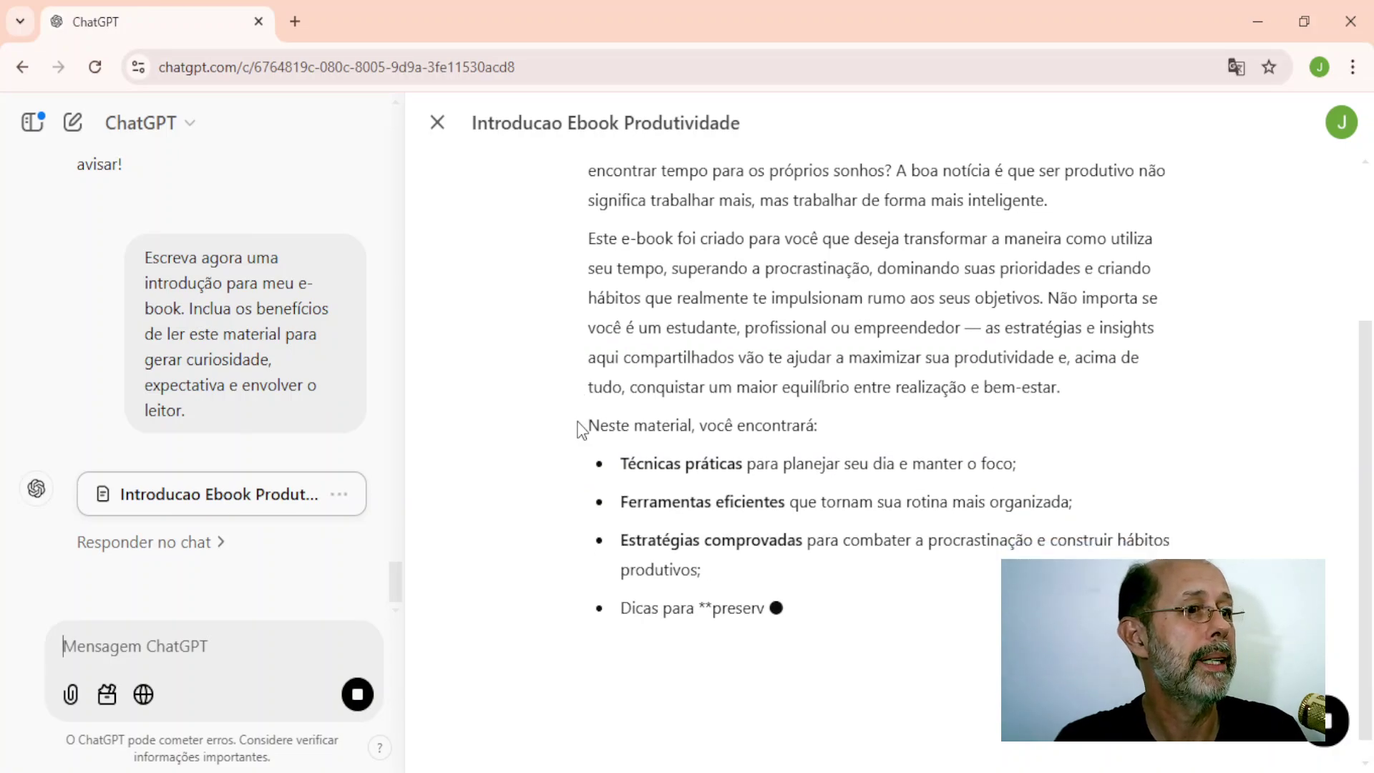
pyautogui.scroll(4, 711, 414)
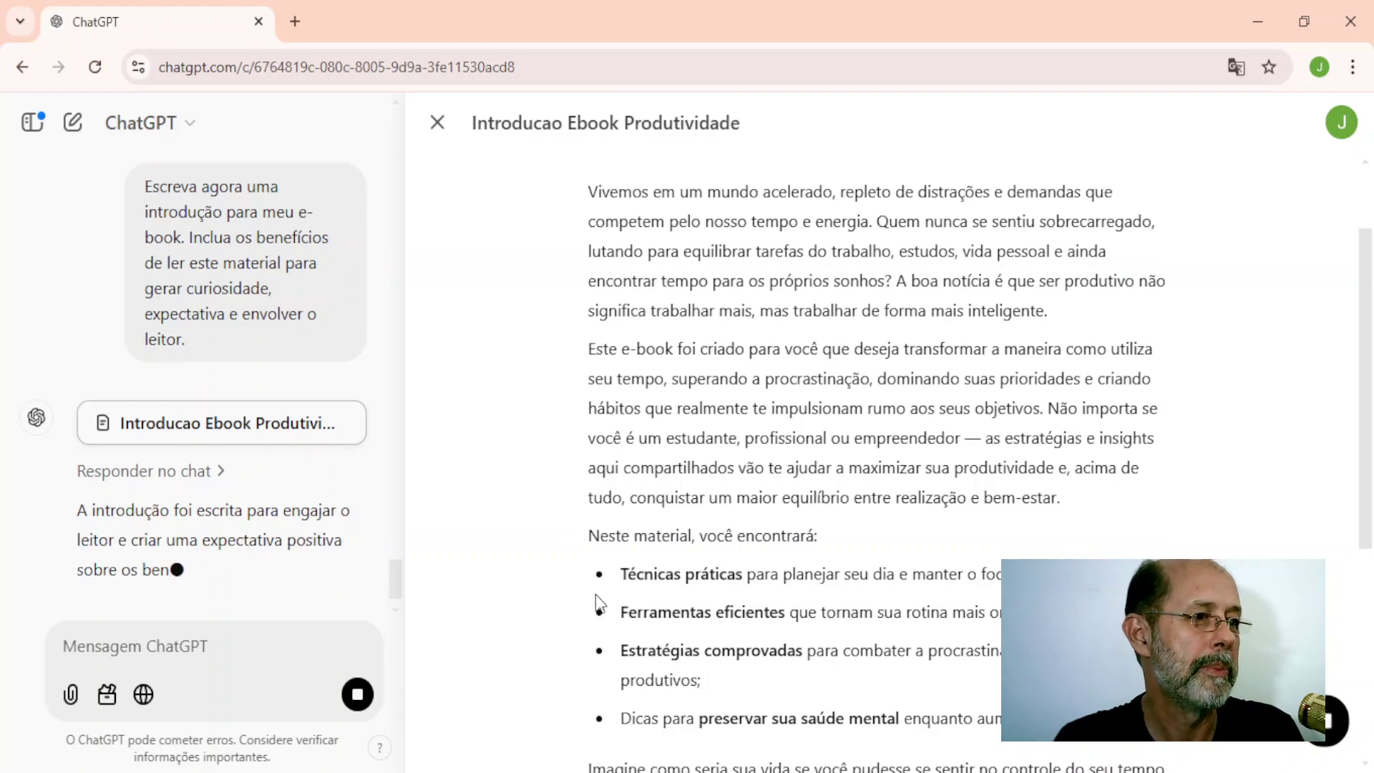
pyautogui.scroll(-2, 698, 545)
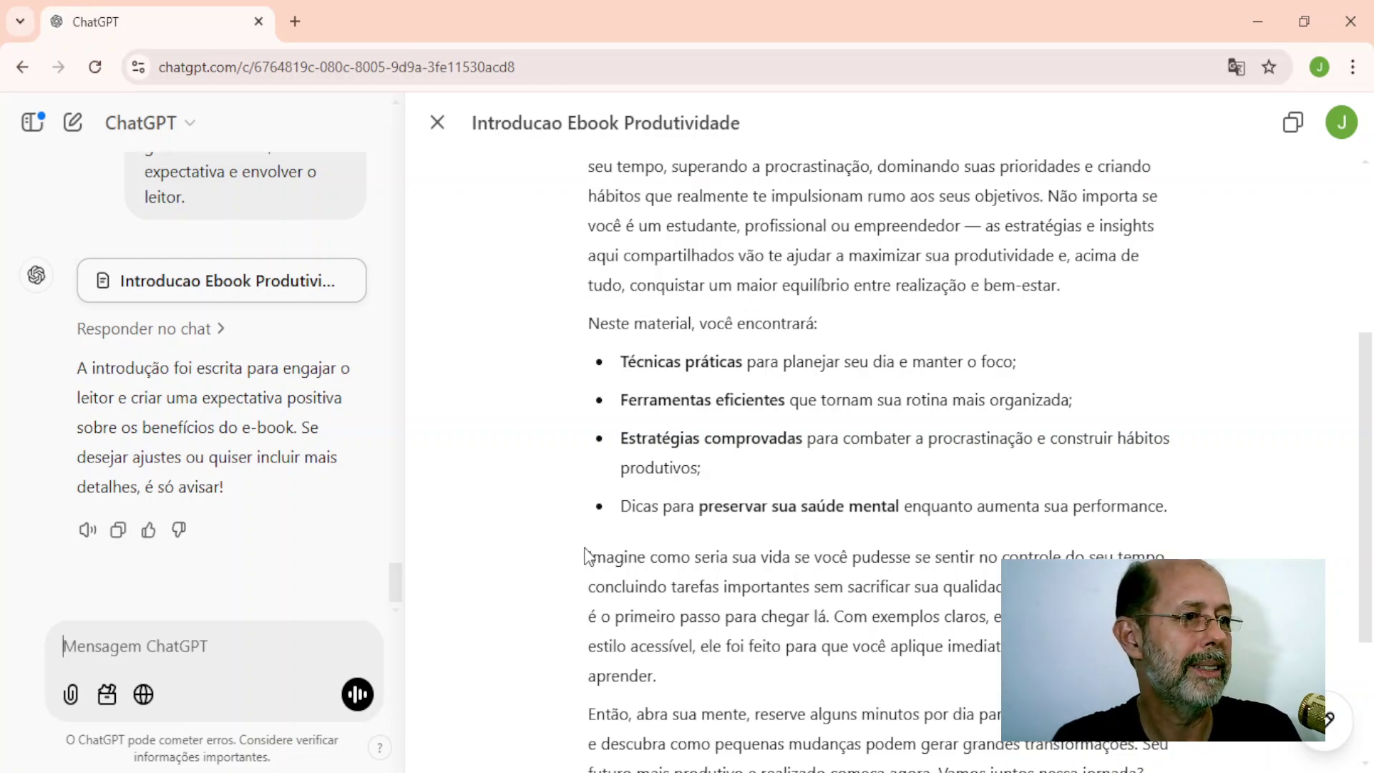
pyautogui.scroll(-3, 805, 515)
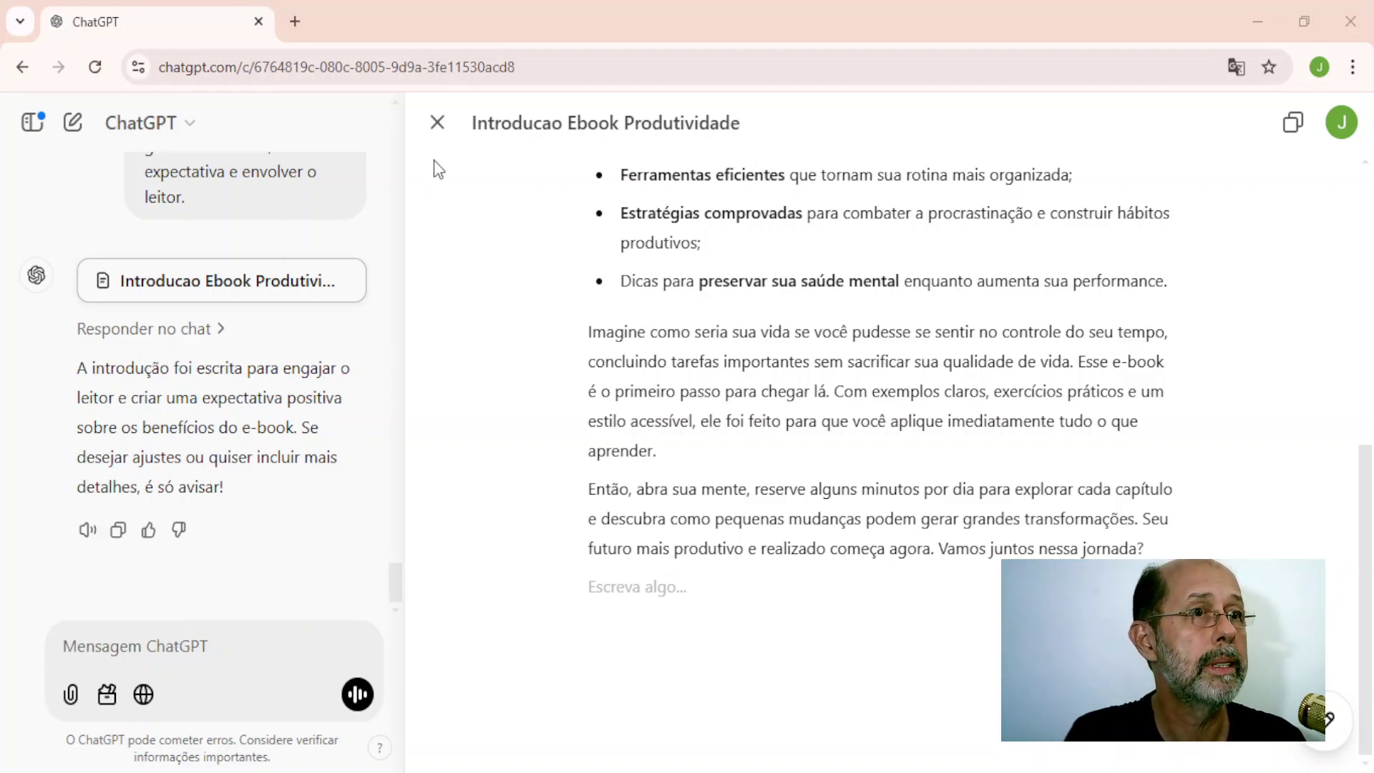
pyautogui.click(437, 124)
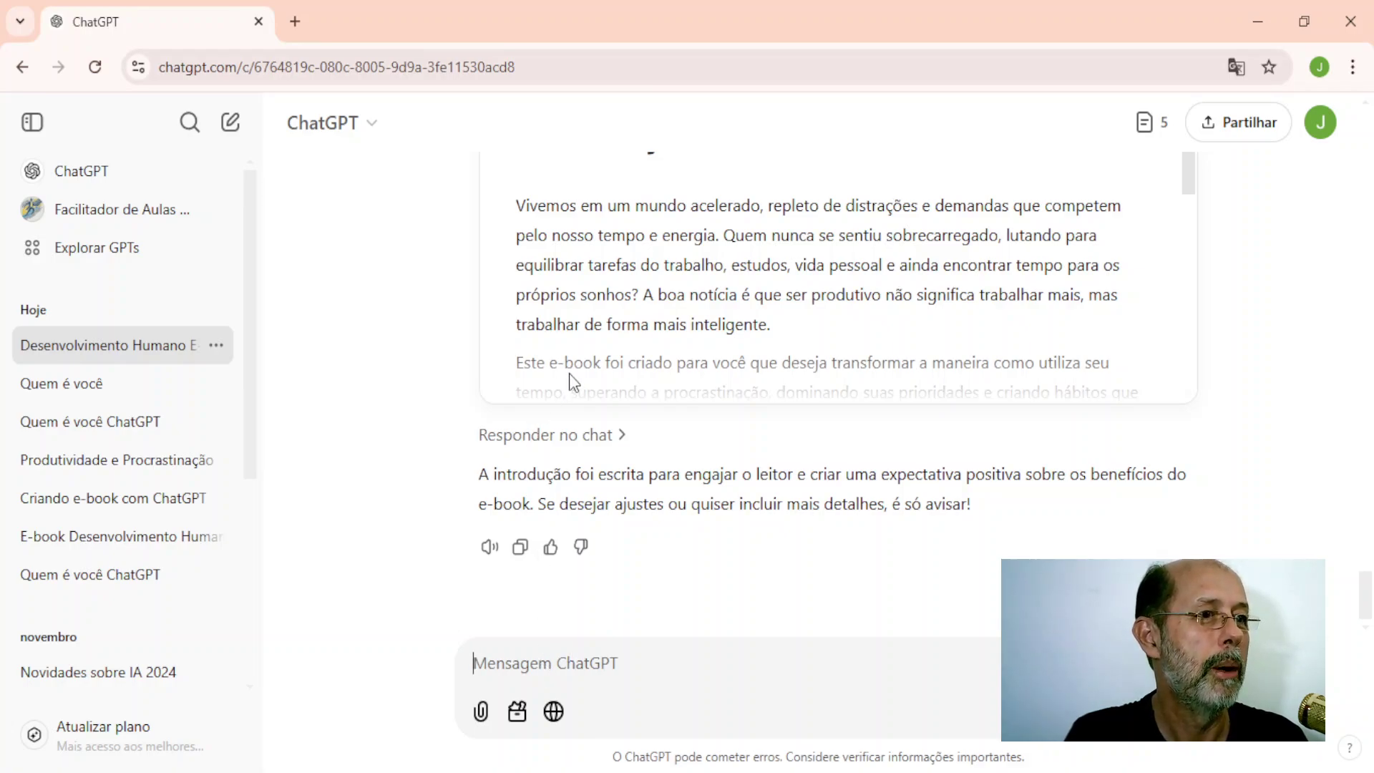
# Request, in Portuguese, an e-book conclusion that shows the benefits and encourages readers to apply what they learned, and read the generated document to its end
pyautogui.hotkey('ctrl', 'v')
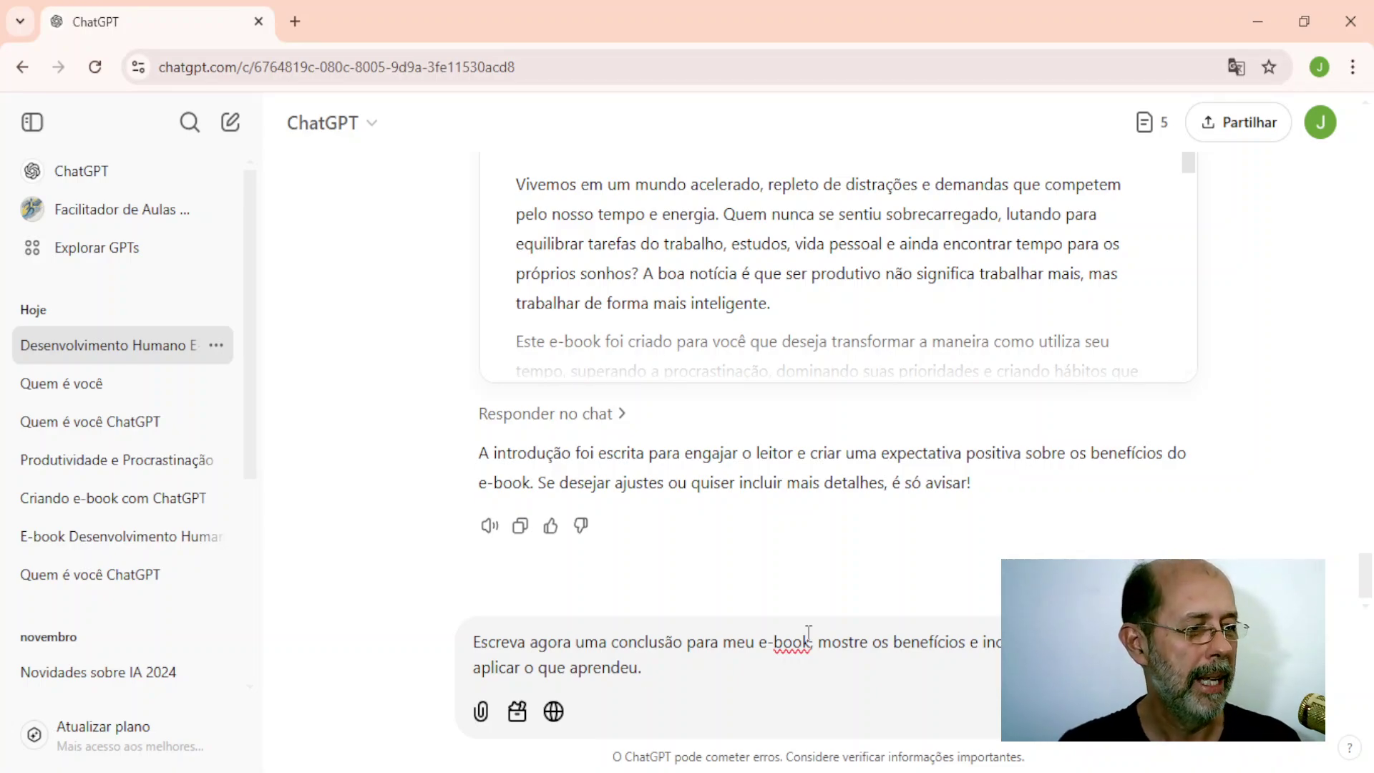
pyautogui.press('Return')
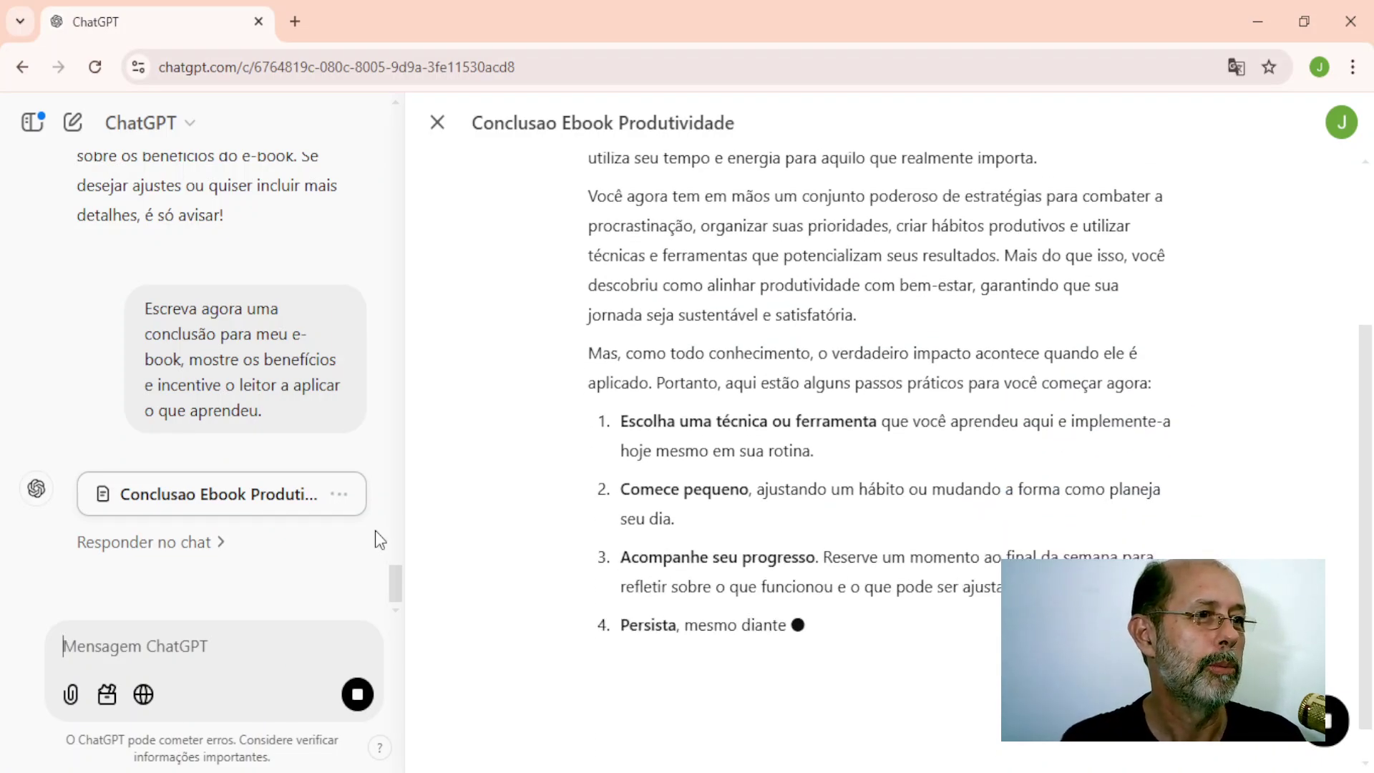
pyautogui.scroll(1, 1192, 440)
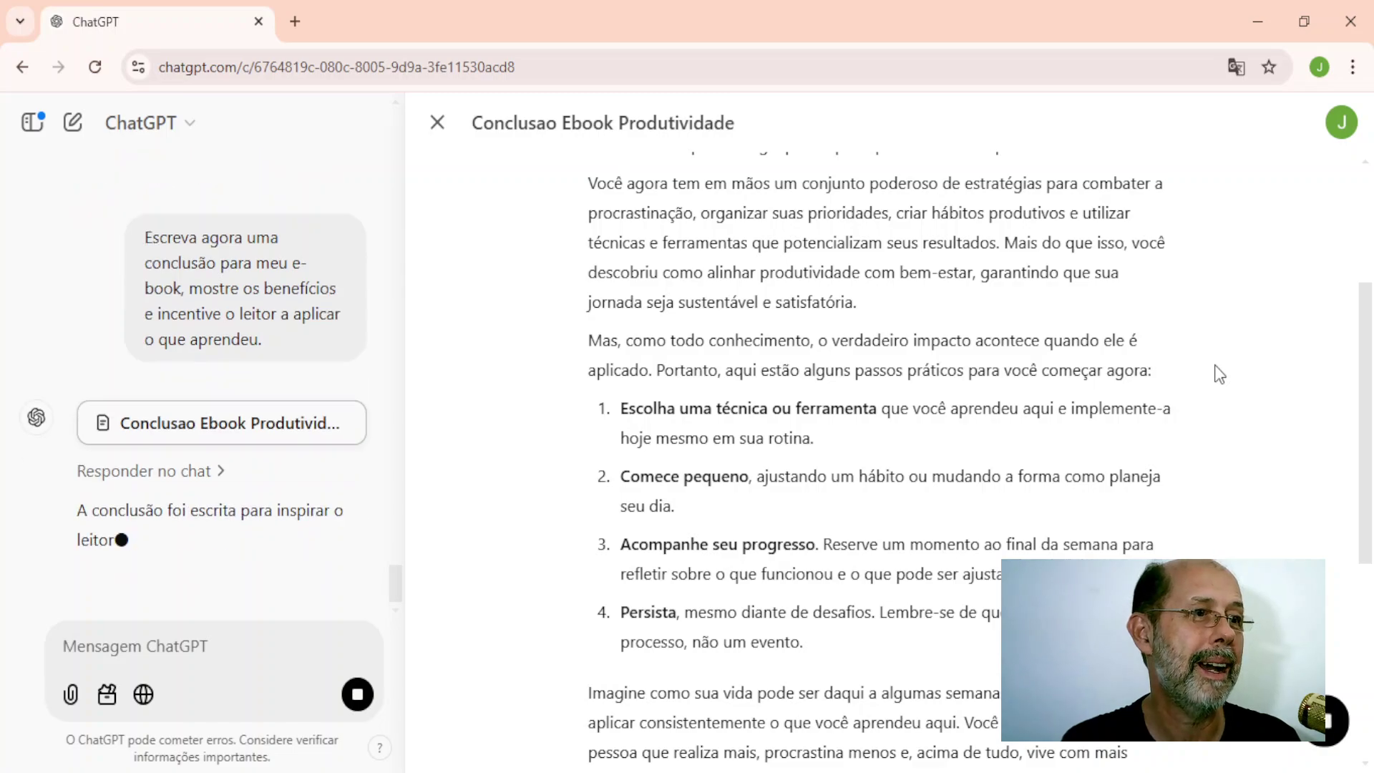
pyautogui.scroll(-1, 1206, 378)
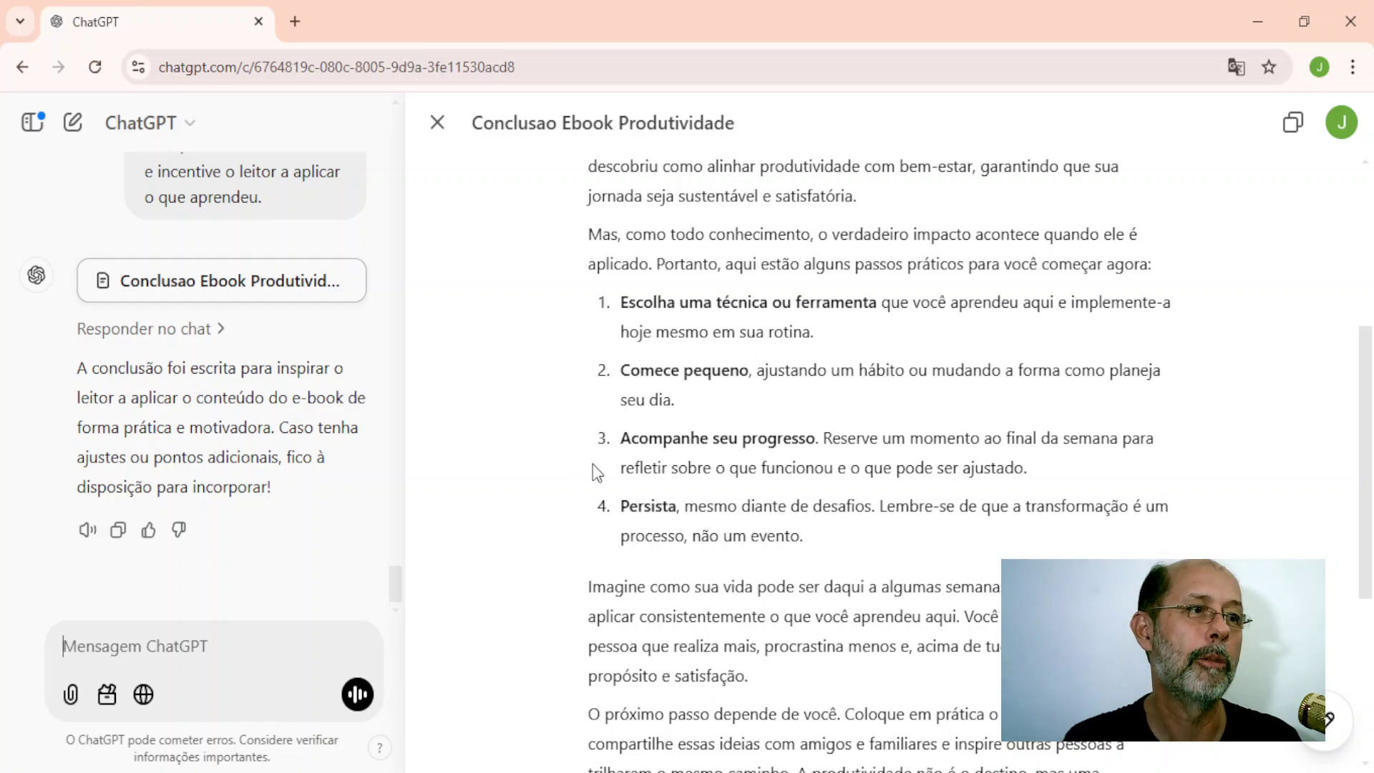
pyautogui.scroll(-2, 756, 505)
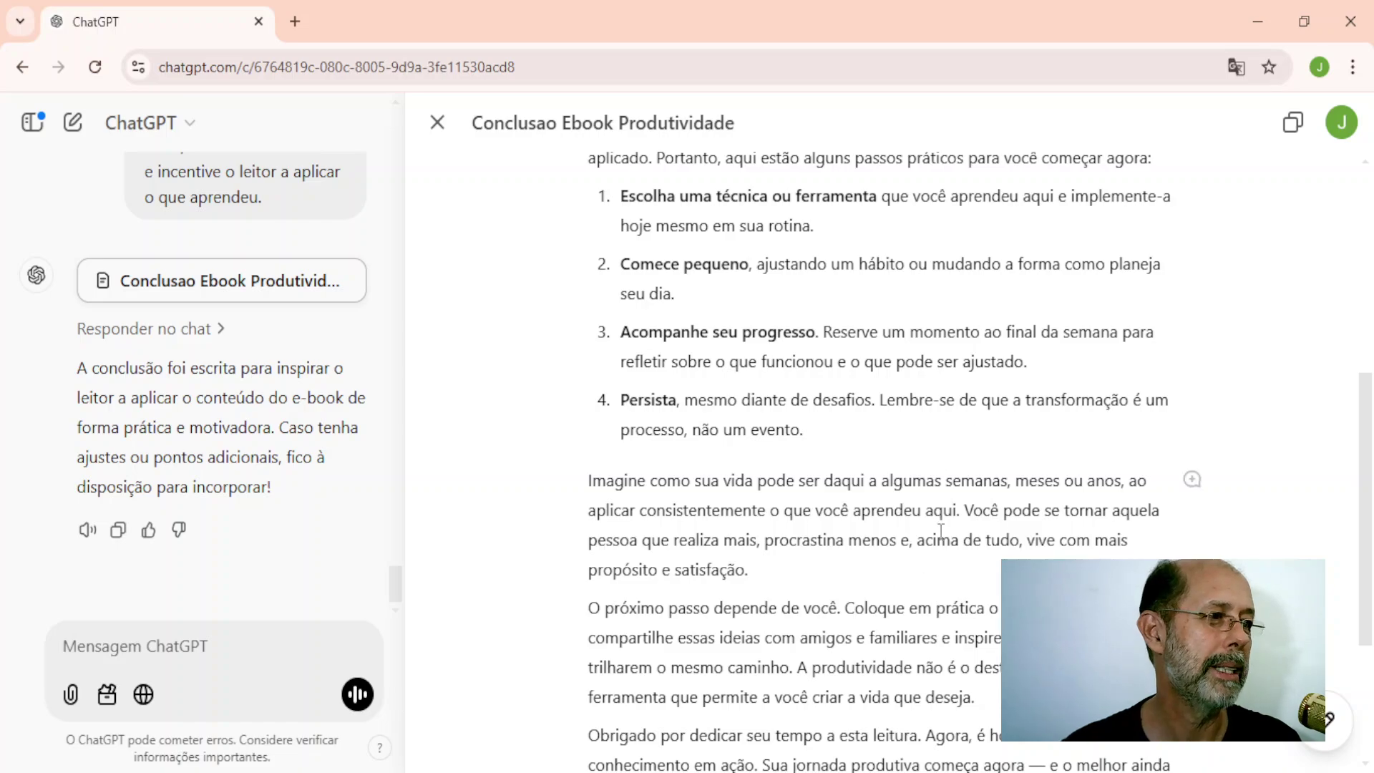
pyautogui.scroll(-3, 662, 472)
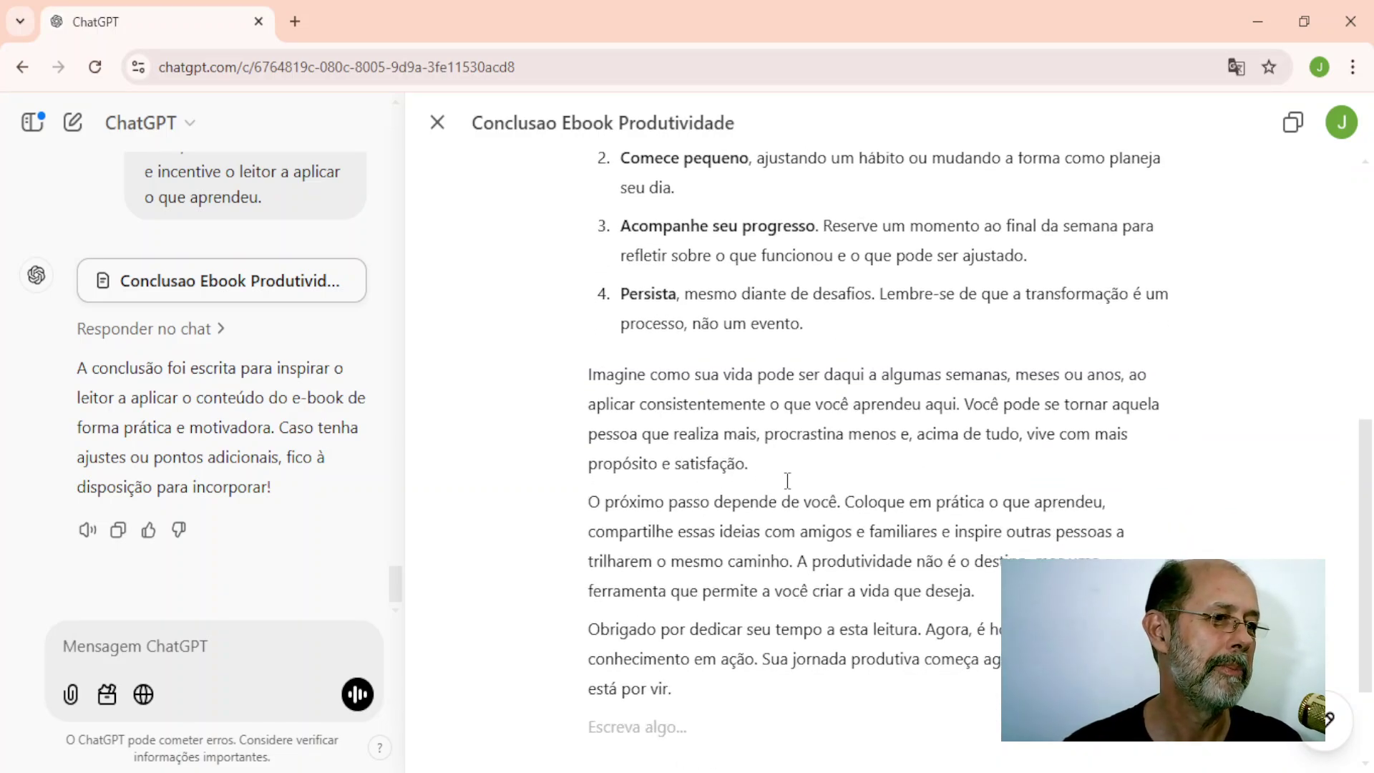
pyautogui.scroll(-1, 726, 486)
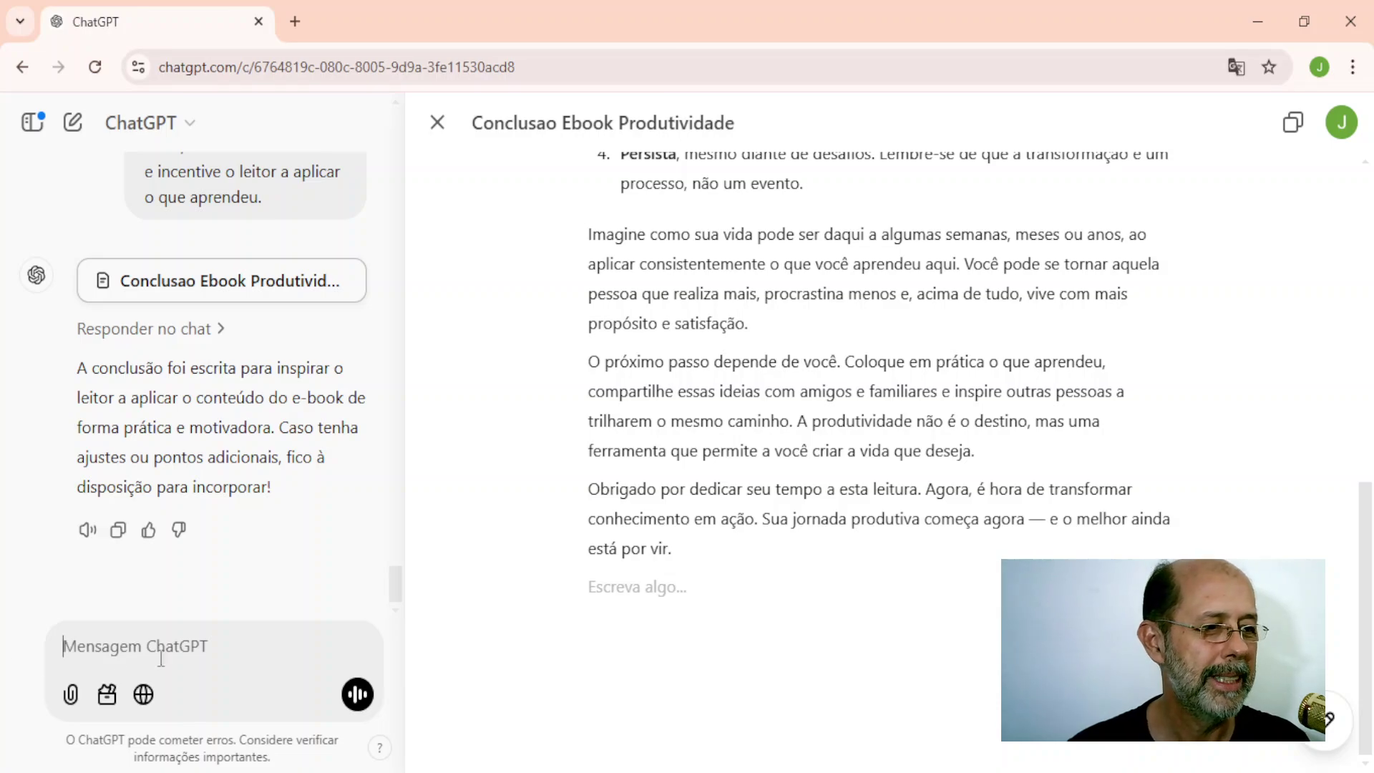
pyautogui.click(776, 771)
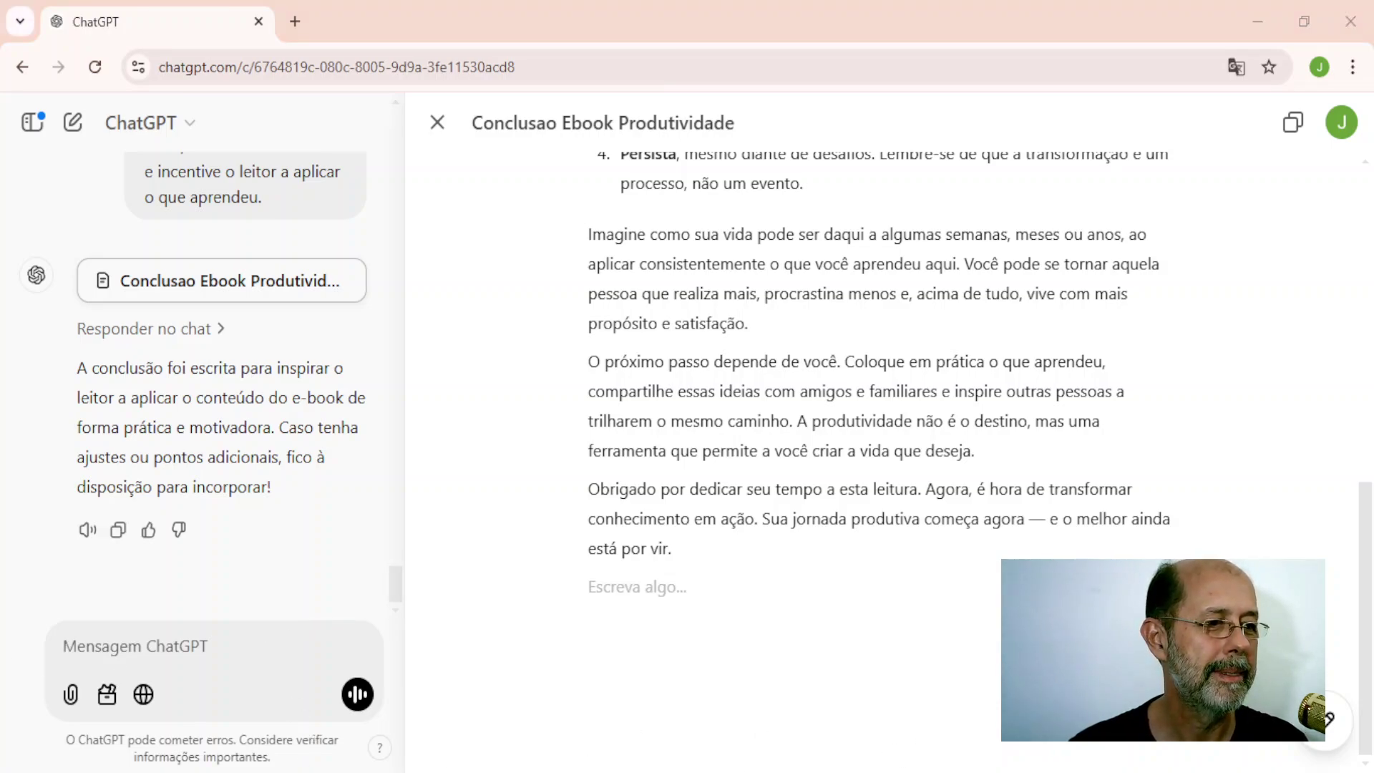